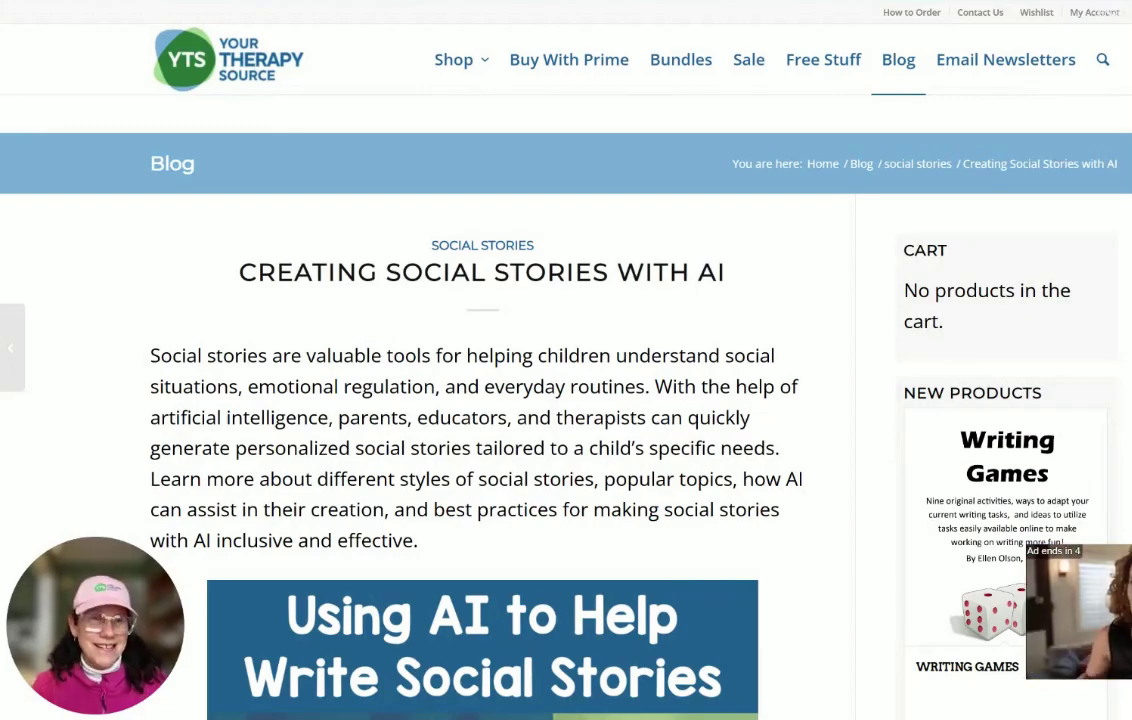
# Scroll the Creating Social Stories with AI post down to the Emotional Regulation & Coping Skills example prompt.
pyautogui.scroll(-5, 490, 355)
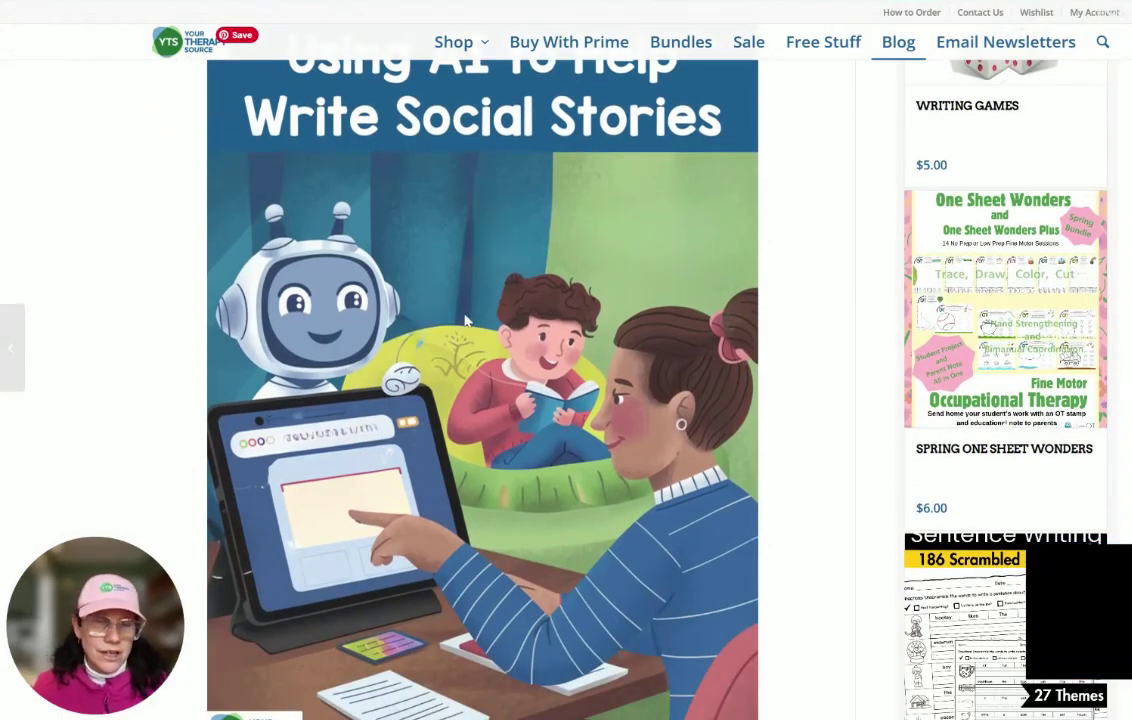
pyautogui.scroll(-5, 458, 351)
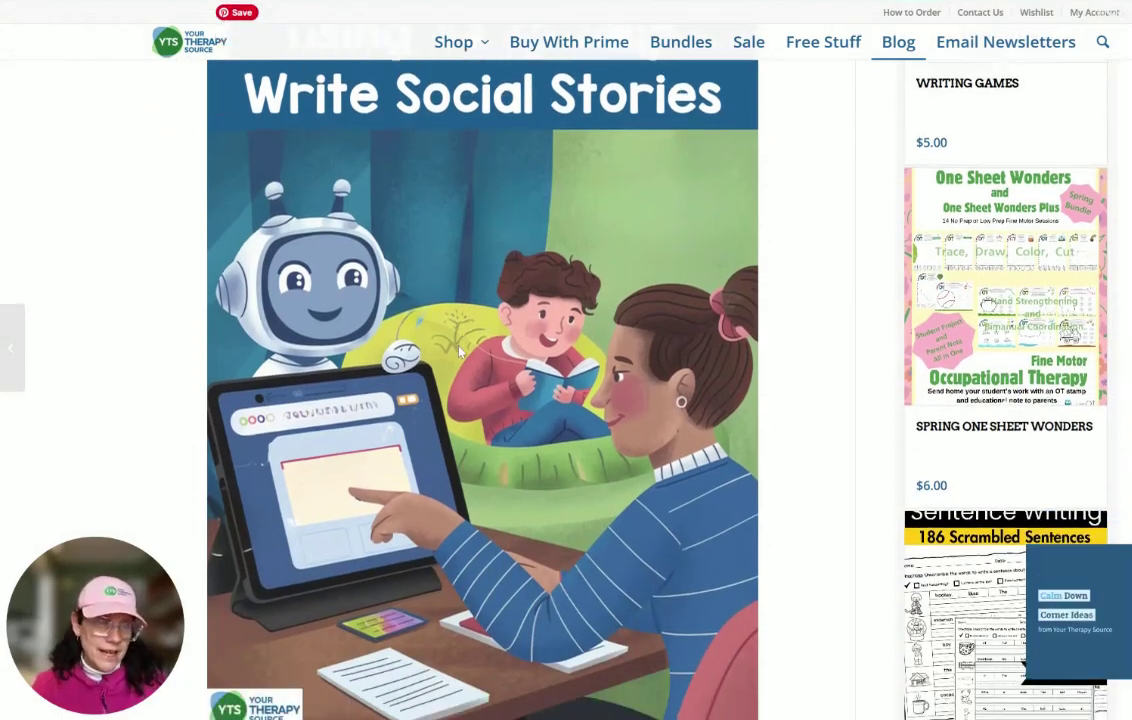
pyautogui.scroll(-1, 458, 351)
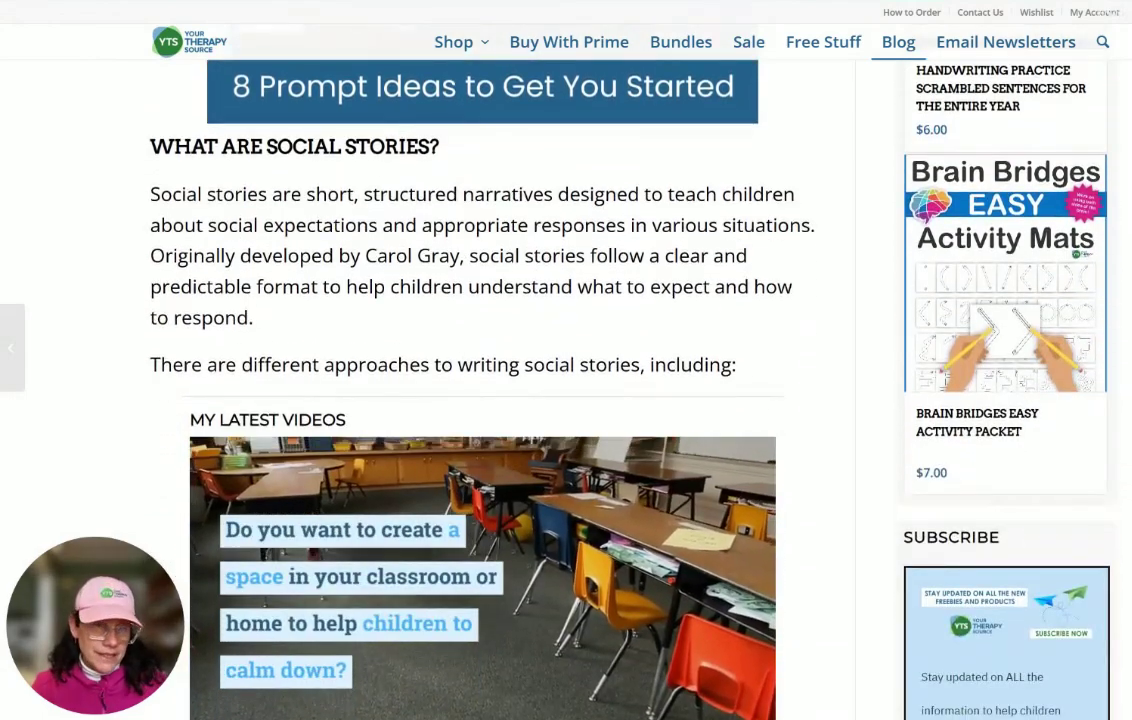
pyautogui.scroll(-2, 403, 131)
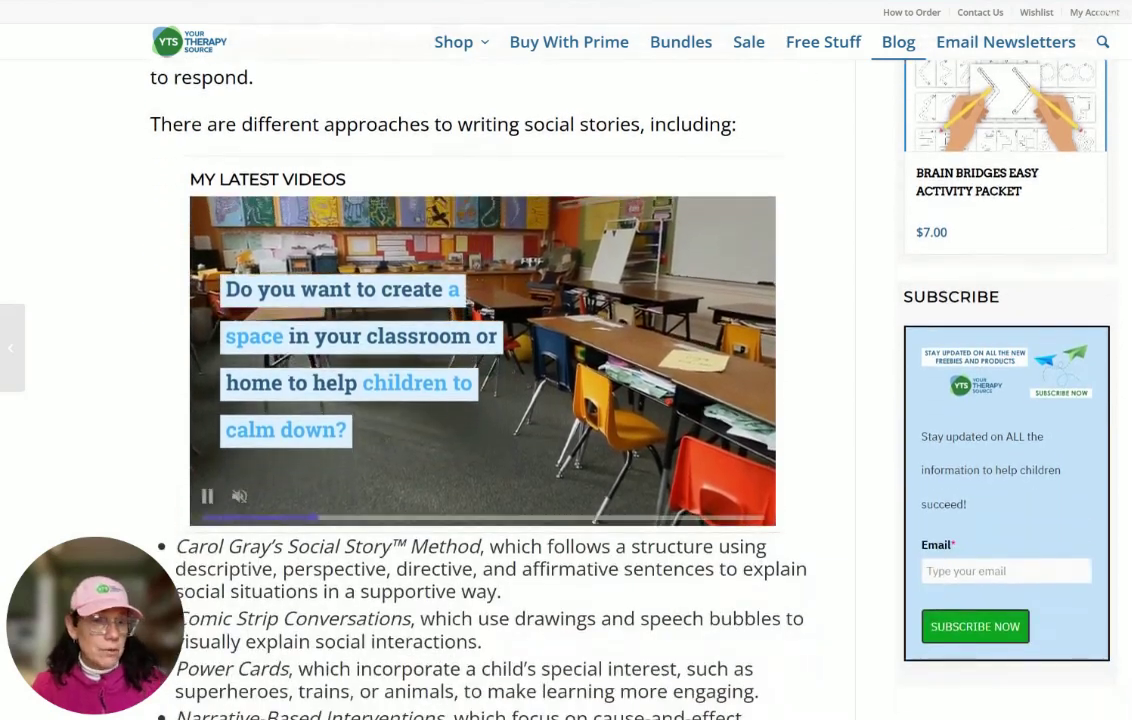
pyautogui.scroll(-5, 405, 284)
pyautogui.scroll(-2, 405, 284)
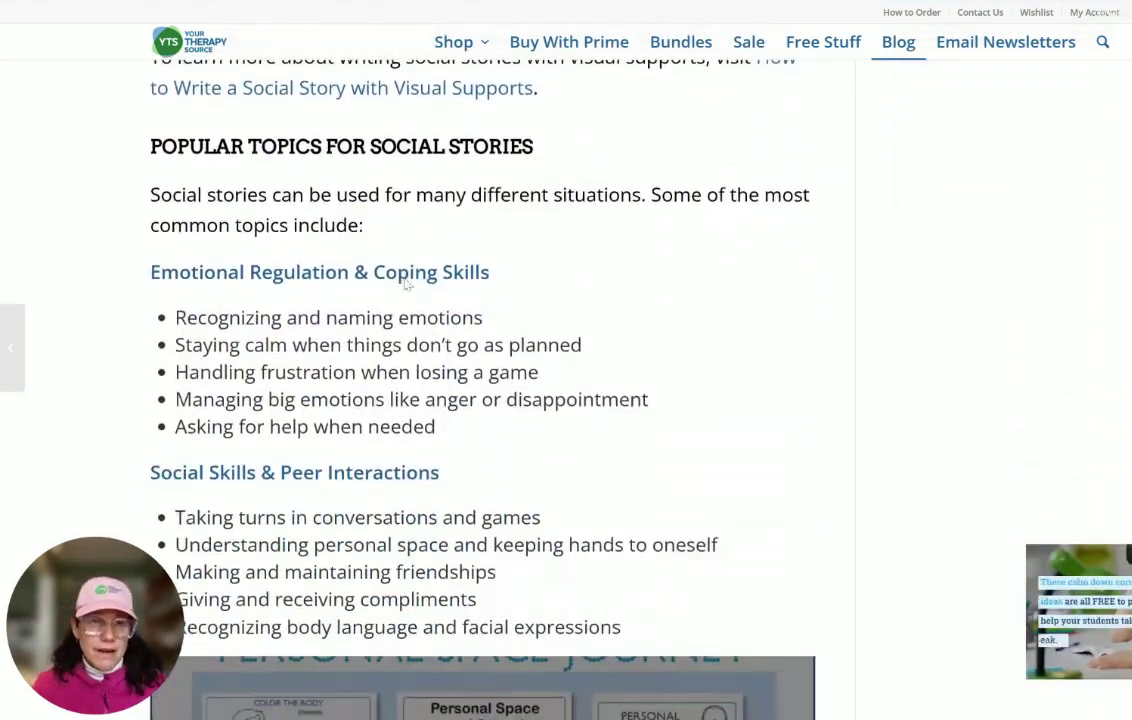
pyautogui.scroll(-4, 405, 284)
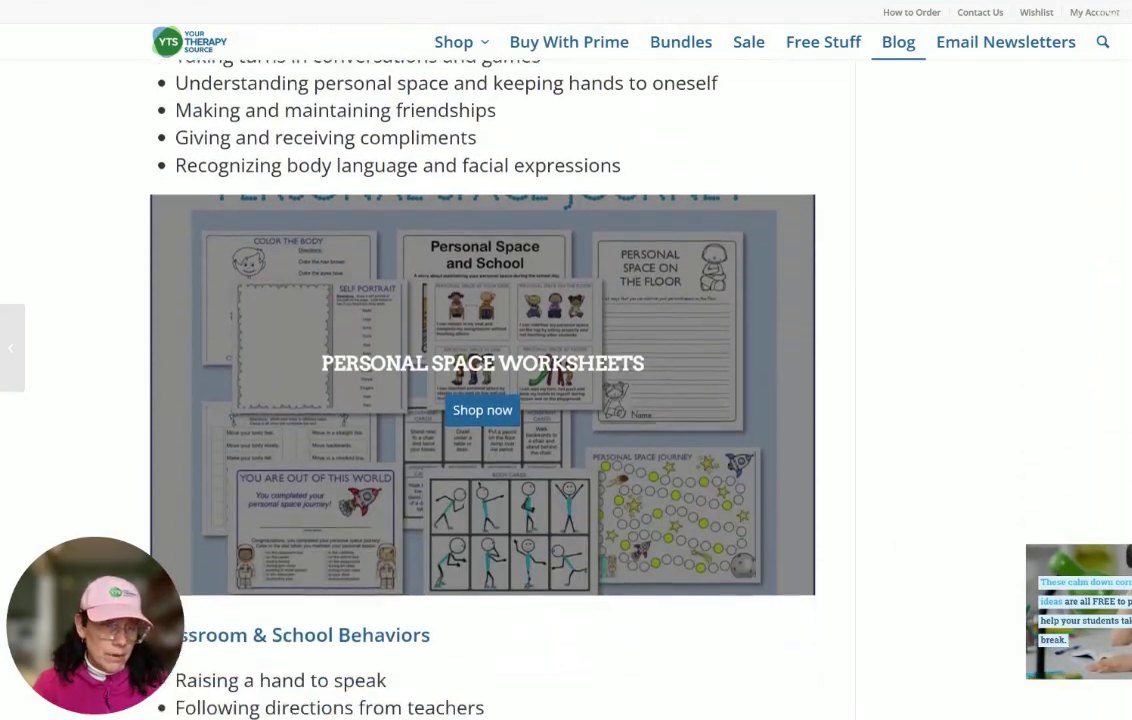
pyautogui.scroll(-9, 405, 284)
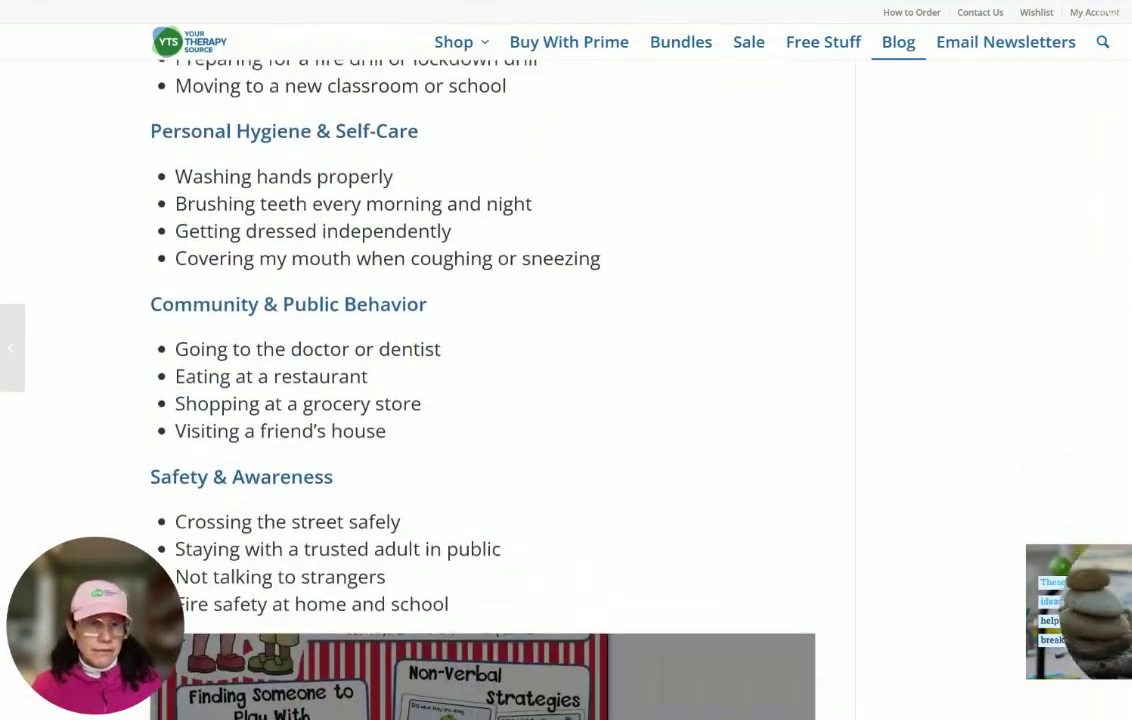
pyautogui.scroll(-5, 395, 325)
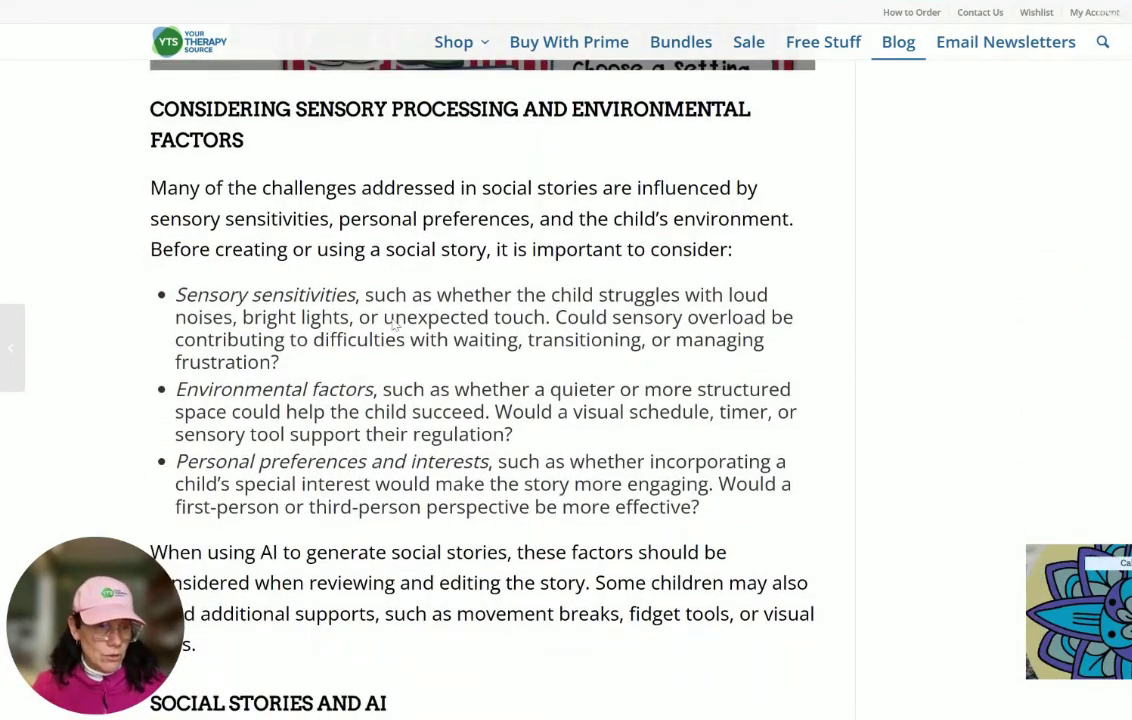
pyautogui.scroll(-3, 480, 380)
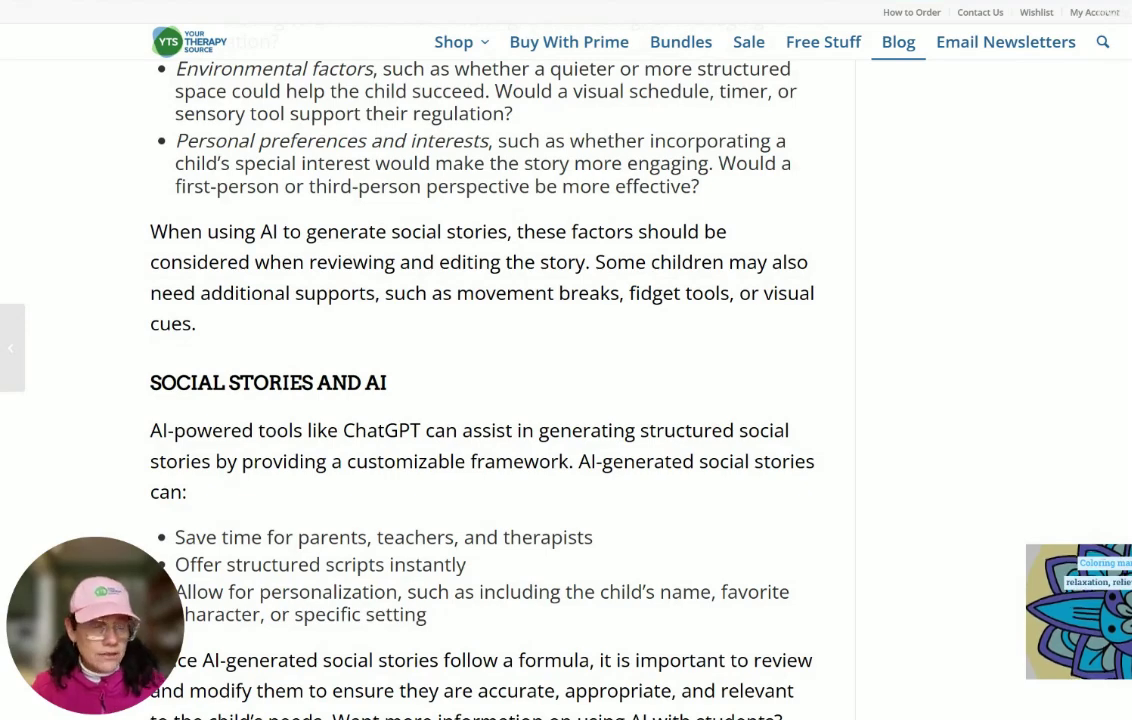
pyautogui.scroll(-1, 371, 329)
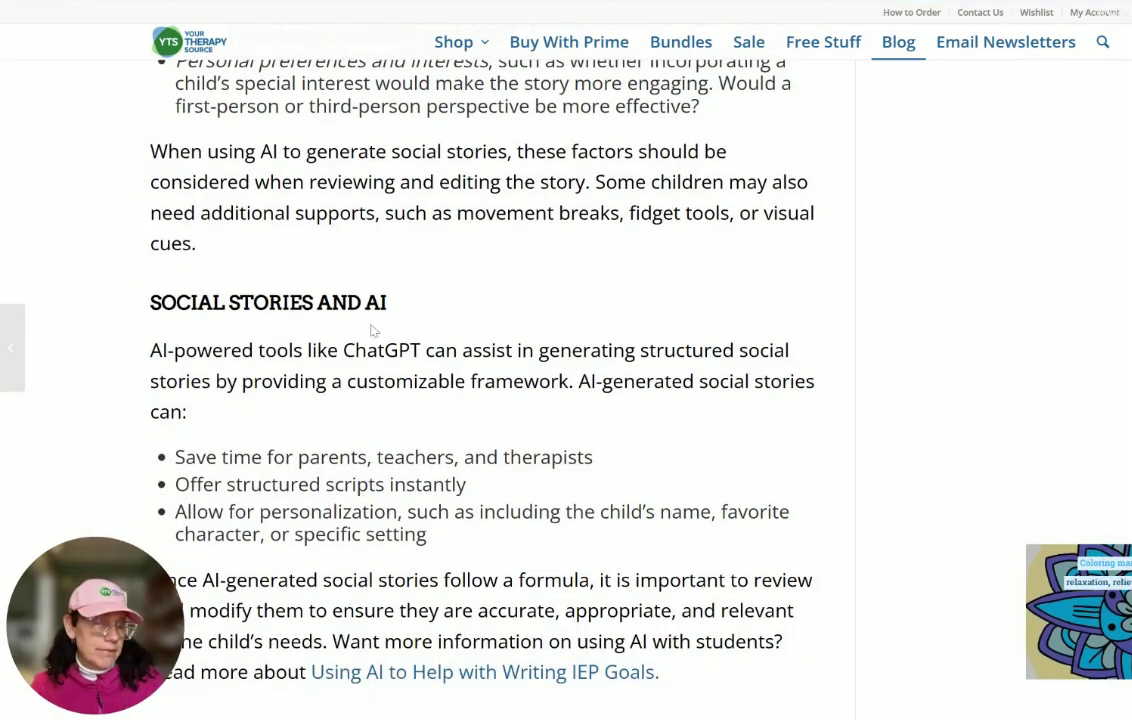
pyautogui.scroll(-1, 372, 330)
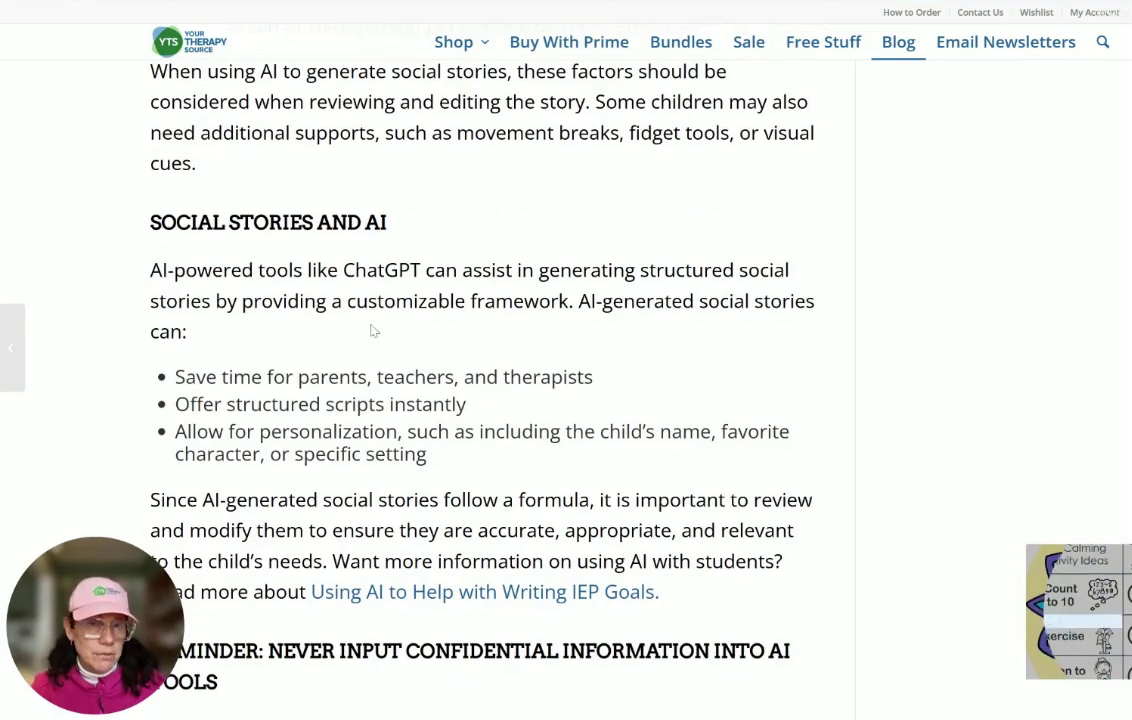
pyautogui.scroll(-2, 372, 330)
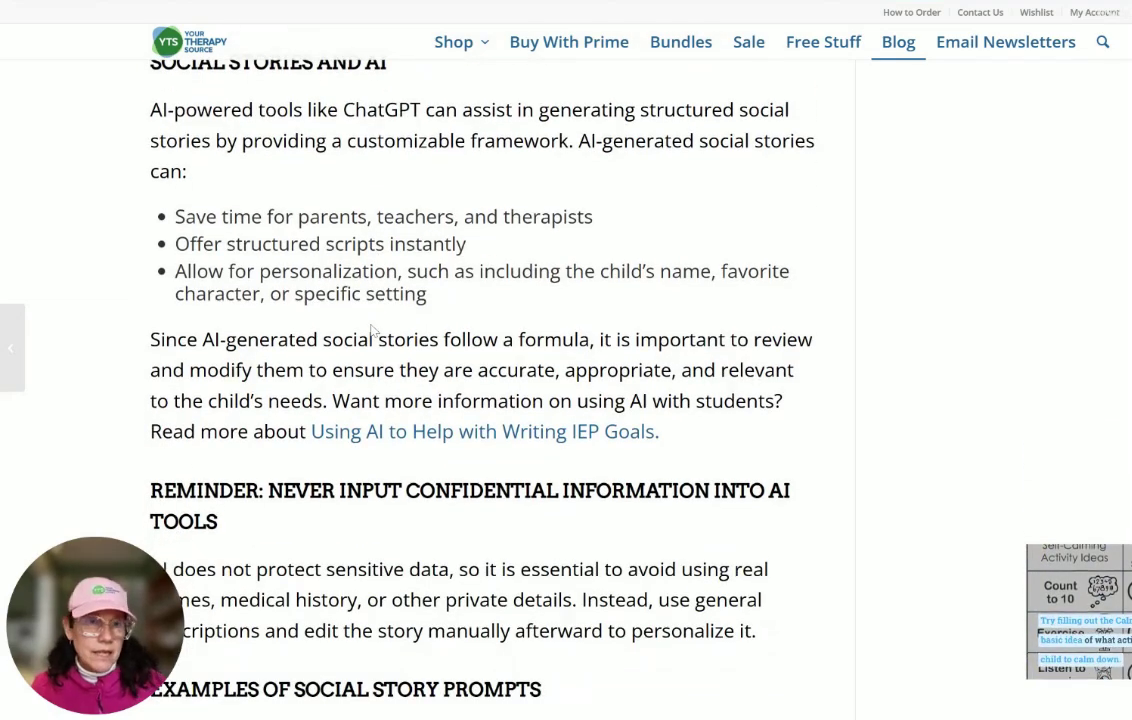
pyautogui.scroll(-5, 392, 303)
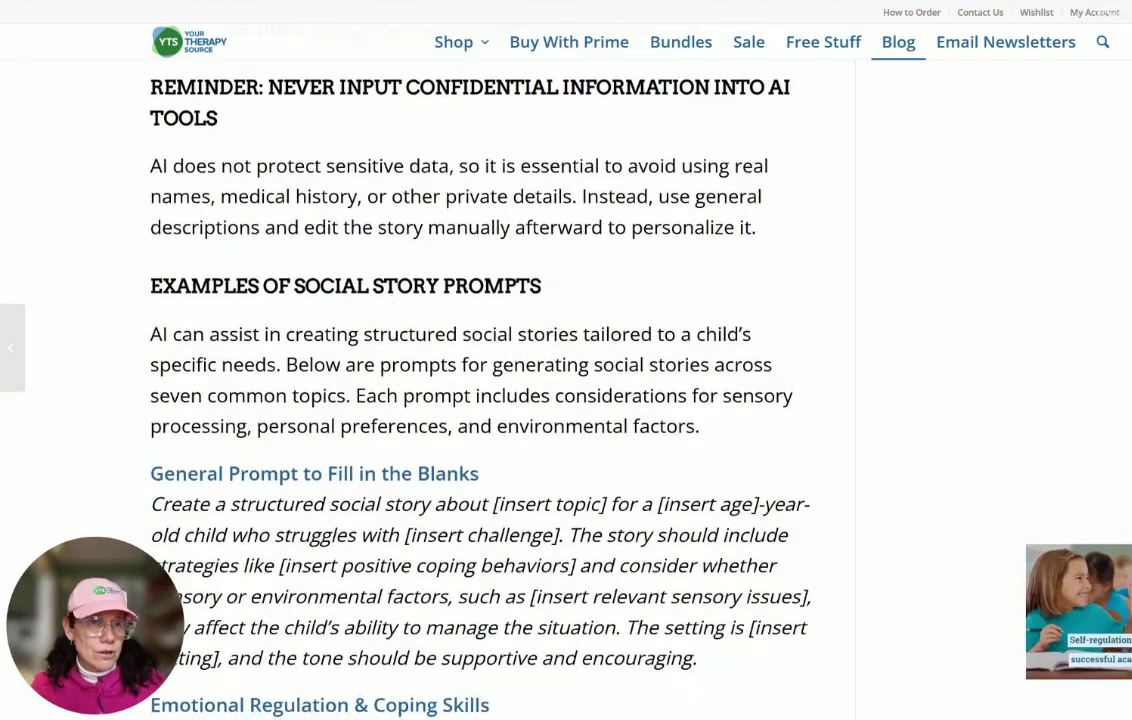
pyautogui.scroll(-2, 392, 303)
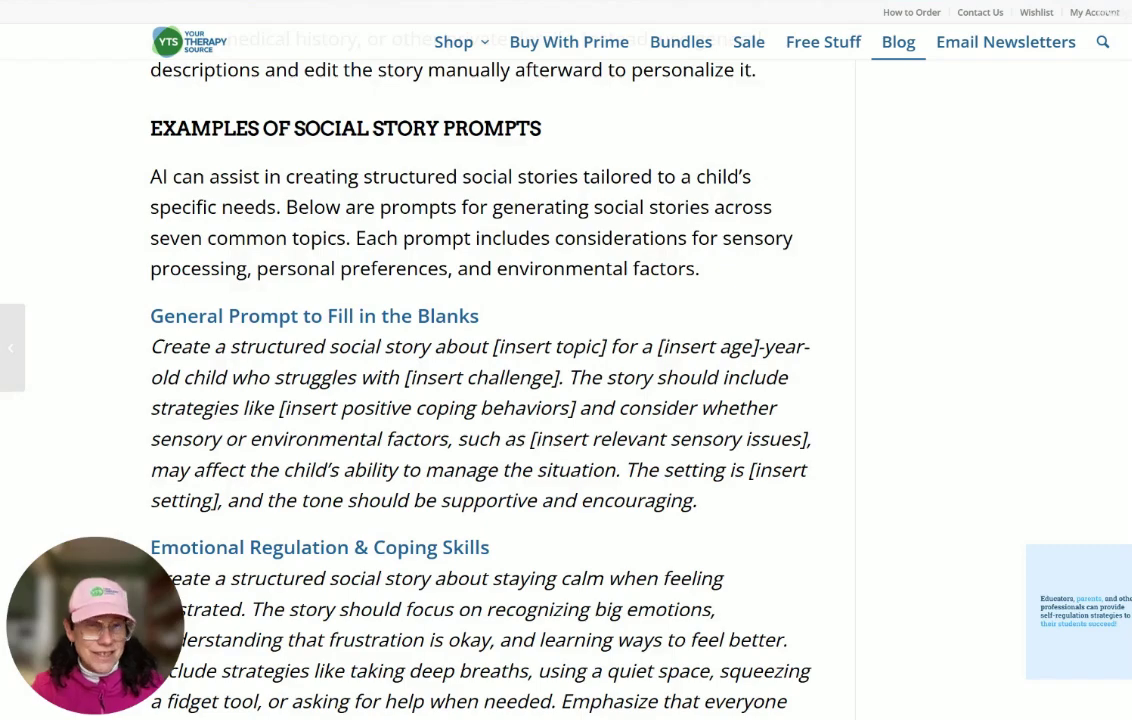
pyautogui.scroll(-2, 425, 380)
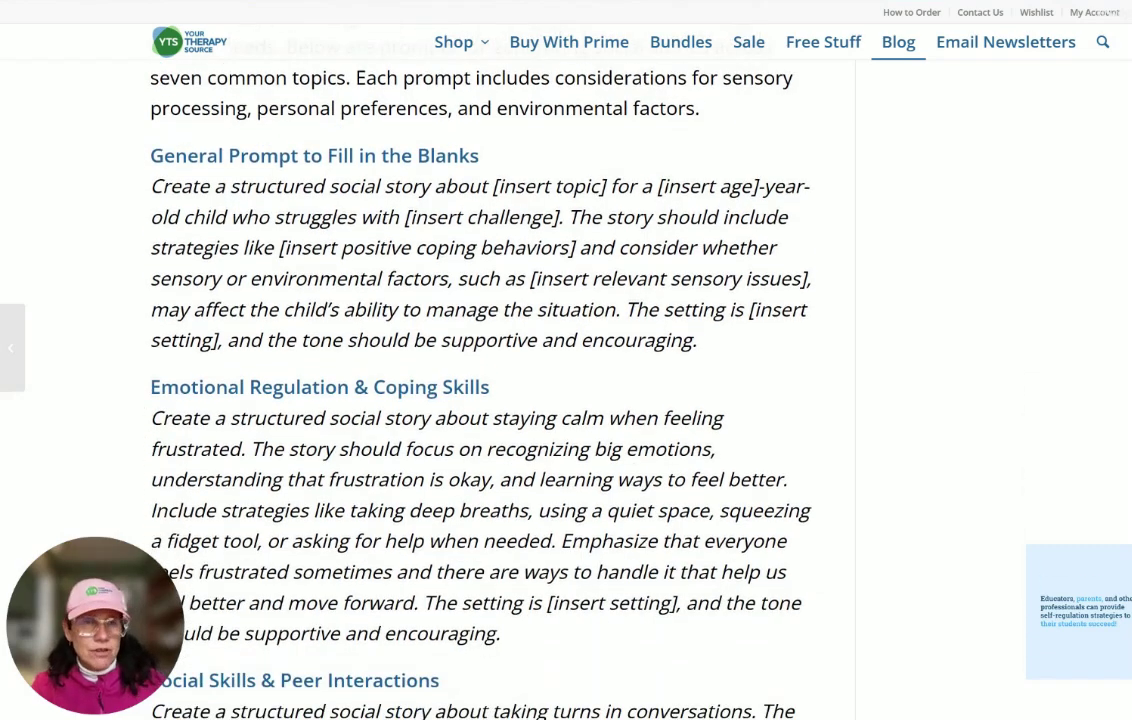
pyautogui.scroll(-2, 480, 380)
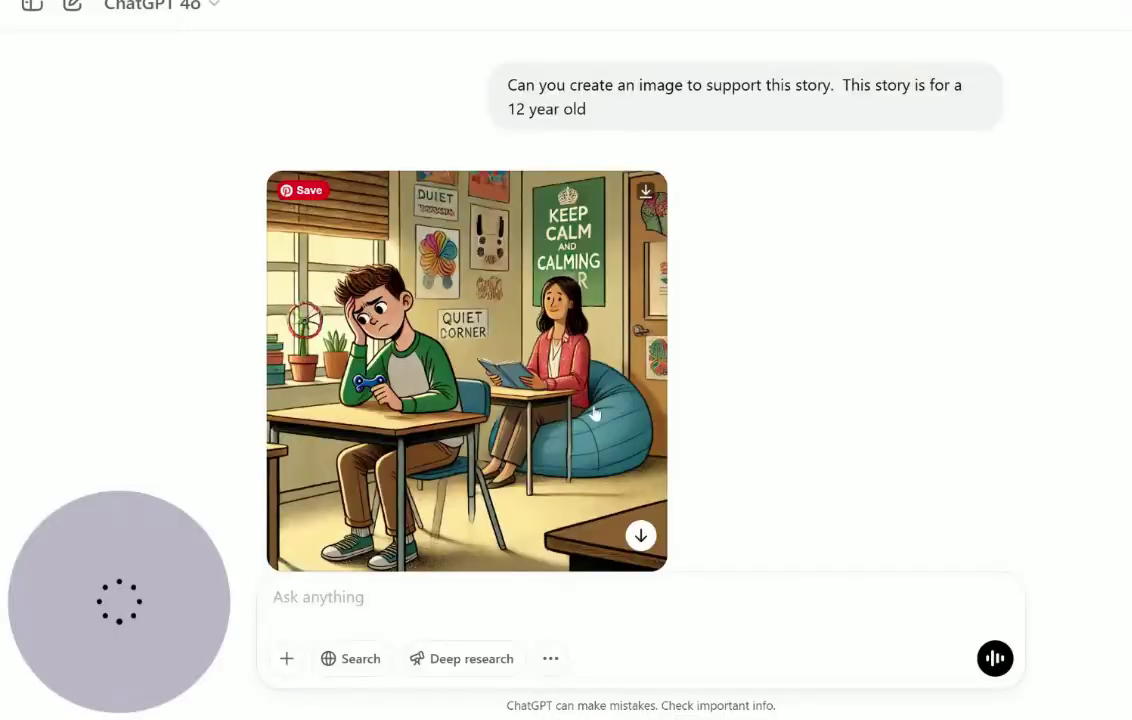
pyautogui.scroll(15, 596, 405)
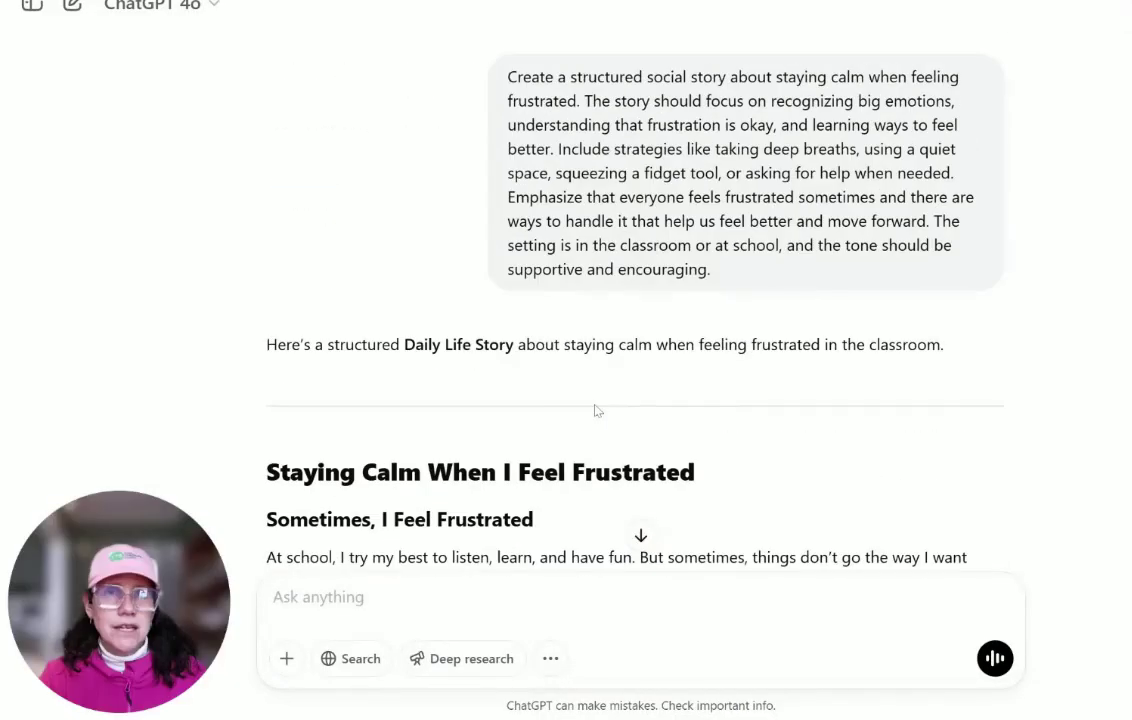
# Read the 'Staying Calm When I Feel Frustrated' story down to its generated classroom illustration.
pyautogui.scroll(-4, 715, 250)
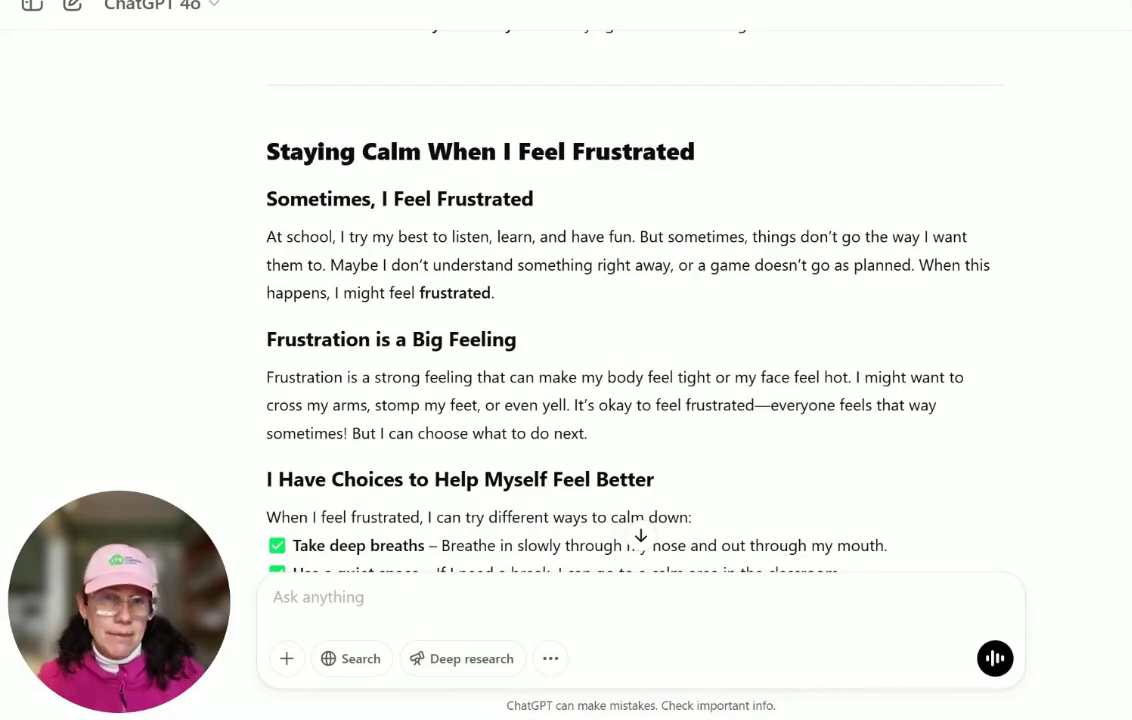
pyautogui.scroll(-3, 635, 300)
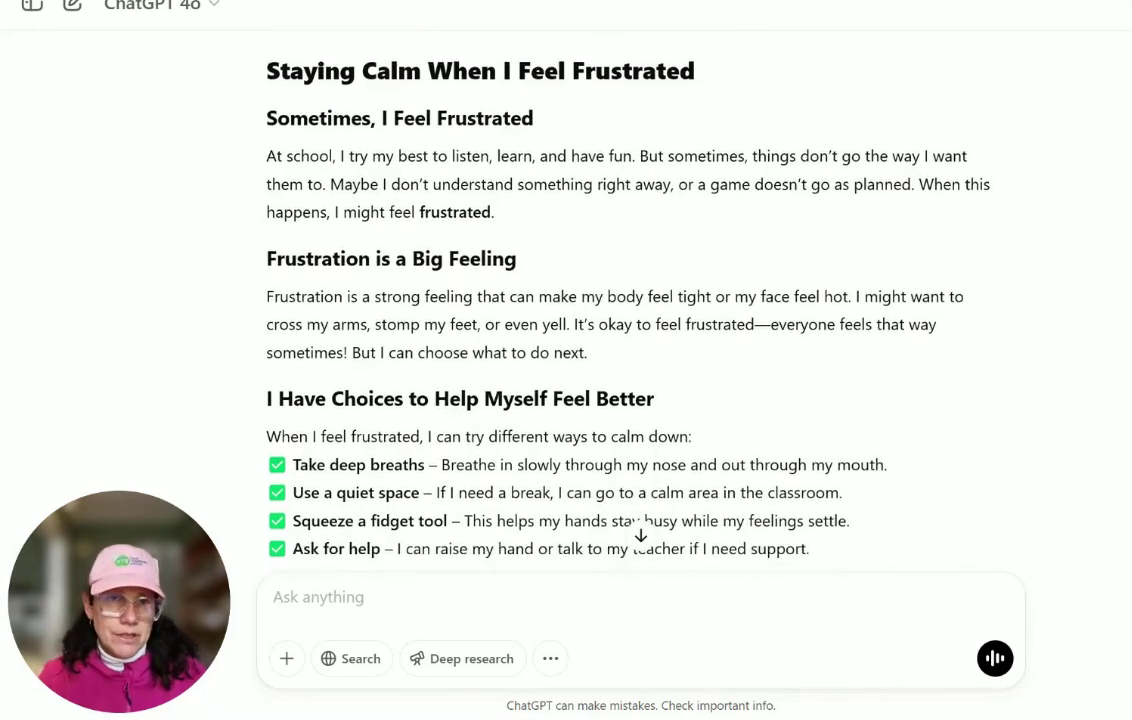
pyautogui.scroll(-3, 287, 190)
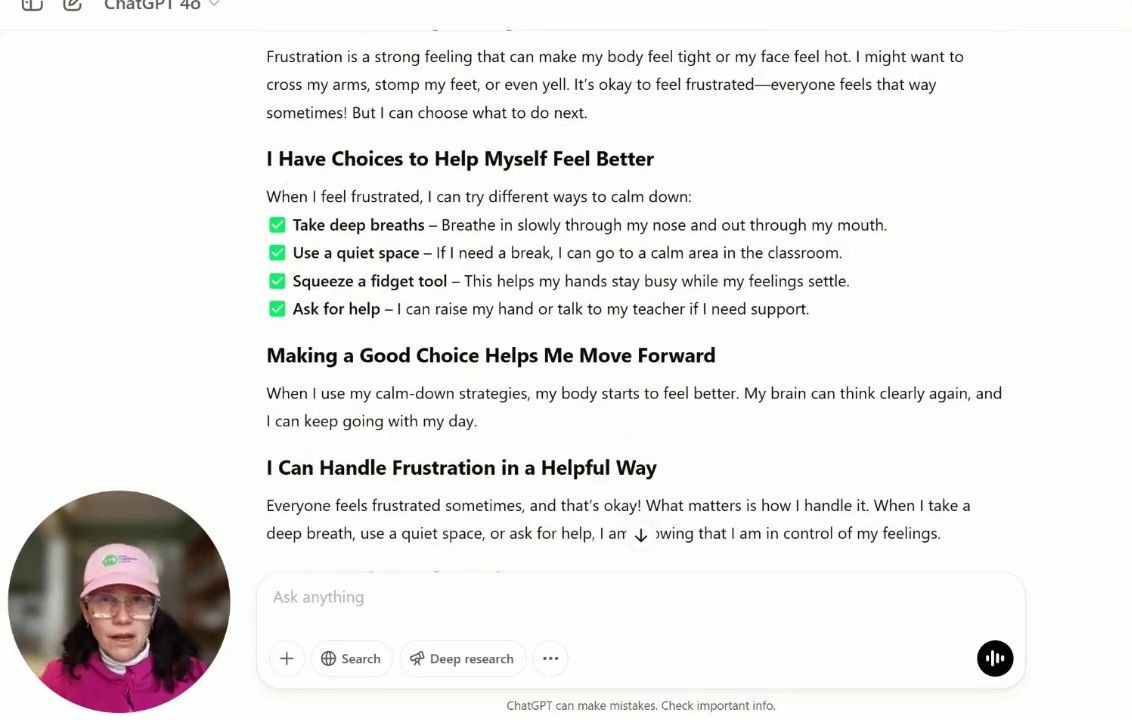
pyautogui.scroll(-2, 412, 229)
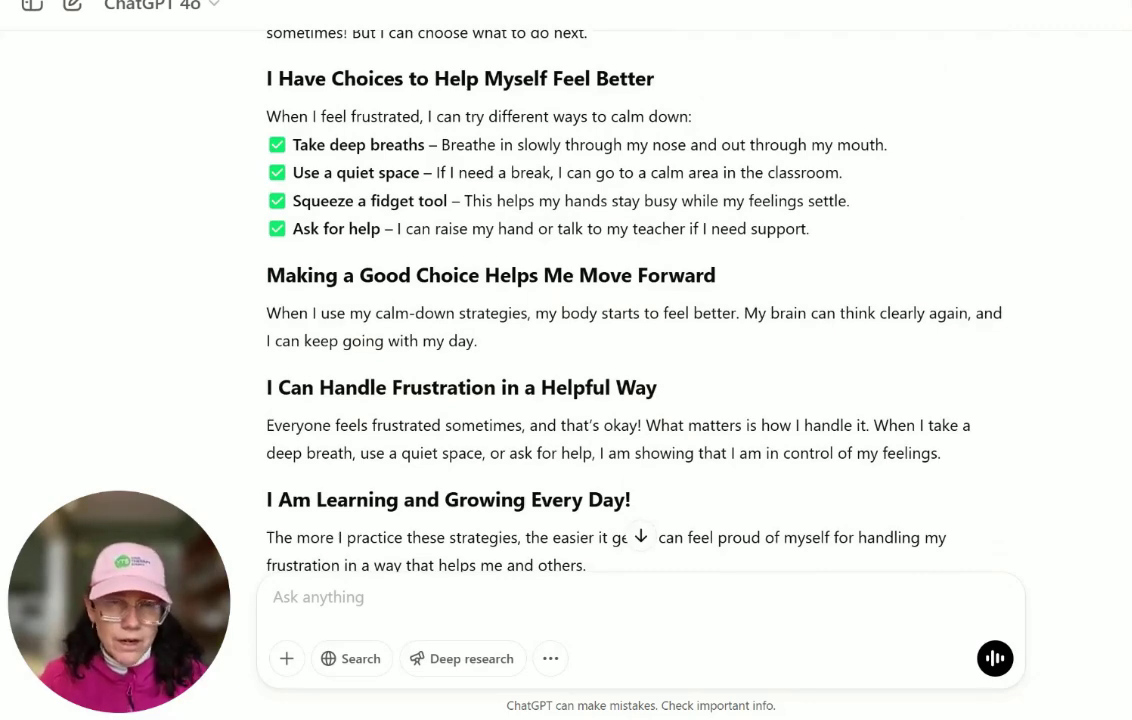
pyautogui.scroll(-3, 634, 300)
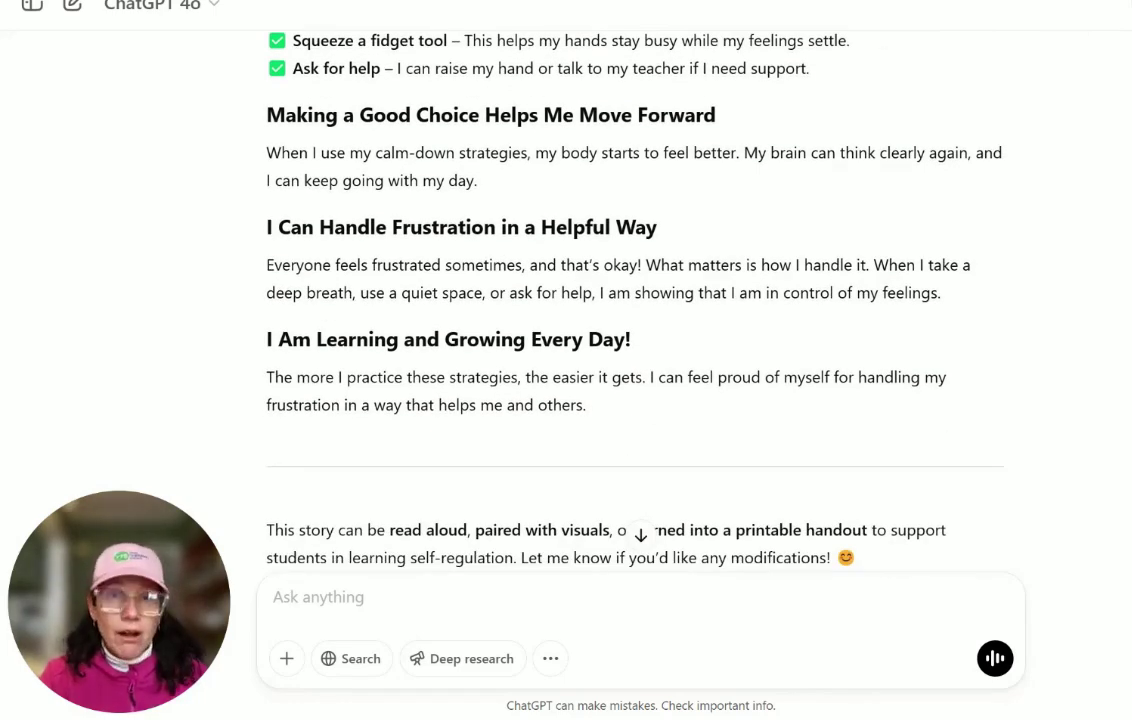
pyautogui.scroll(-2, 634, 300)
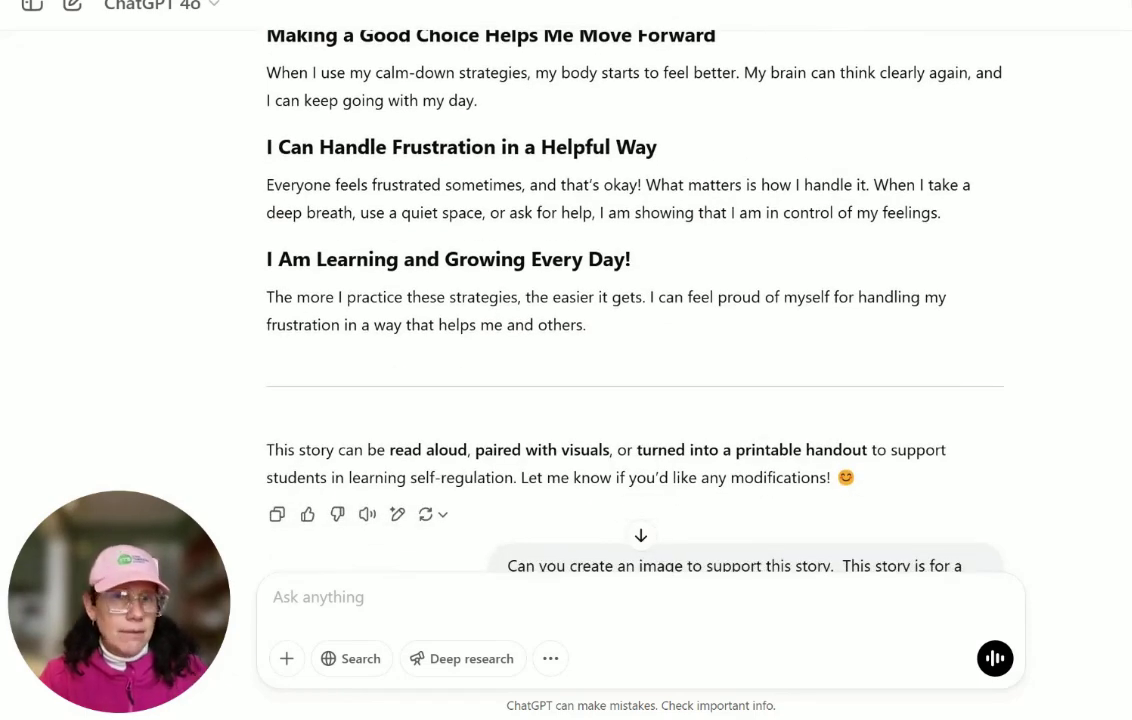
pyautogui.scroll(10, 407, 260)
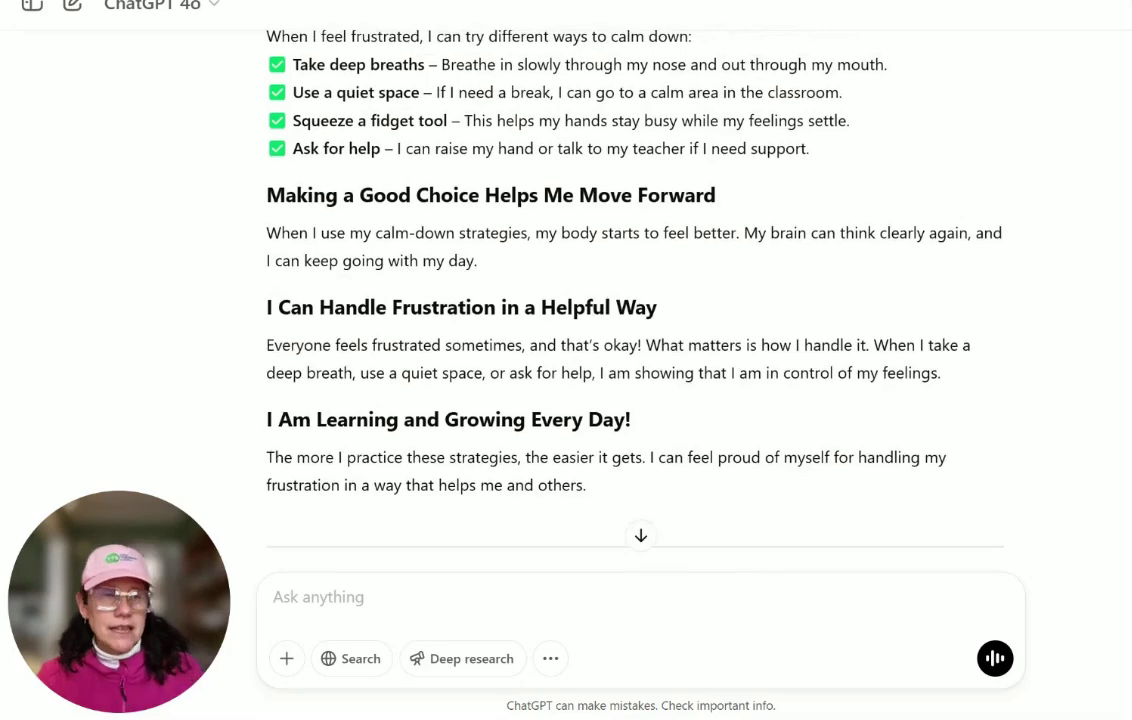
pyautogui.scroll(2, 405, 232)
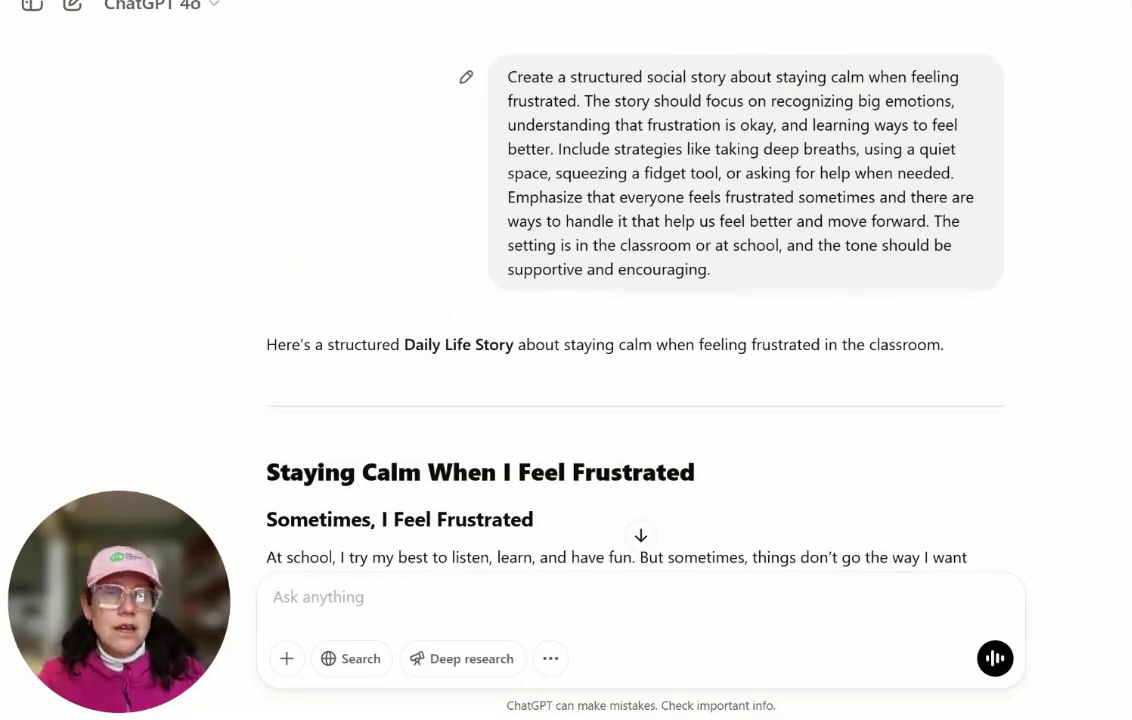
pyautogui.scroll(-8, 640, 300)
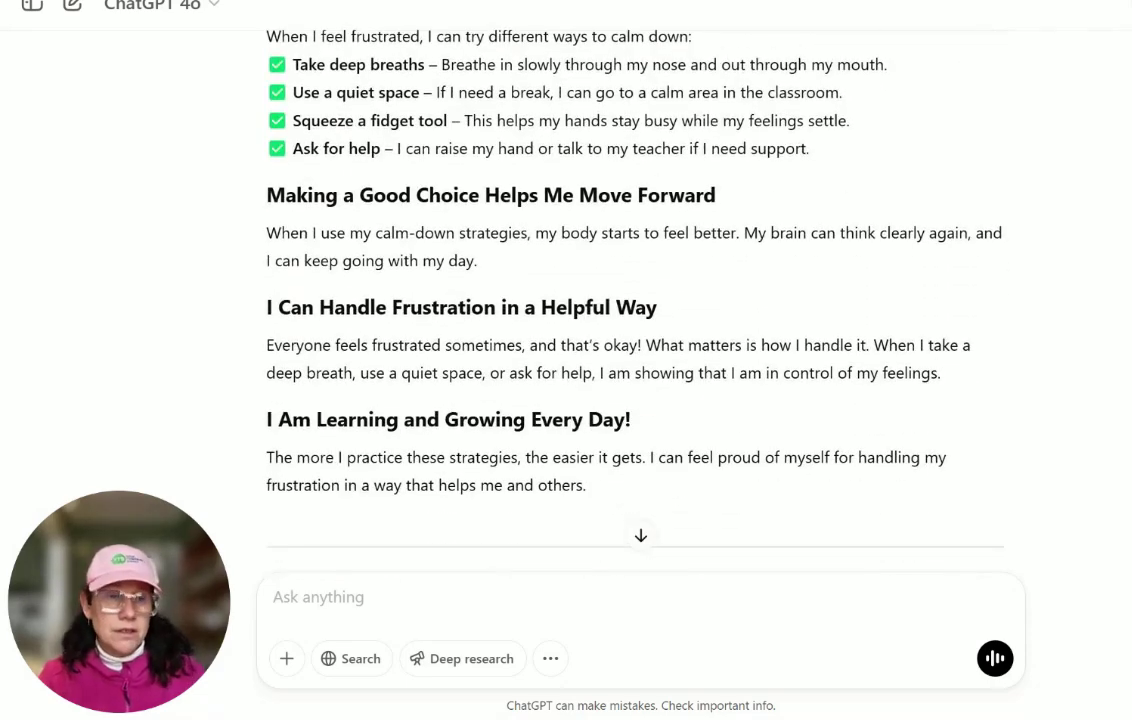
pyautogui.scroll(-2, 640, 300)
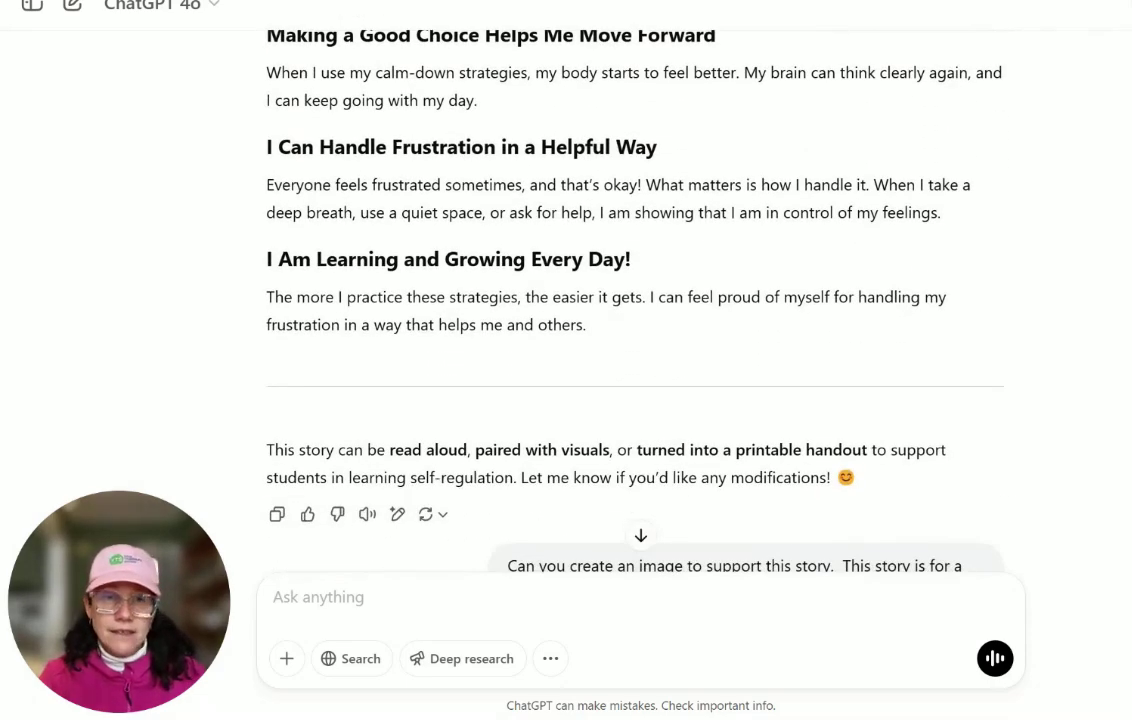
pyautogui.scroll(-5, 540, 289)
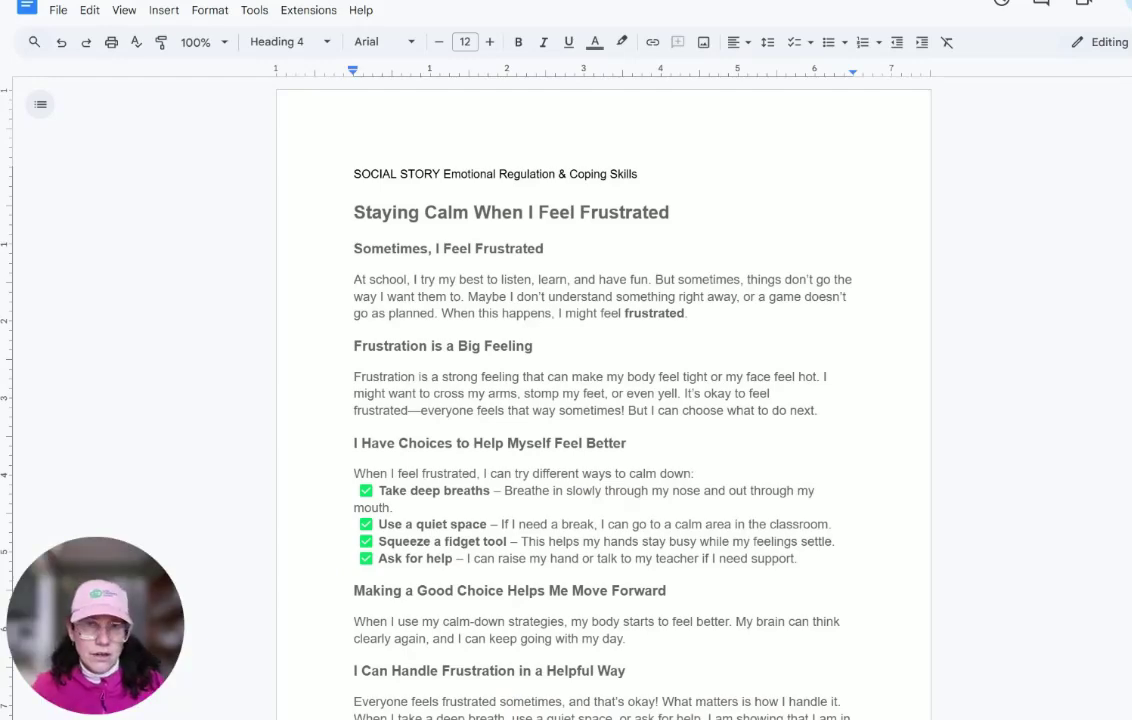
# Paste the classroom illustration on a new line under the SOCIAL STORY title.
pyautogui.click(637, 174)
pyautogui.press('Return')
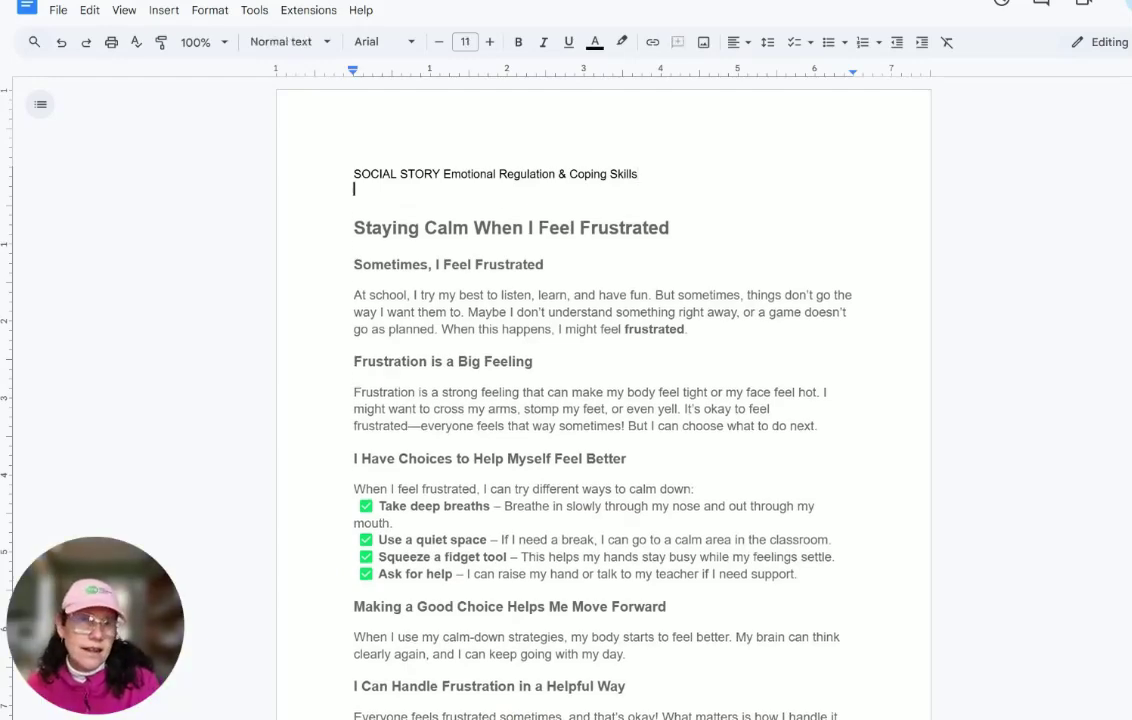
pyautogui.hotkey('ctrl', 'v')
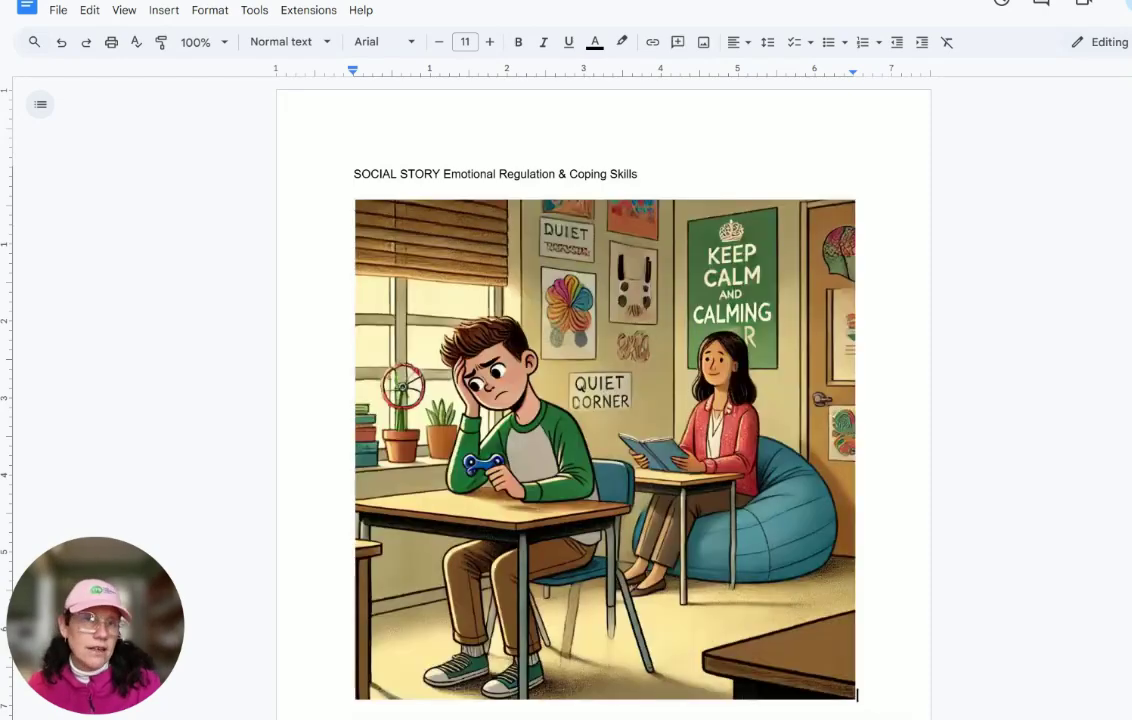
# Select the turn-taking conversation prompt in the blog's Social Skills examples.
pyautogui.scroll(-5, 652, 412)
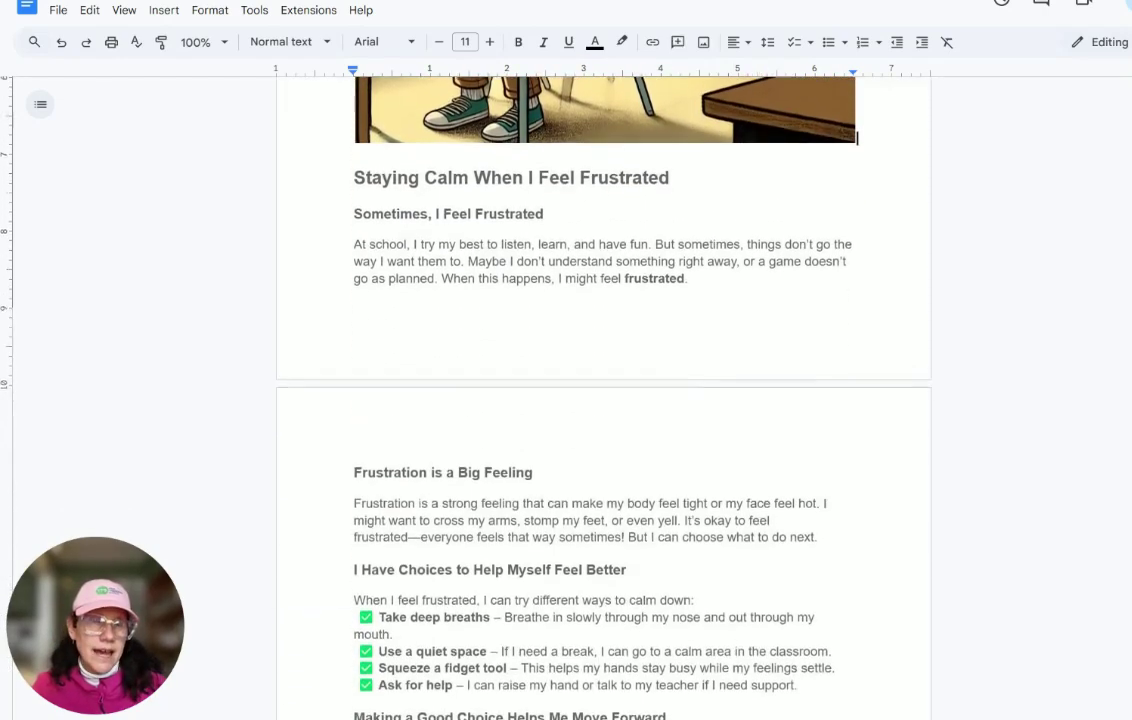
pyautogui.scroll(-6, 604, 400)
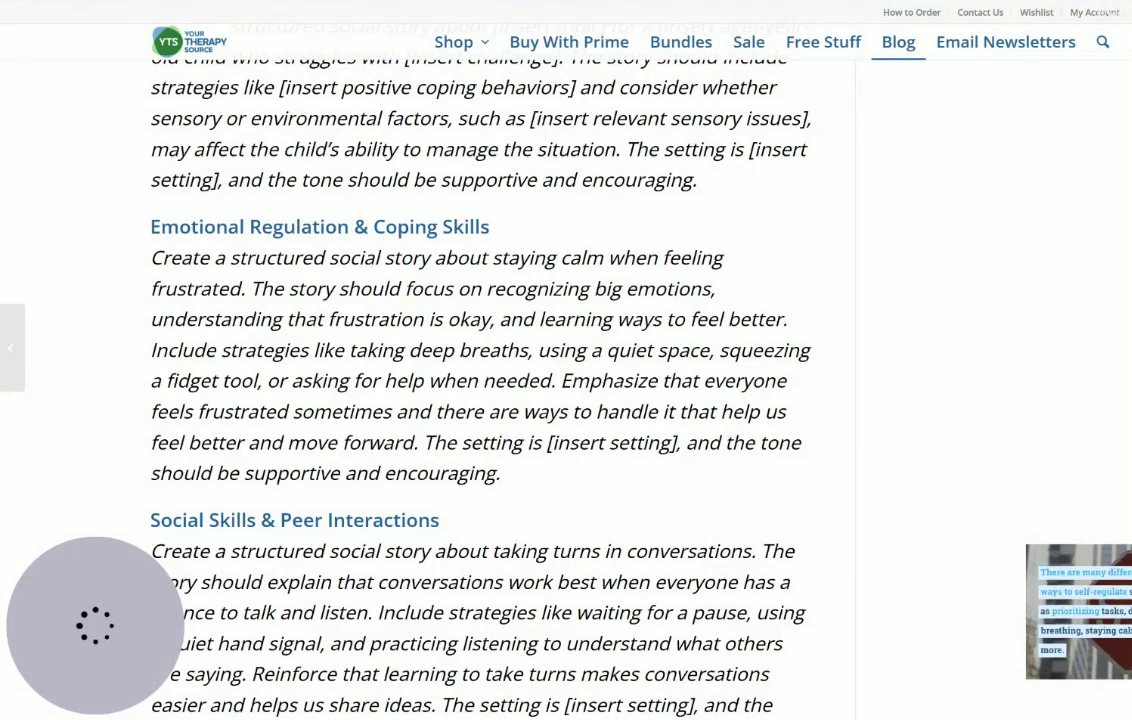
pyautogui.scroll(-4, 137, 317)
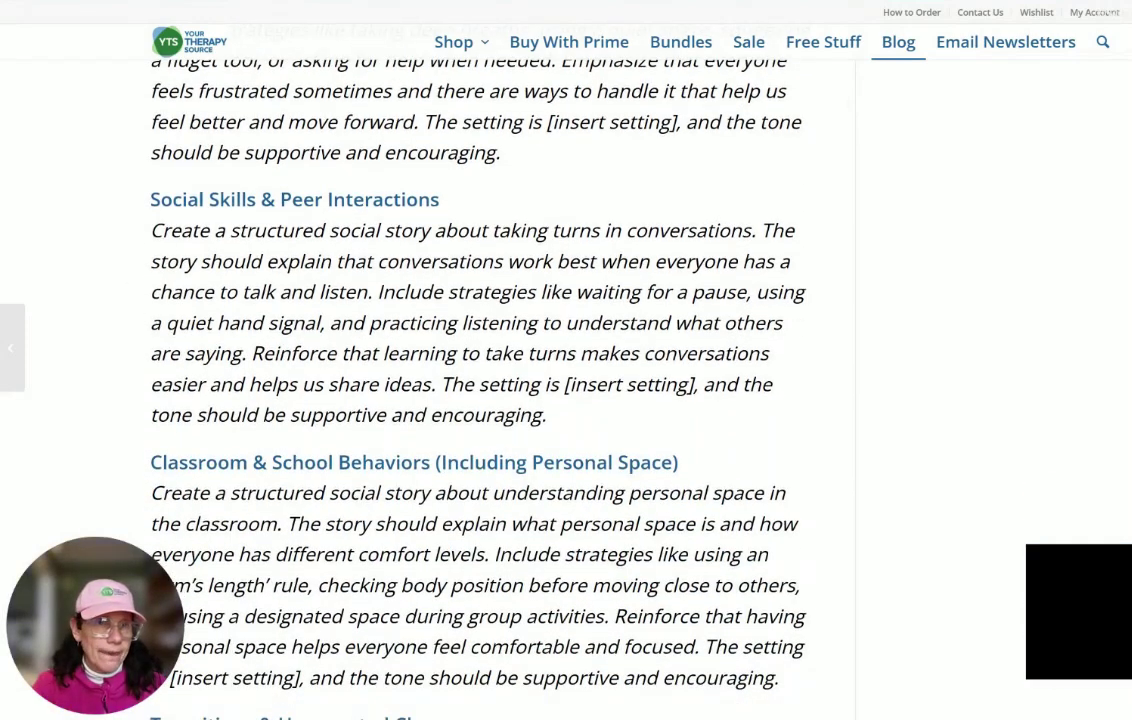
pyautogui.moveTo(151, 230); pyautogui.dragTo(575, 417)
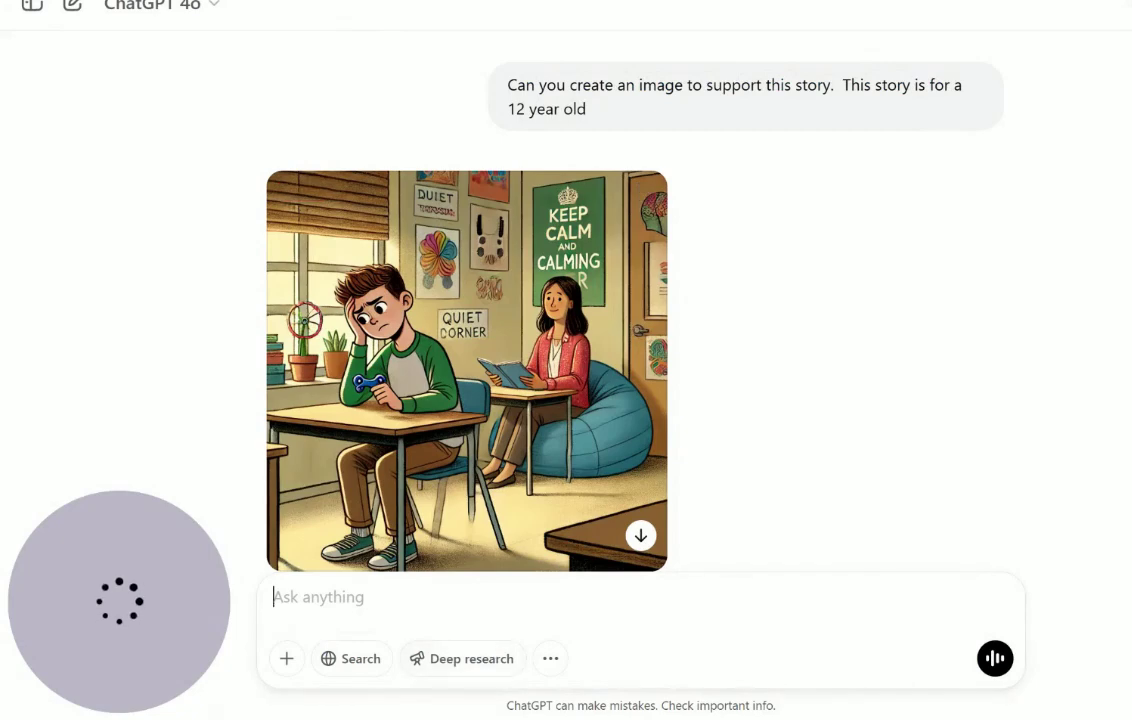
# Paste the turn-taking prompt into ChatGPT, replacing [insert setting] with 'the classroom'.
pyautogui.write('Create a structured social story about taking turns in conversations. The story should explain that conversations work best when everyone has a chance to talk and listen. Include strategies like waiting for a pause, using a quiet hand signal, and practicing listening to understand what others are saying. Reinforce that learning to take turns makes conversations easier and helps us share ideas. The setting is [insert setting], and the tone should be supportive and encouraging.')
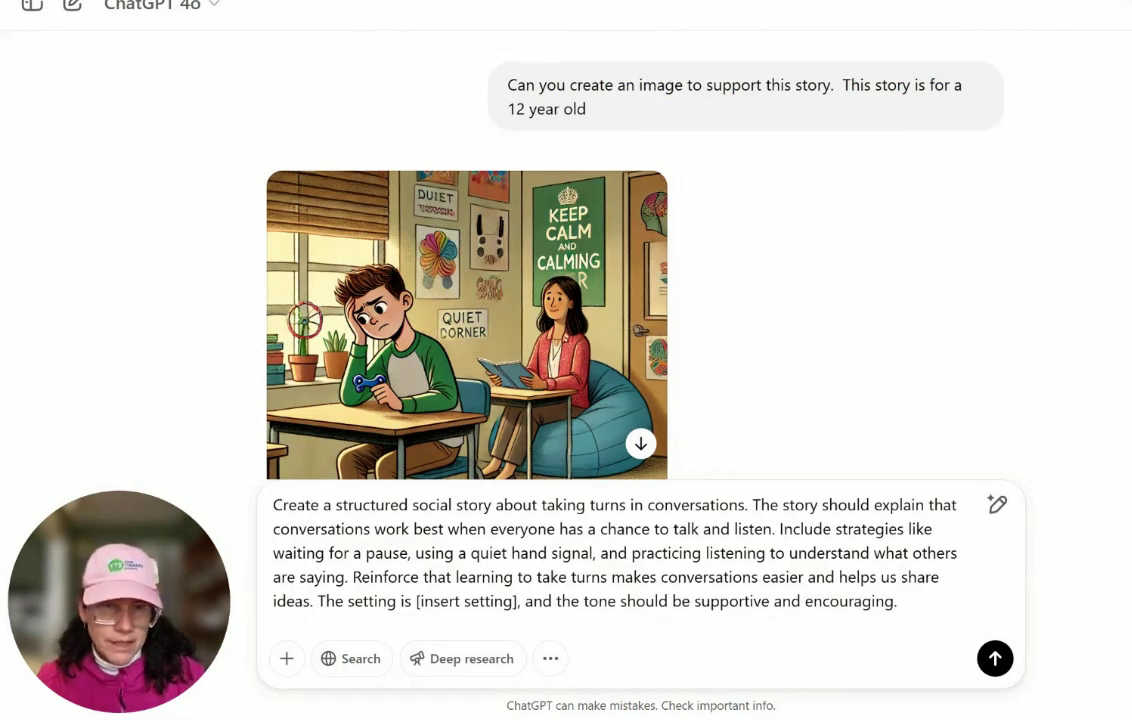
pyautogui.moveTo(416, 601); pyautogui.dragTo(517, 601)
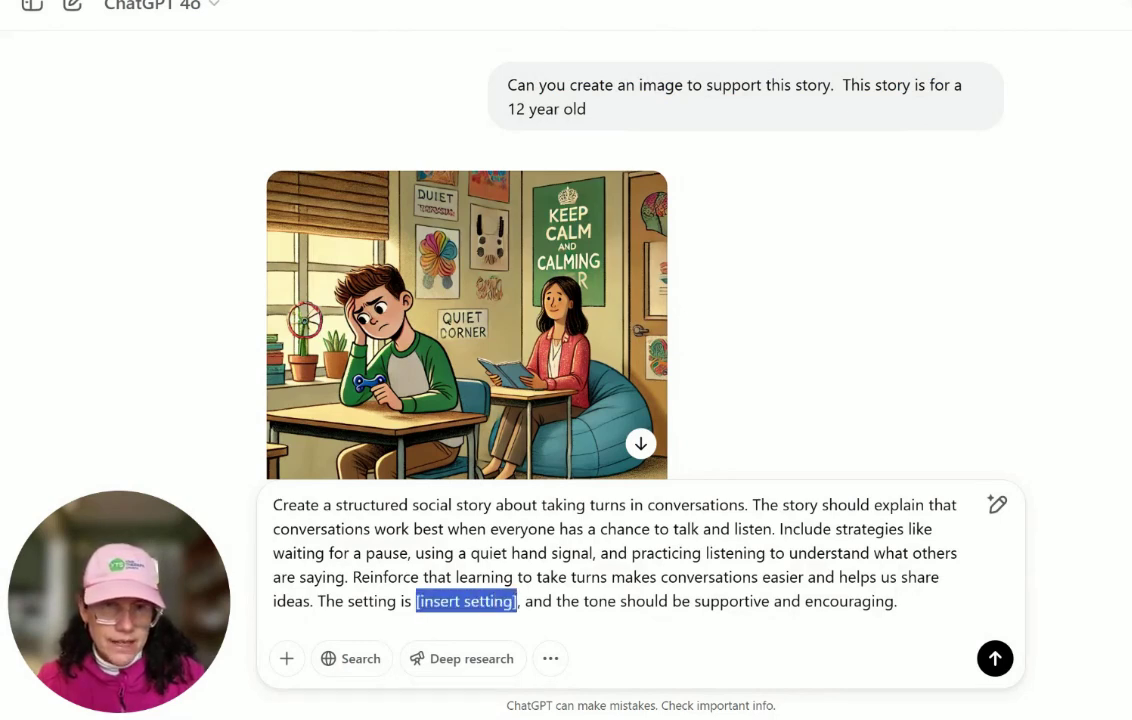
pyautogui.press('BackSpace')
pyautogui.write('the ')
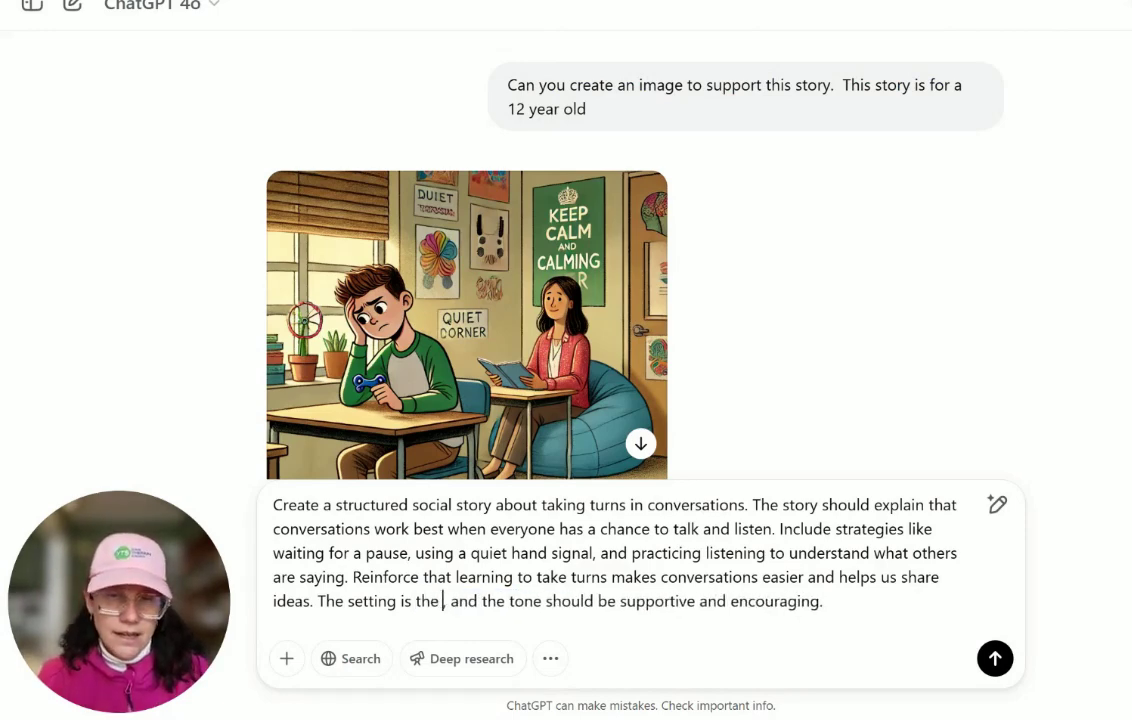
pyautogui.write('classroom')
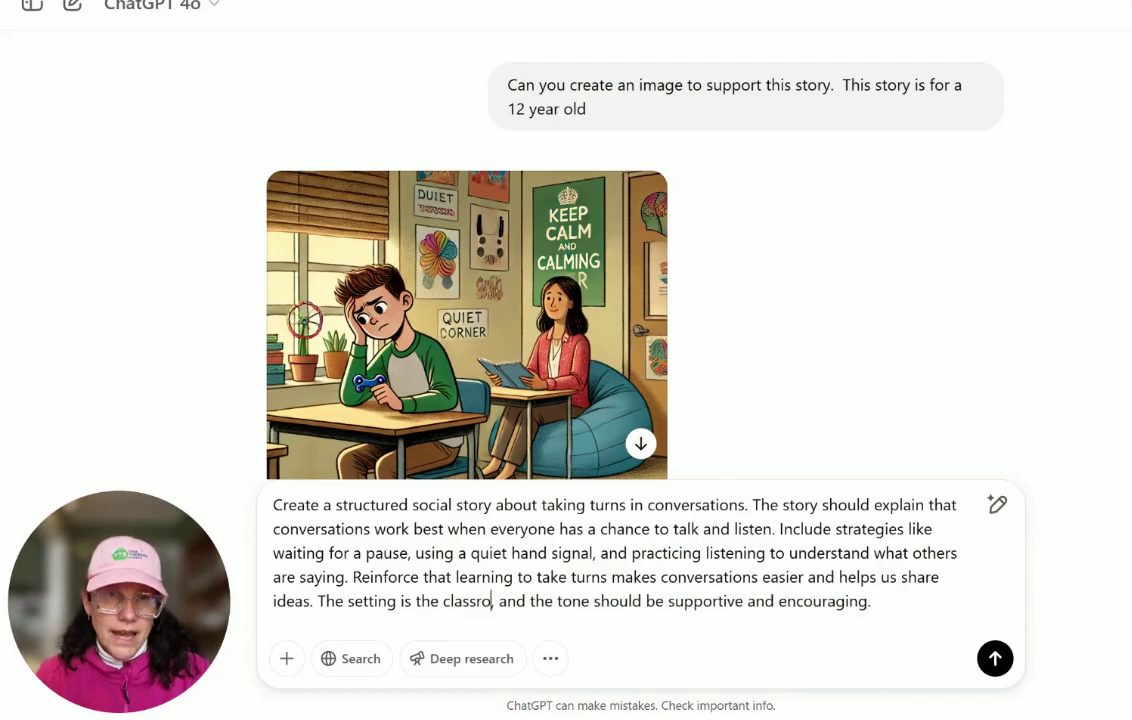
pyautogui.press('BackSpace')
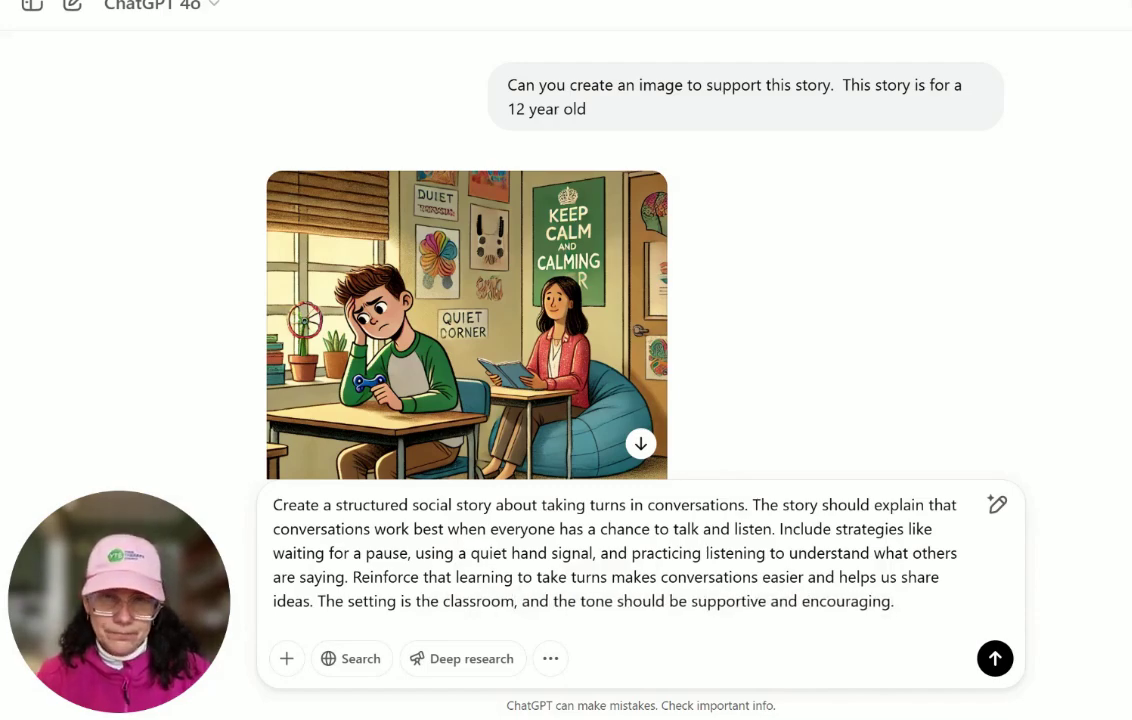
# Send the turn-taking prompt and follow the reply to 'I Can Be a Great Conversation Partner!'.
pyautogui.press('Return')
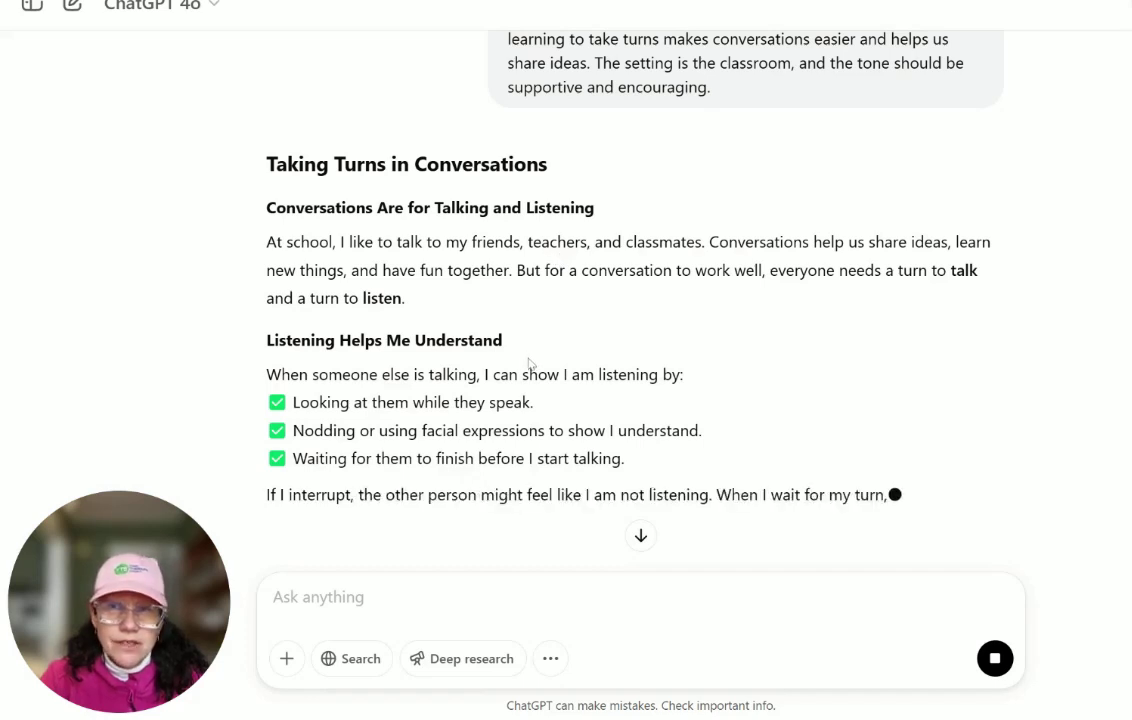
pyautogui.scroll(-1, 529, 363)
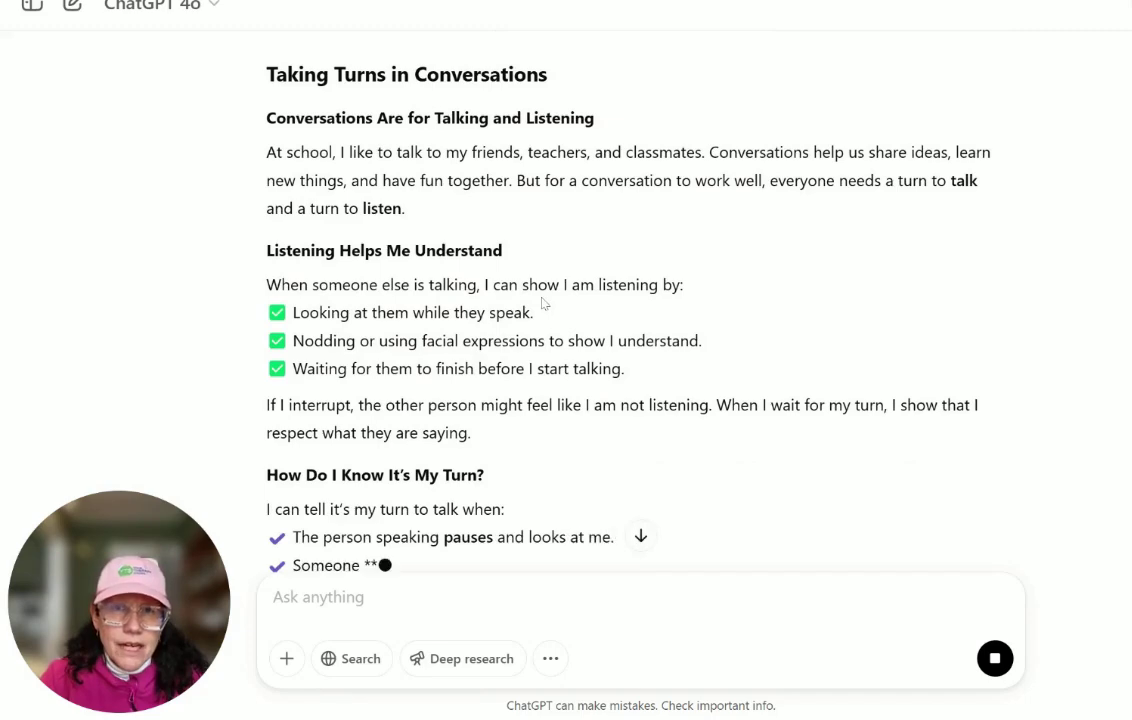
pyautogui.scroll(-1, 543, 303)
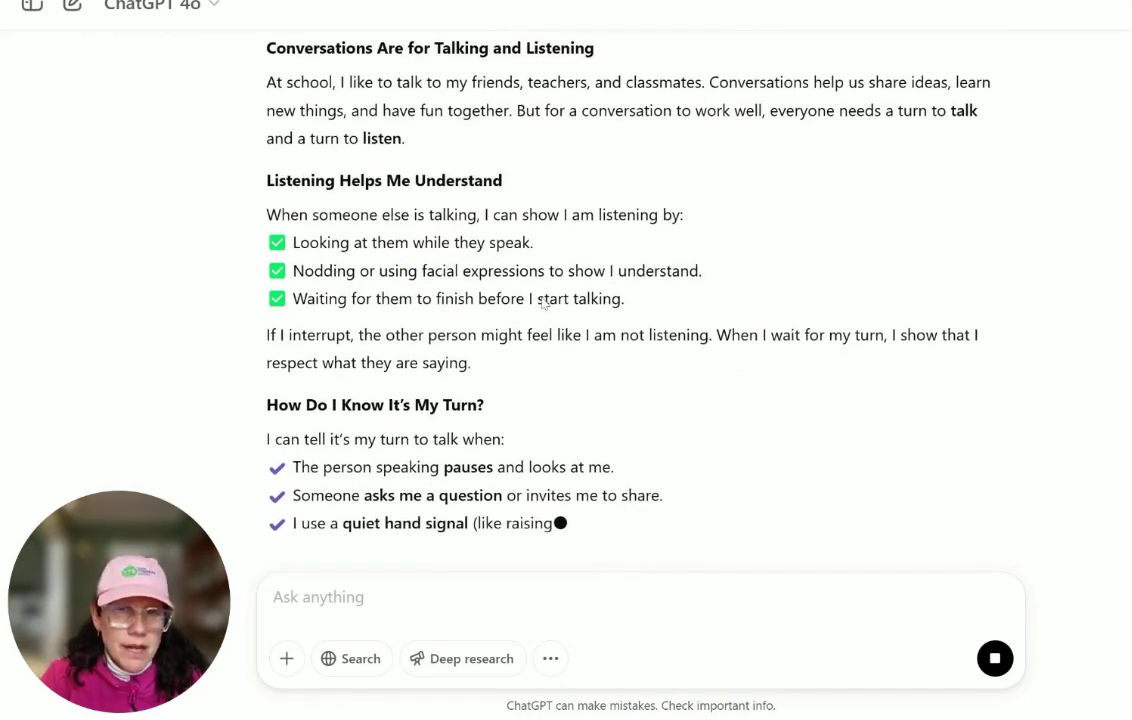
pyautogui.scroll(-1, 546, 298)
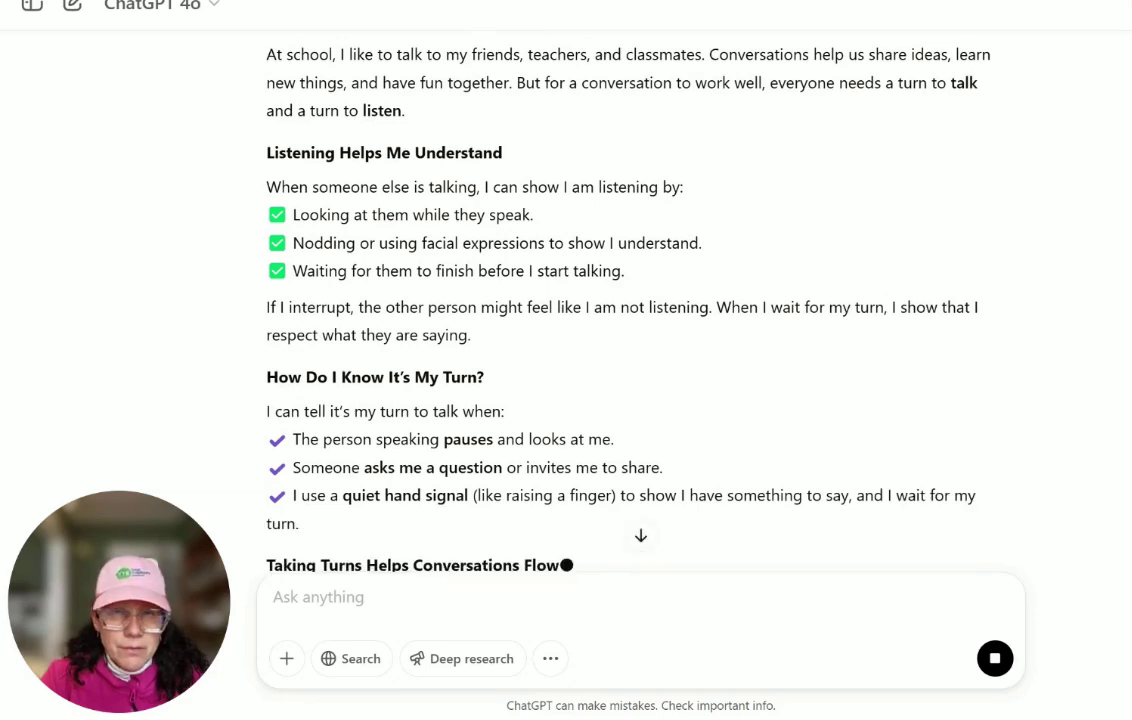
pyautogui.scroll(-1, 510, 246)
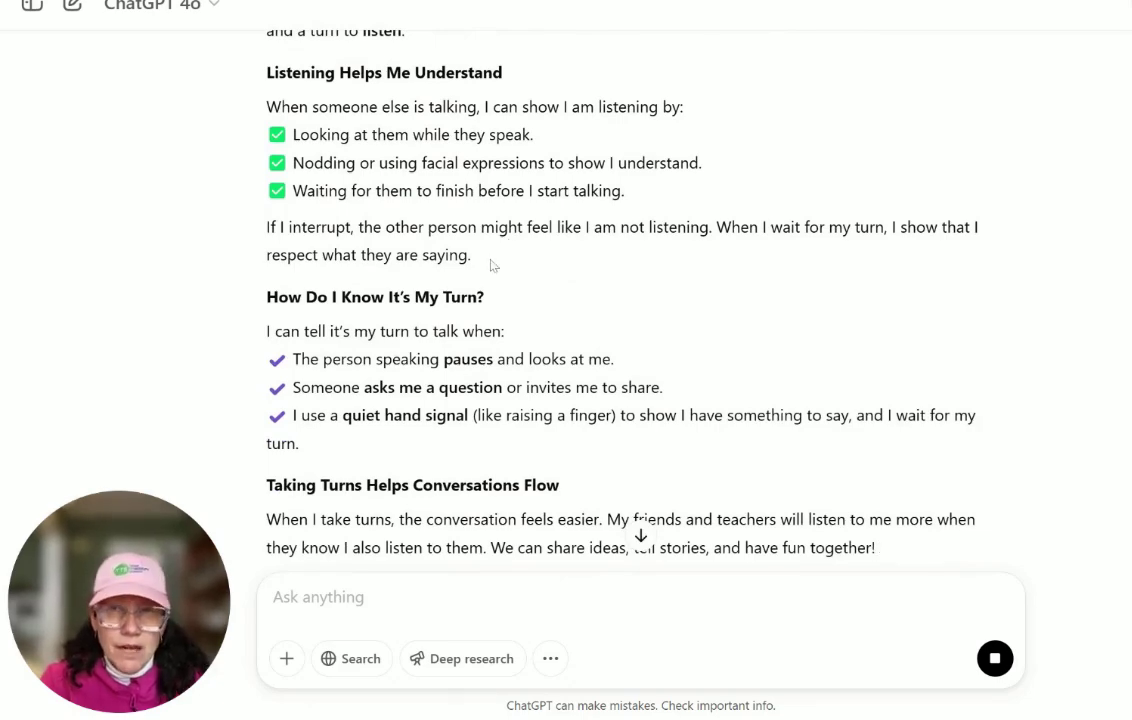
pyautogui.scroll(-1, 492, 265)
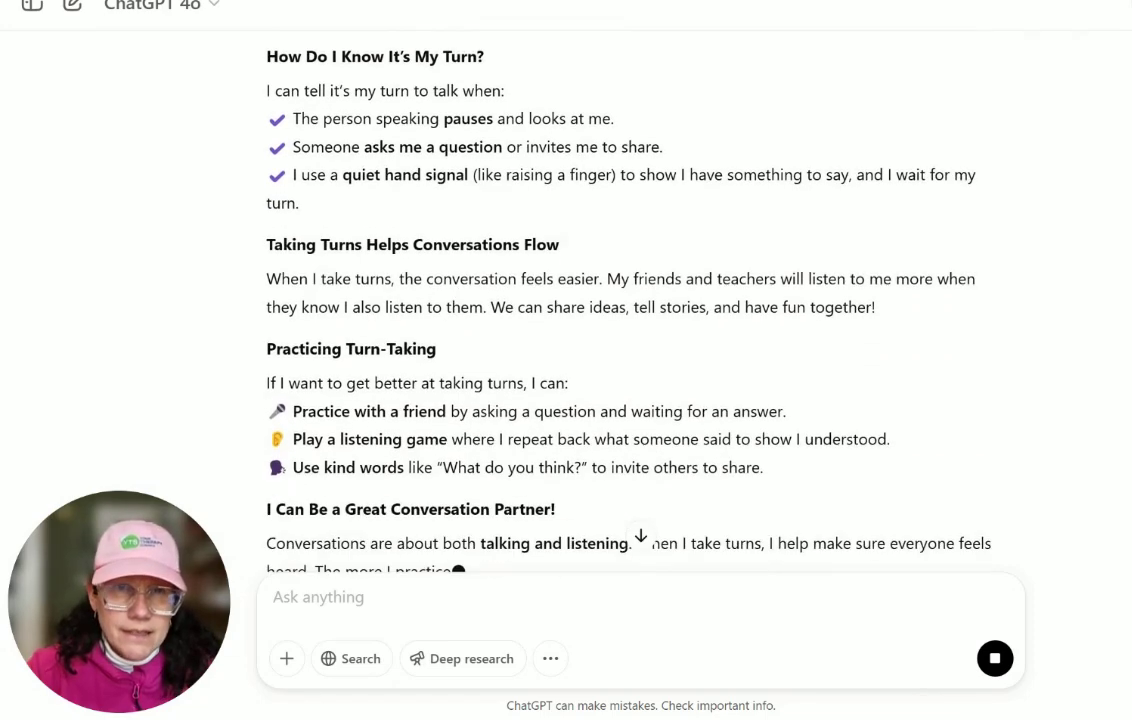
pyautogui.scroll(-1, 457, 370)
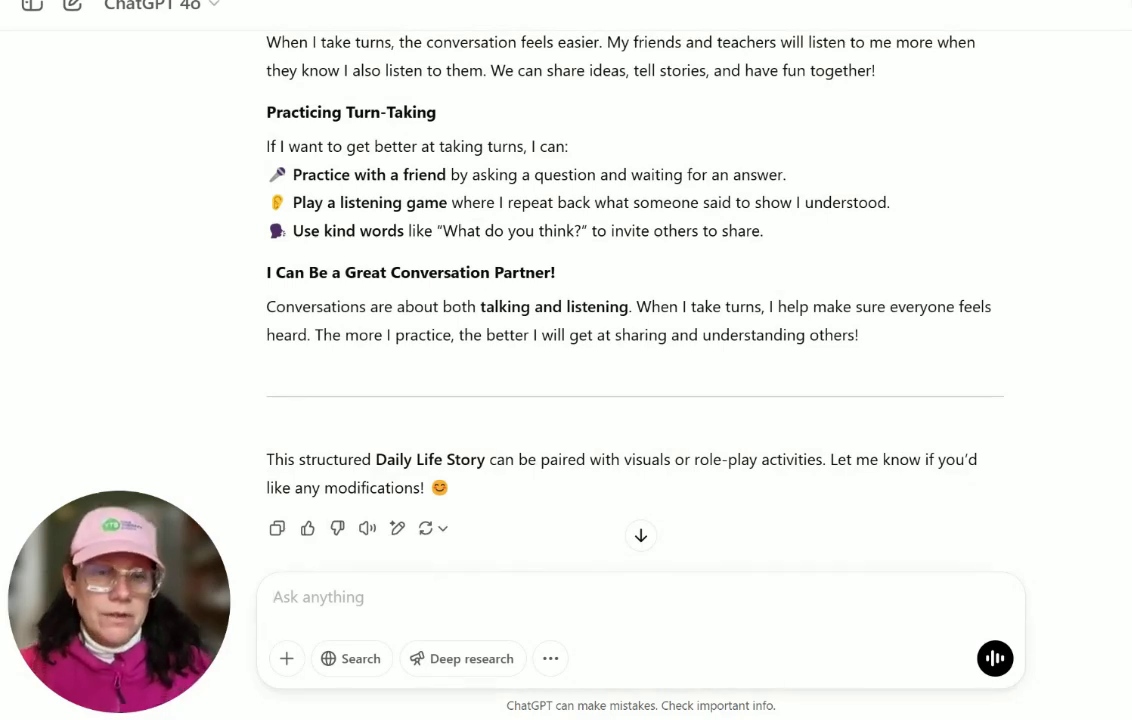
# Ask ChatGPT to 'Create an image to support this story'.
pyautogui.write('Create an ')
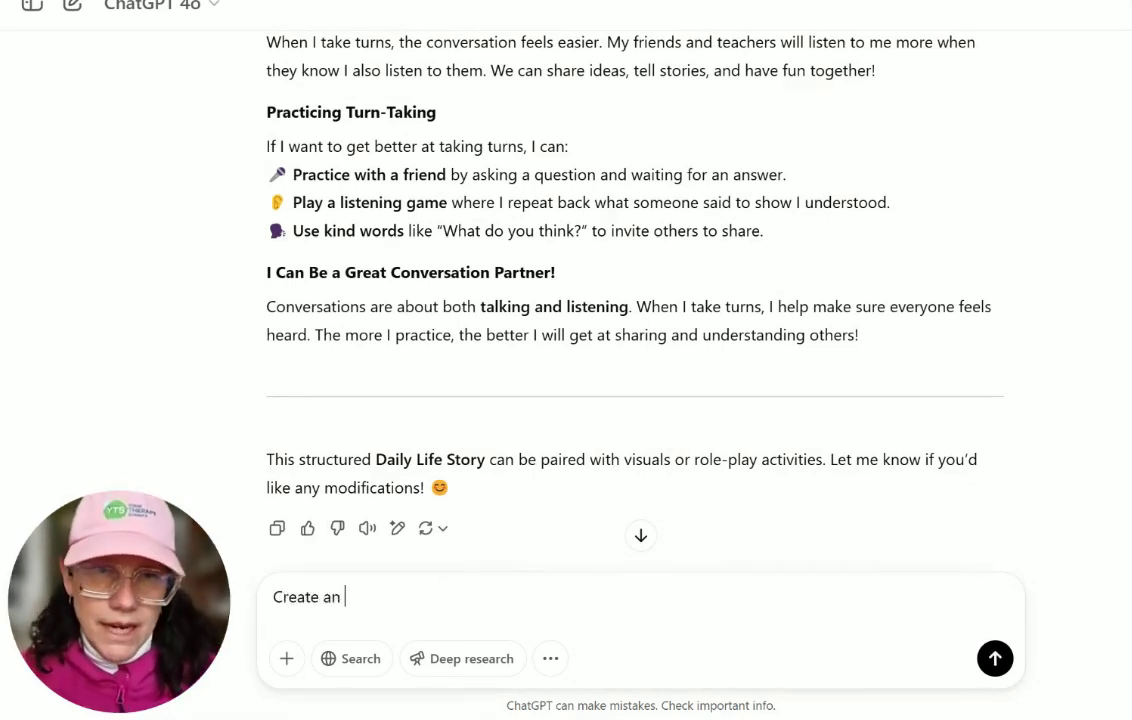
pyautogui.write('image to supp')
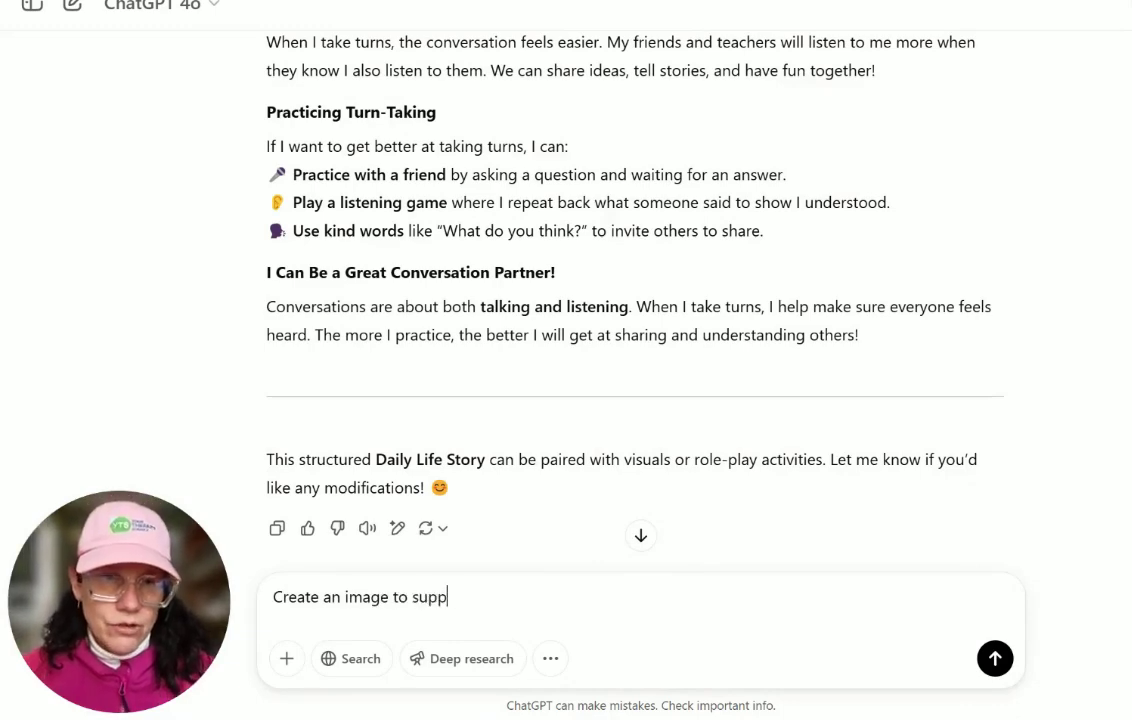
pyautogui.write('ort this story')
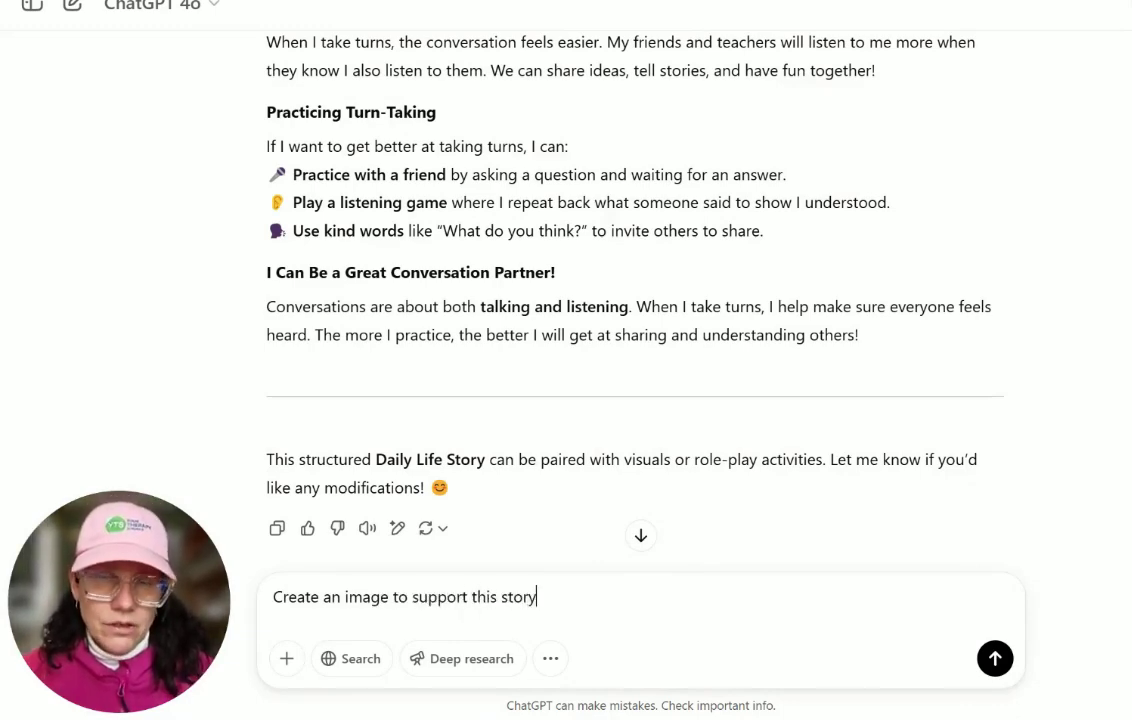
pyautogui.press('Return')
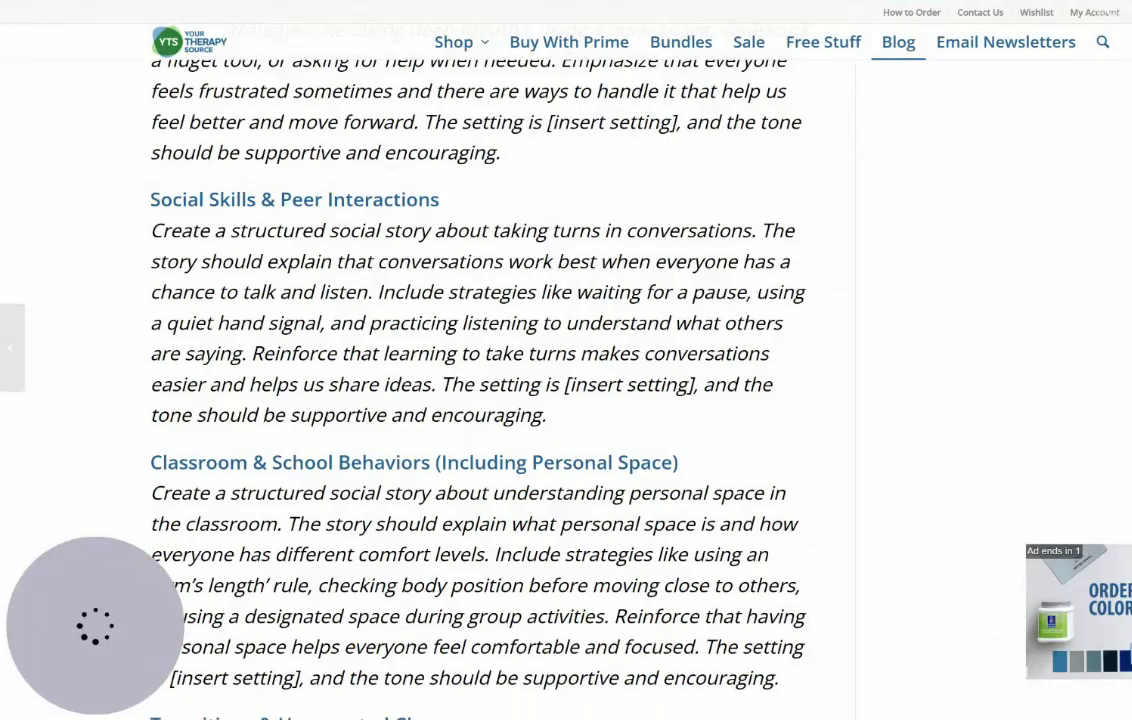
# Select the personal space prompt paragraph in the blog's Classroom & School Behaviors section.
pyautogui.scroll(-3, 480, 380)
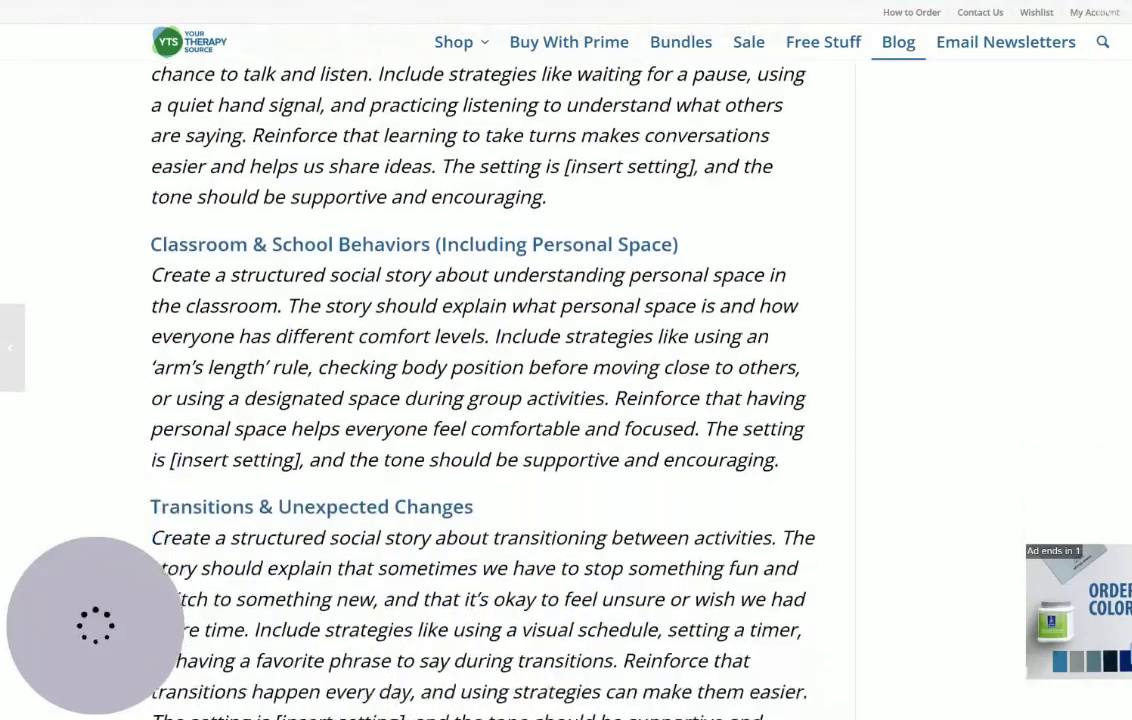
pyautogui.moveTo(150, 252); pyautogui.dragTo(790, 449)
pyautogui.hotkey('ctrl', 'c')
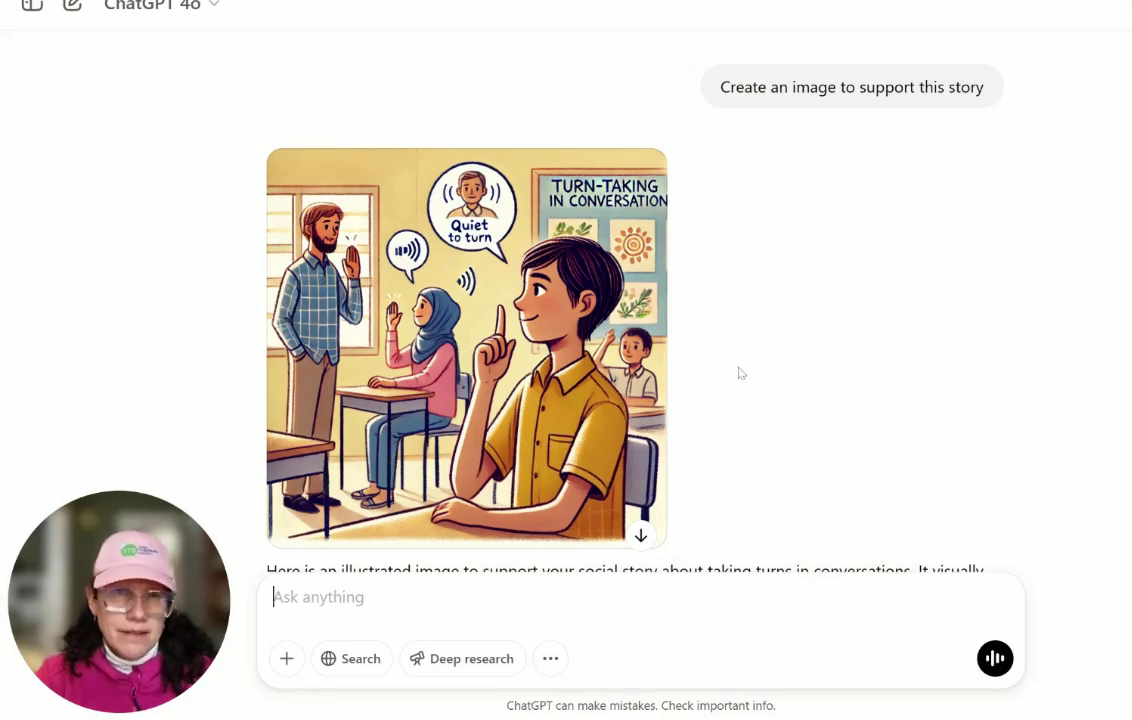
pyautogui.scroll(-2, 630, 354)
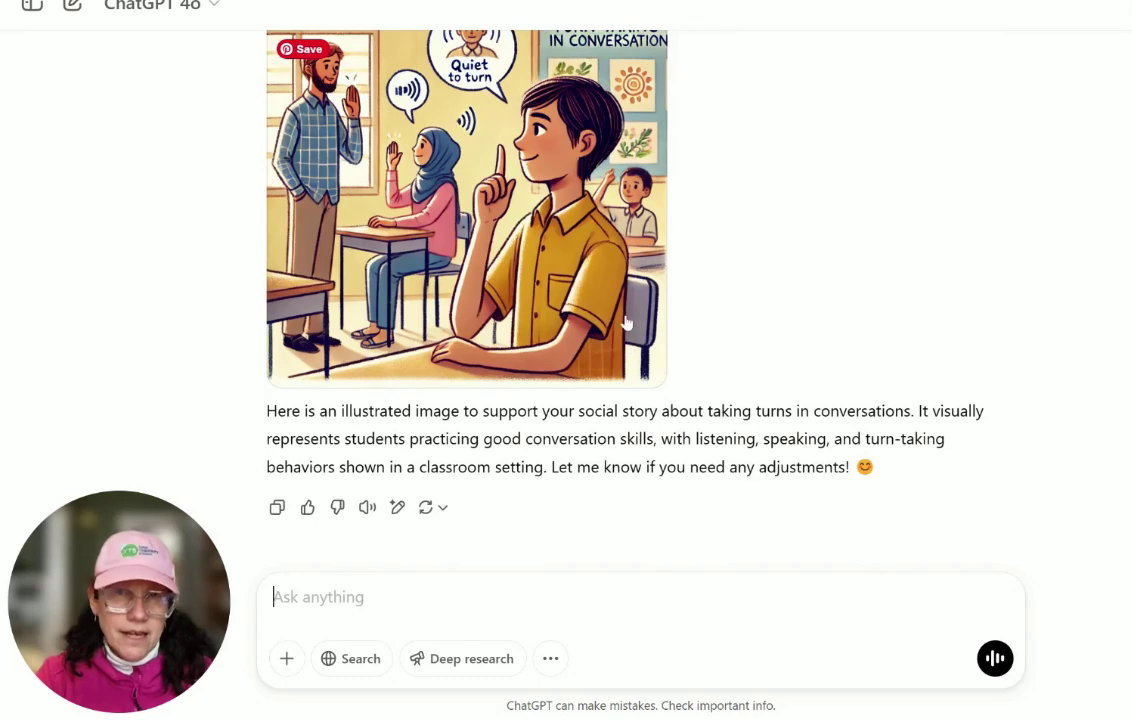
pyautogui.scroll(3, 565, 278)
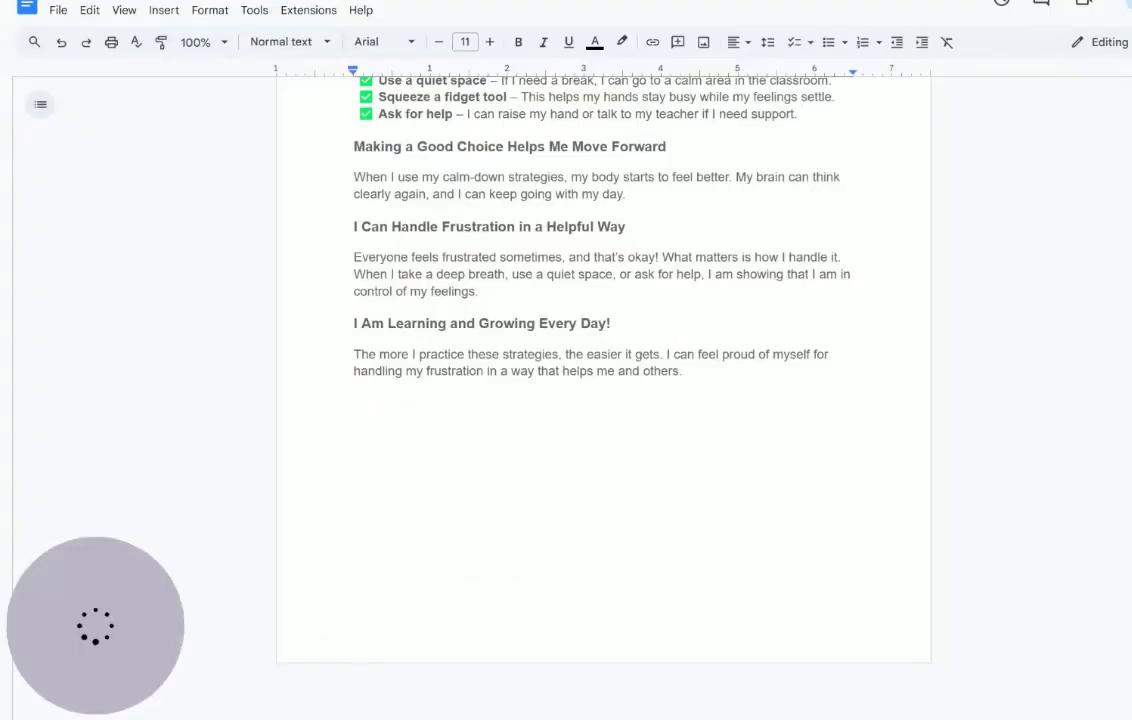
pyautogui.scroll(4, 600, 350)
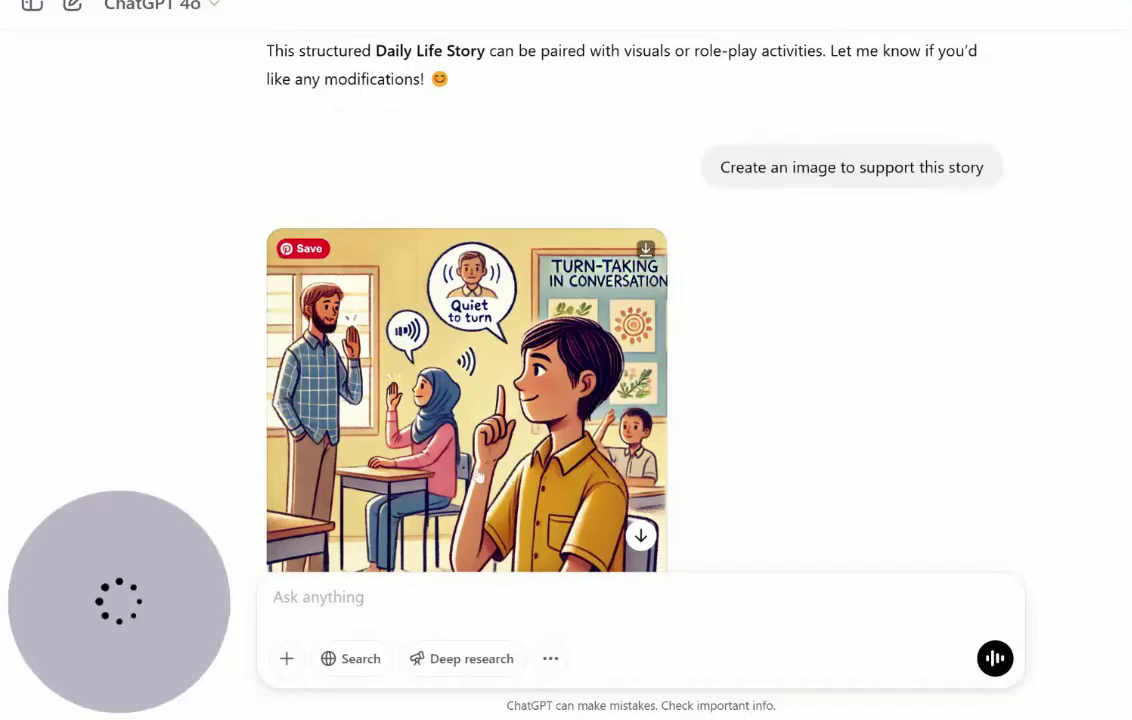
pyautogui.scroll(-3, 470, 300)
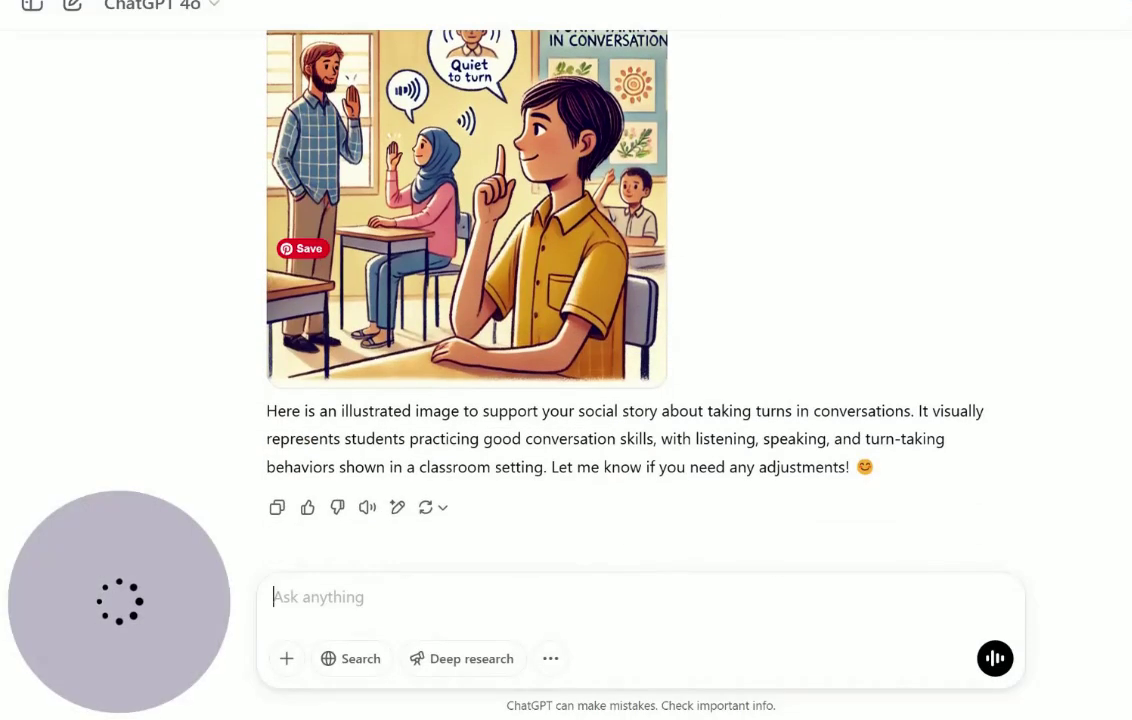
# Paste and send the personal space prompt to ChatGPT.
pyautogui.hotkey('ctrl', 'v')
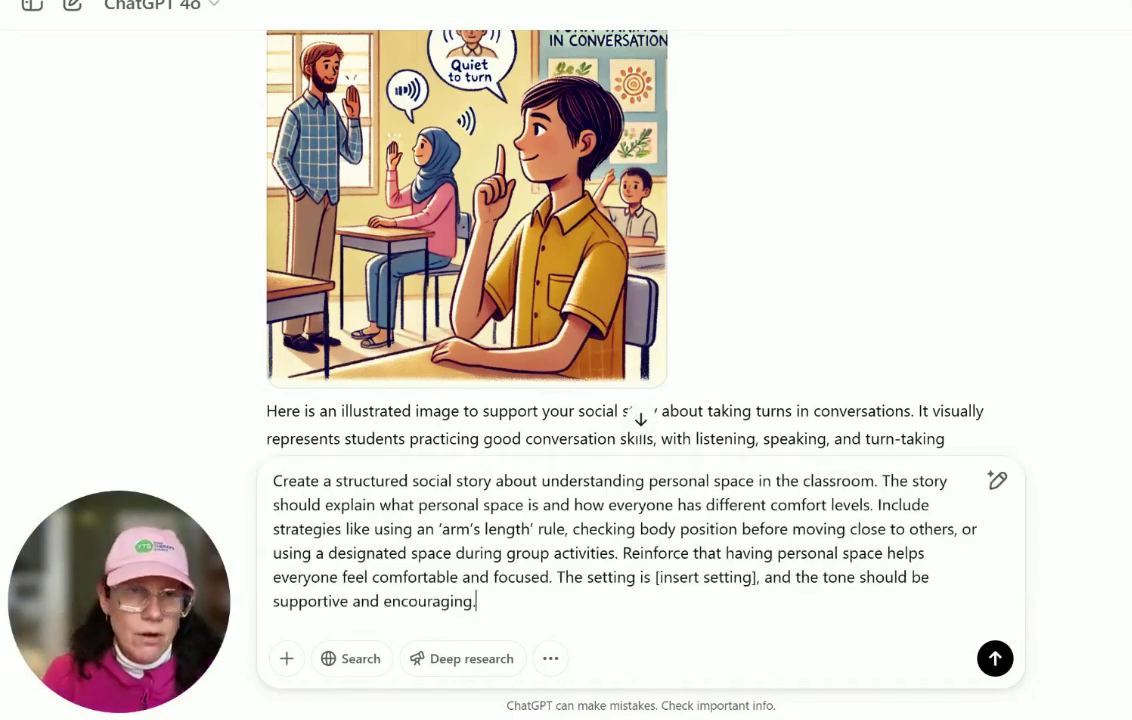
pyautogui.press('Return')
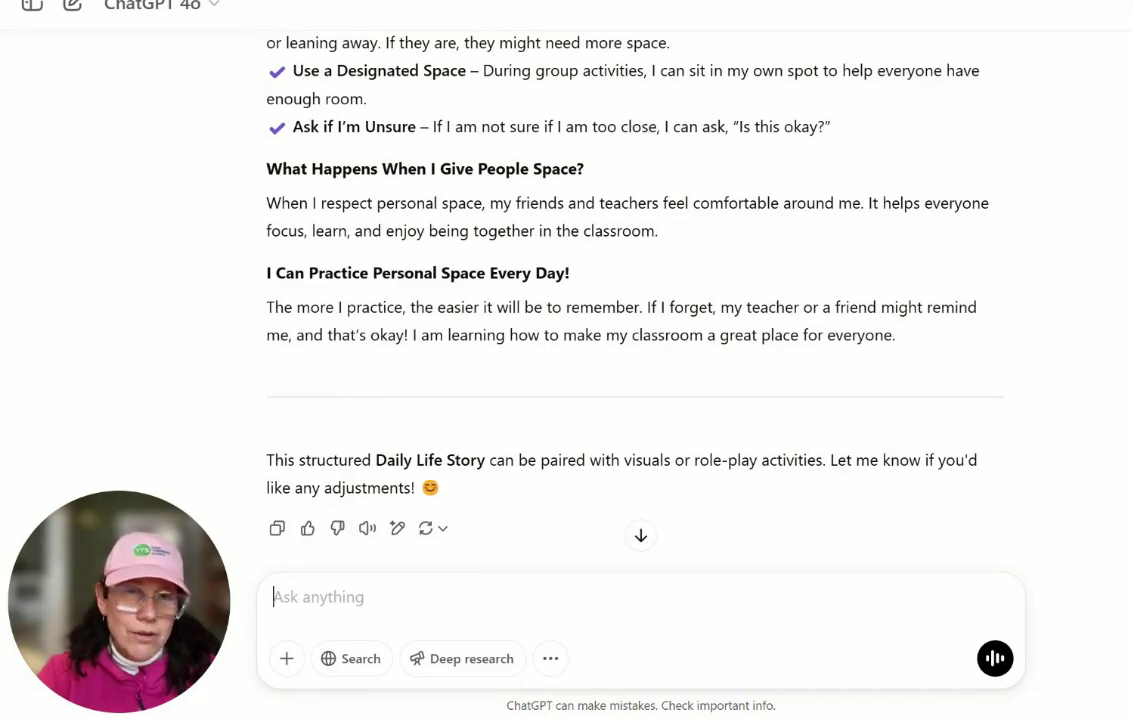
# Ask ChatGPT to rewrite the pasted personal space paragraph to be more empowering for the student.
pyautogui.moveTo(266, 201); pyautogui.dragTo(668, 277)
pyautogui.hotkey('ctrl', 'c')
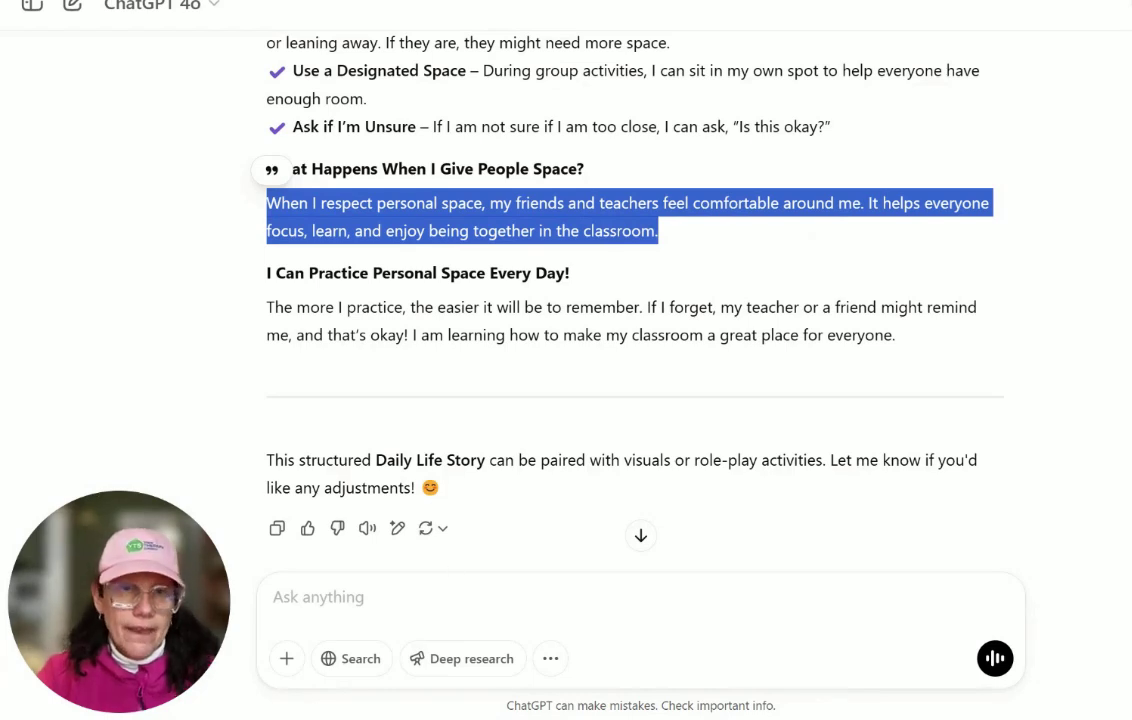
pyautogui.click(300, 597)
pyautogui.write('Please rewr')
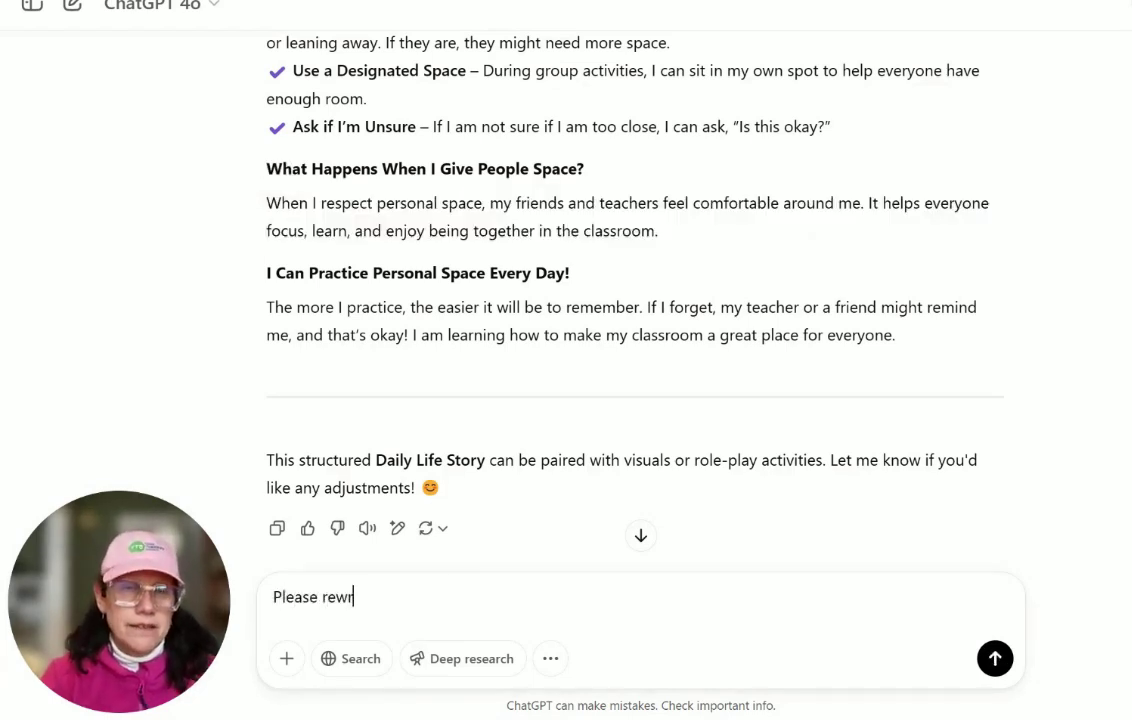
pyautogui.write('ite this section')
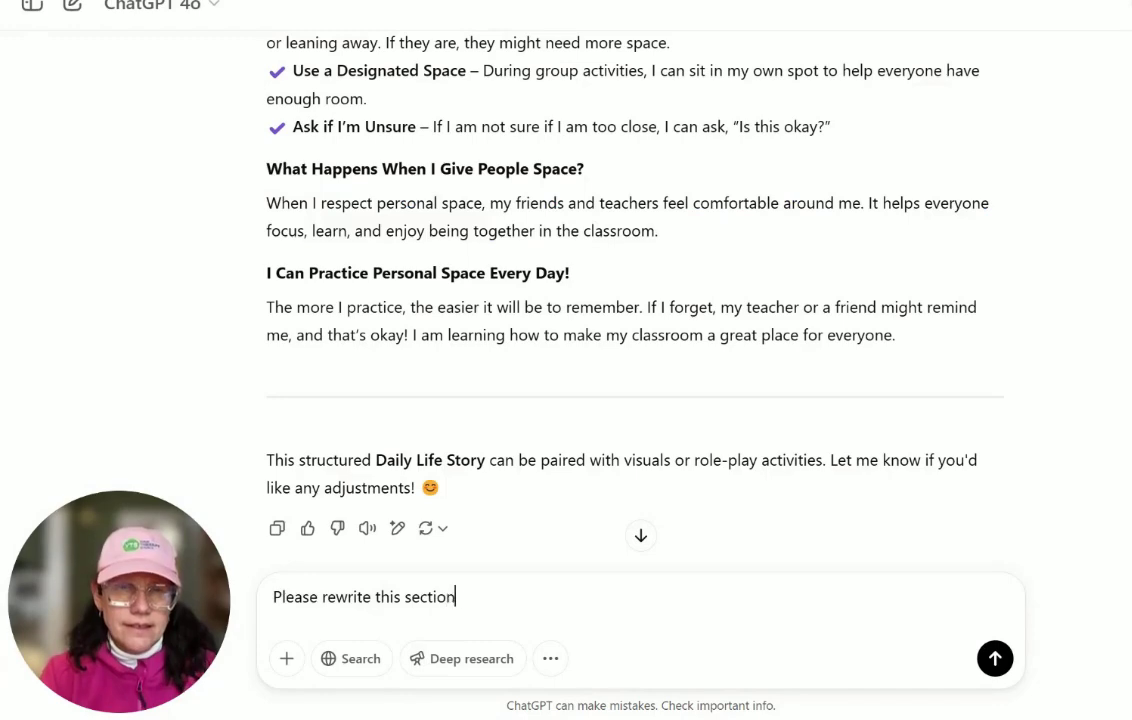
pyautogui.write(' of the story to ')
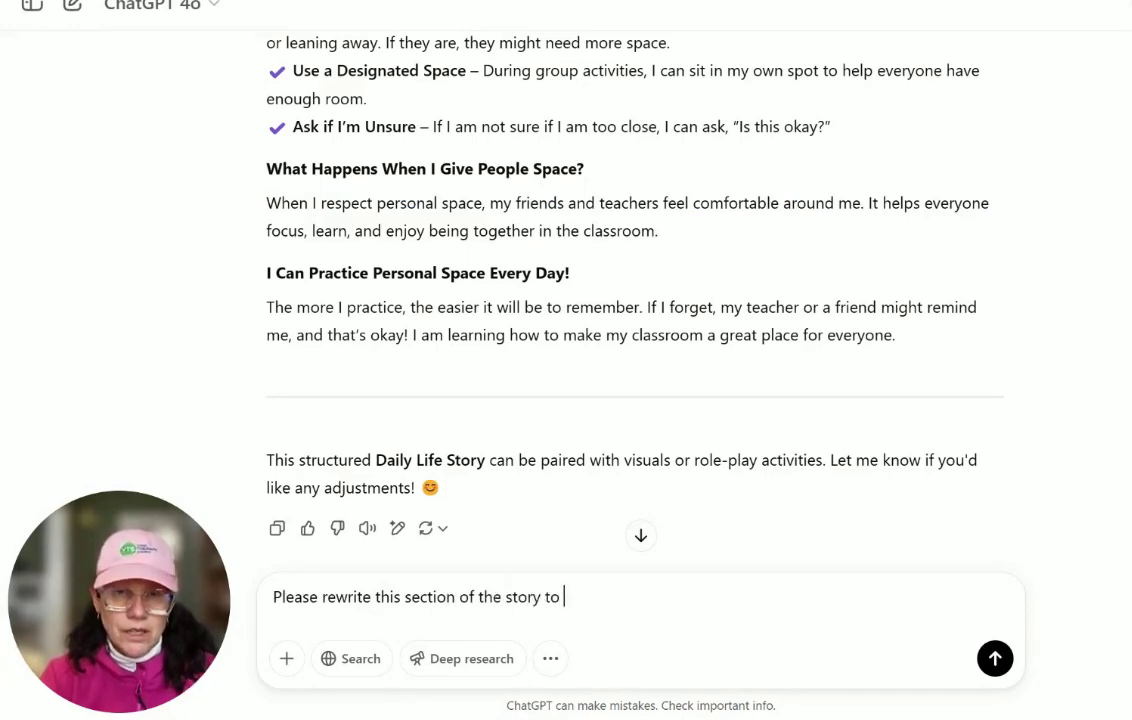
pyautogui.write('be more empo')
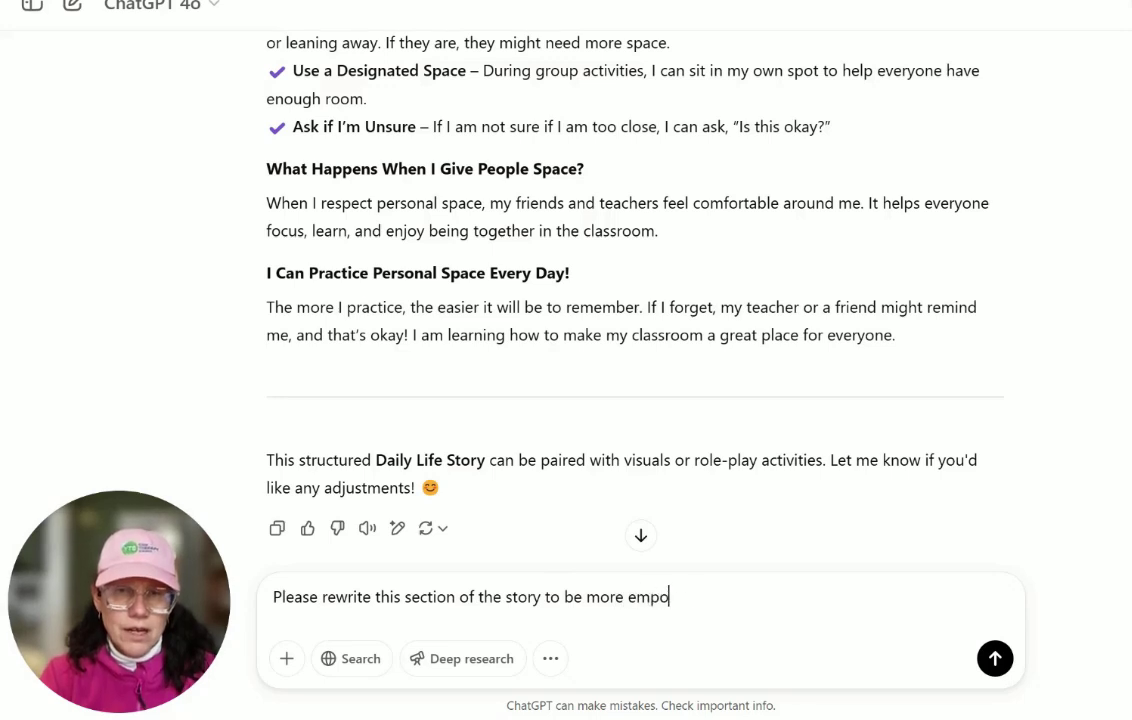
pyautogui.write('wering for the student ')
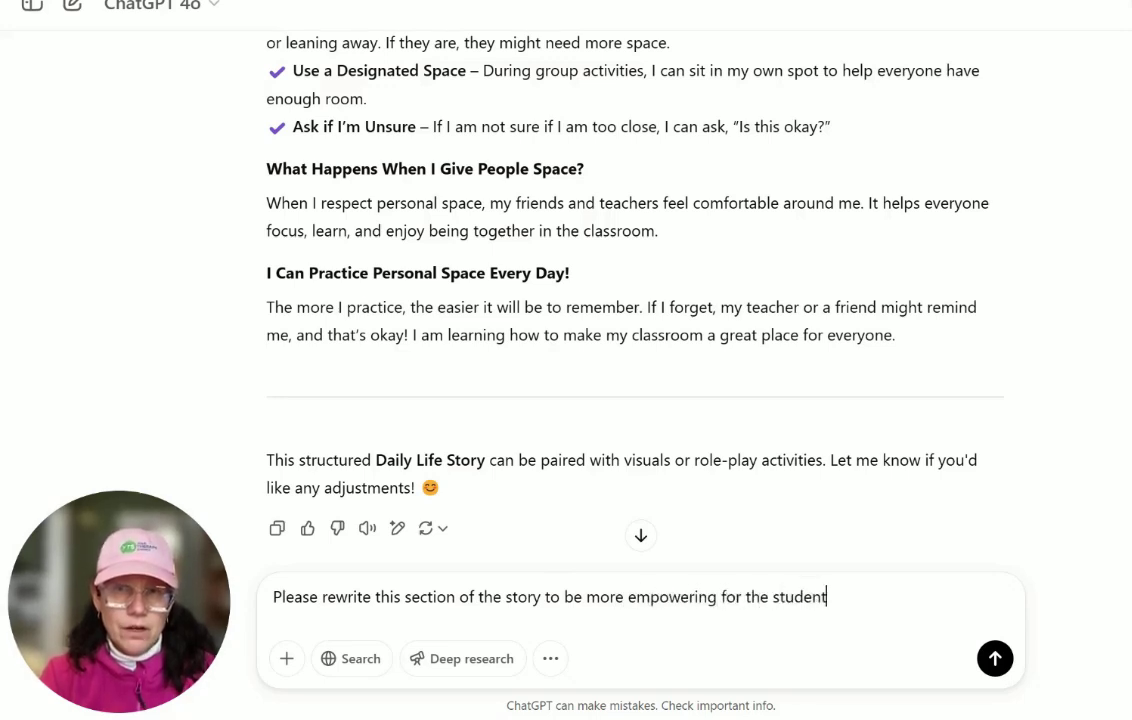
pyautogui.write('not based on t')
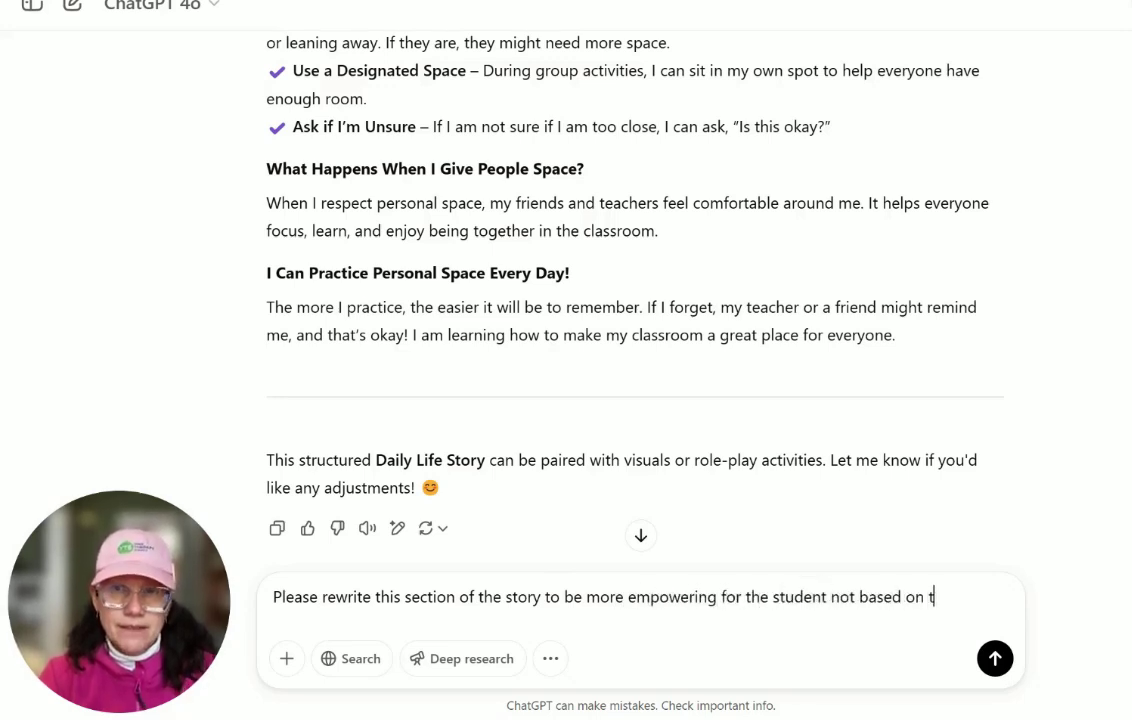
pyautogui.press('BackSpace')
pyautogui.write('other')
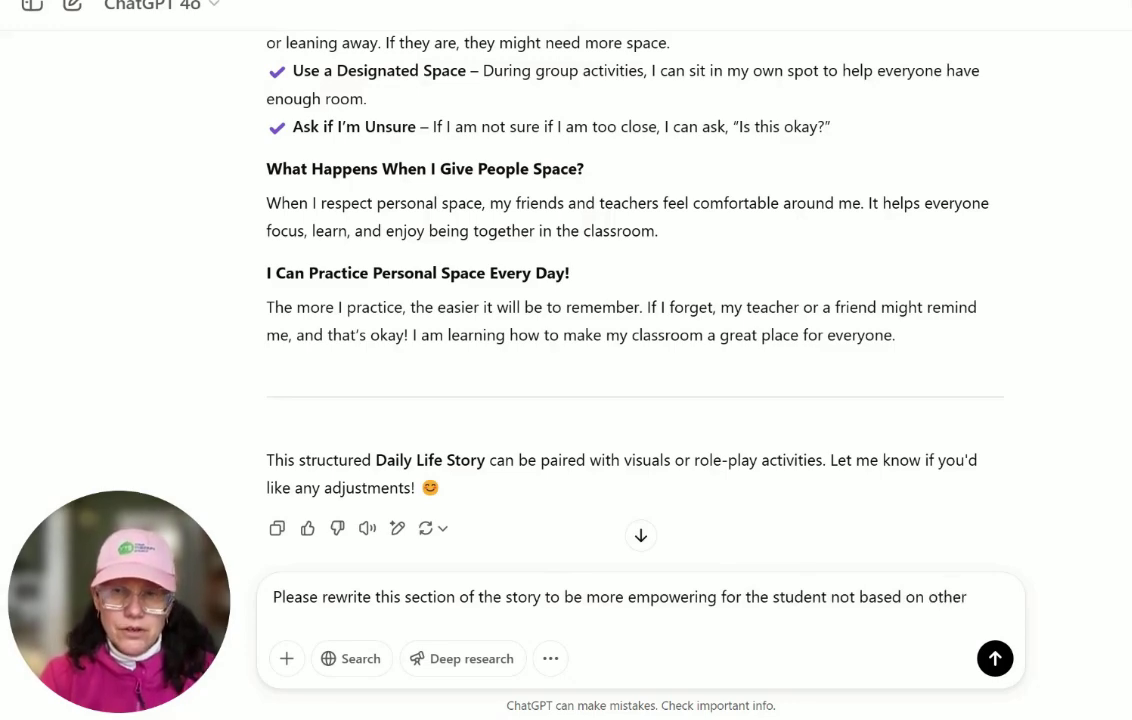
pyautogui.write("'s responsess")
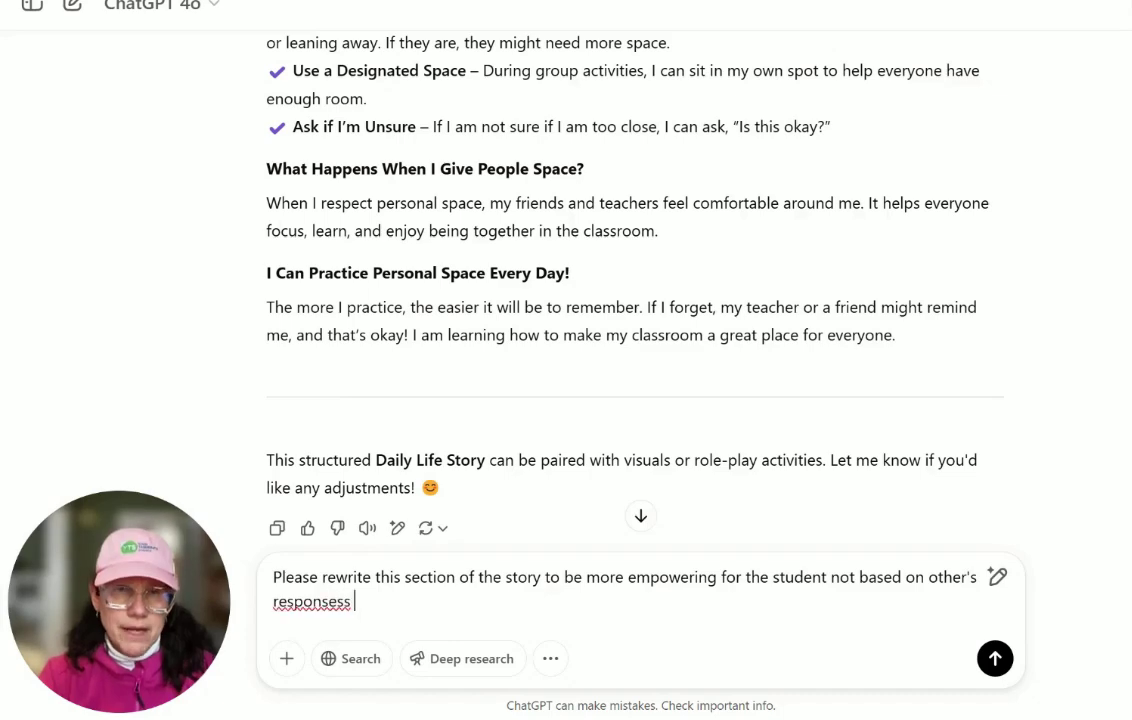
pyautogui.hotkey('ctrl', 'v')
pyautogui.press('Return')
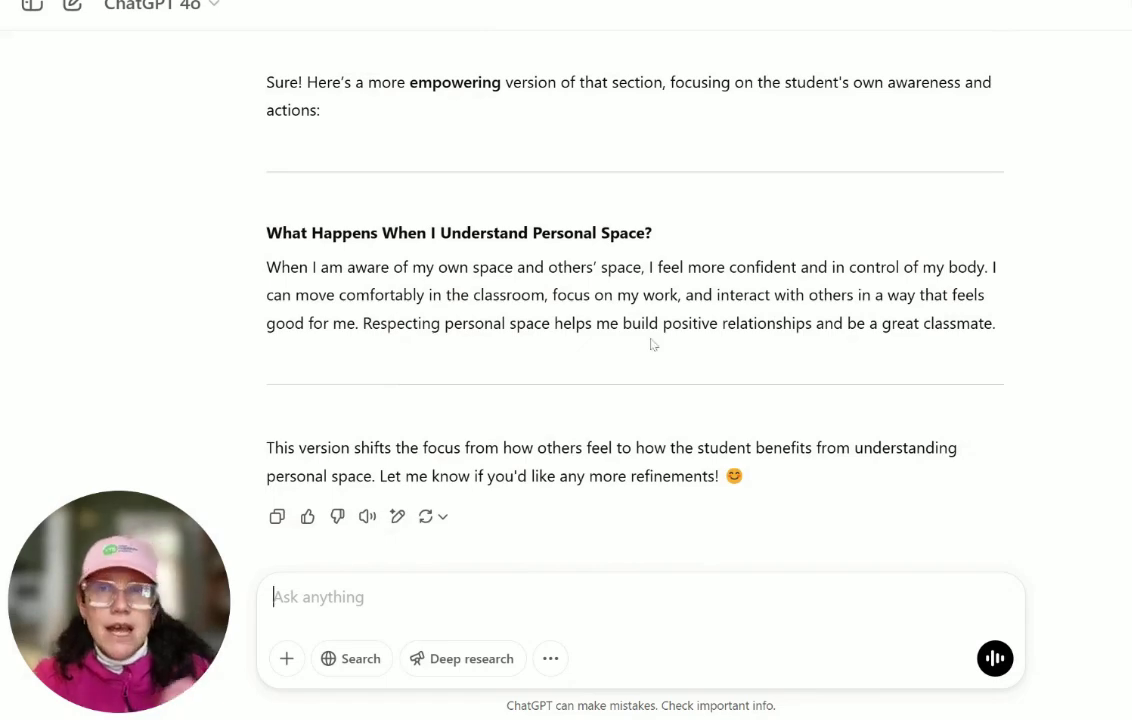
# Send 'Create an image' to illustrate the personal space story.
pyautogui.scroll(2, 652, 341)
pyautogui.scroll(5, 652, 341)
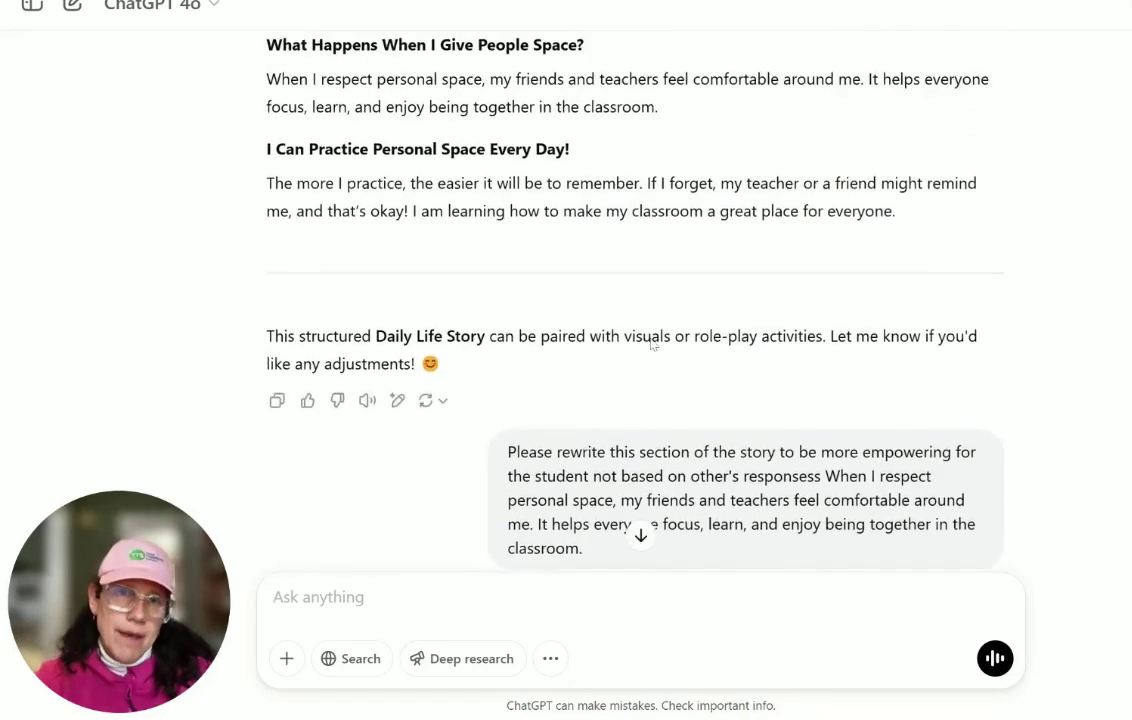
pyautogui.scroll(-6, 447, 203)
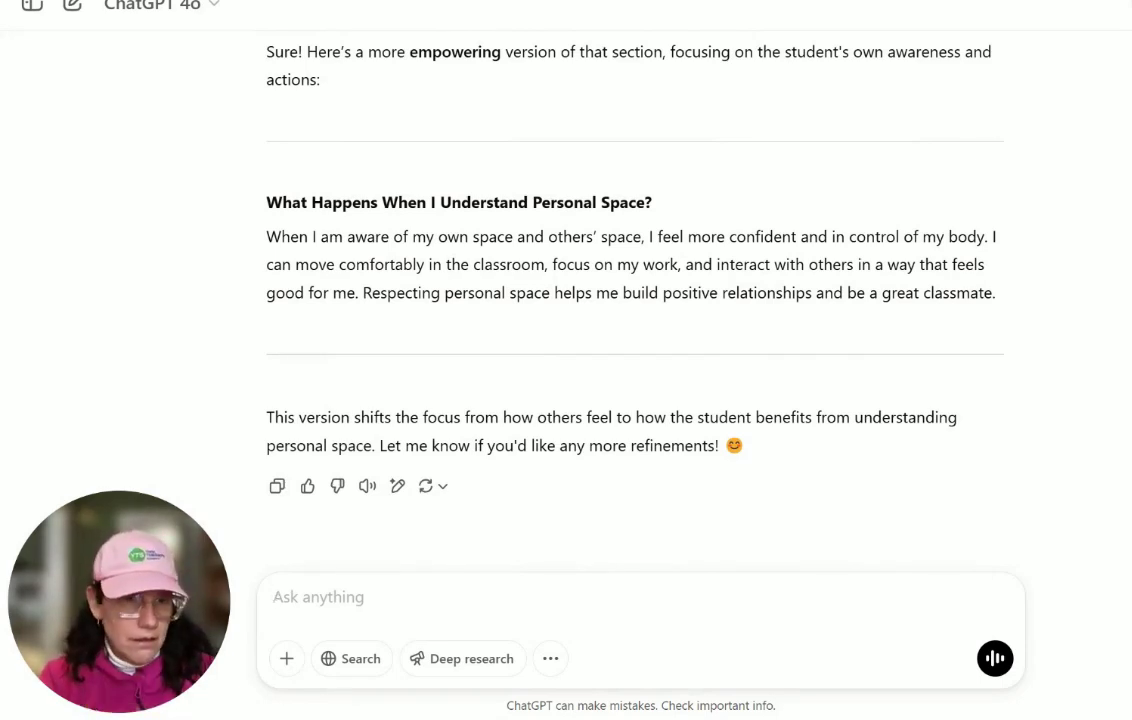
pyautogui.write('Create an image')
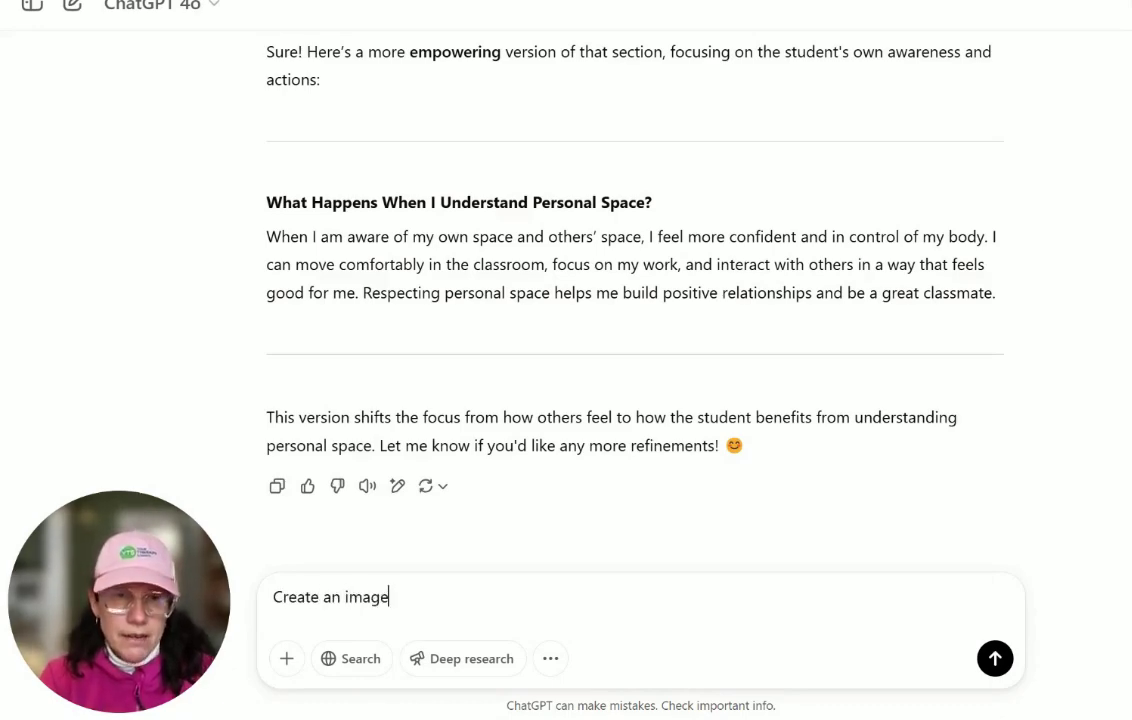
pyautogui.press('Return')
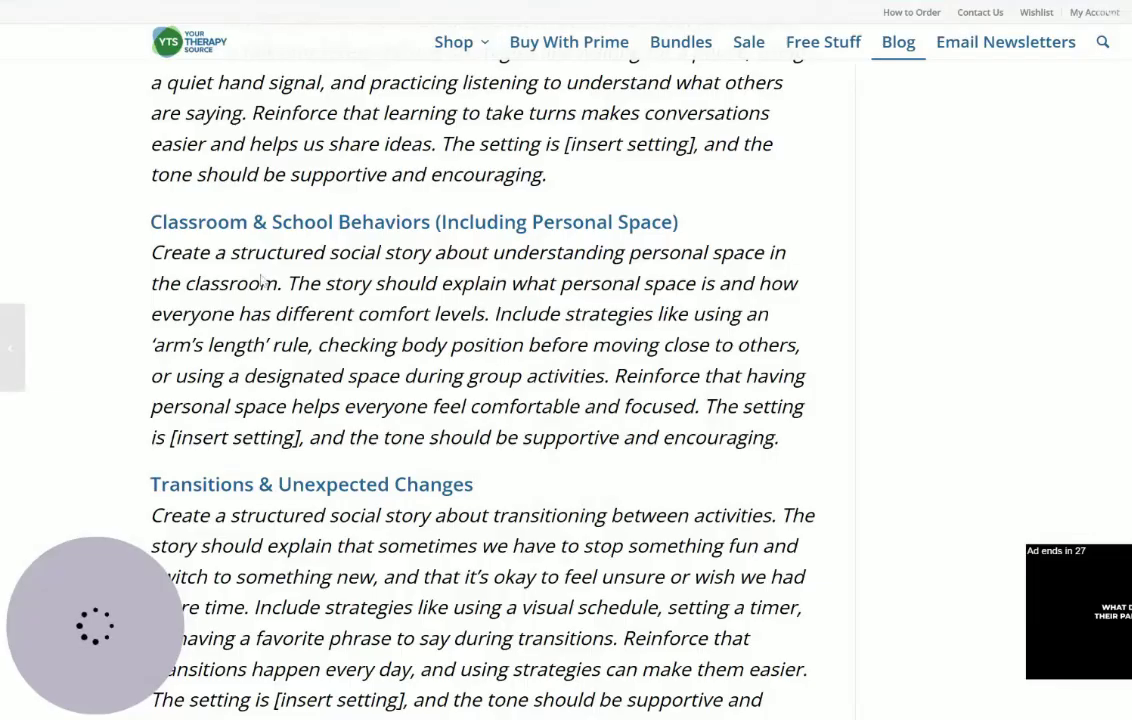
# Select and copy the Transitions & Unexpected Changes social story prompt in the blog post.
pyautogui.scroll(-3, 262, 281)
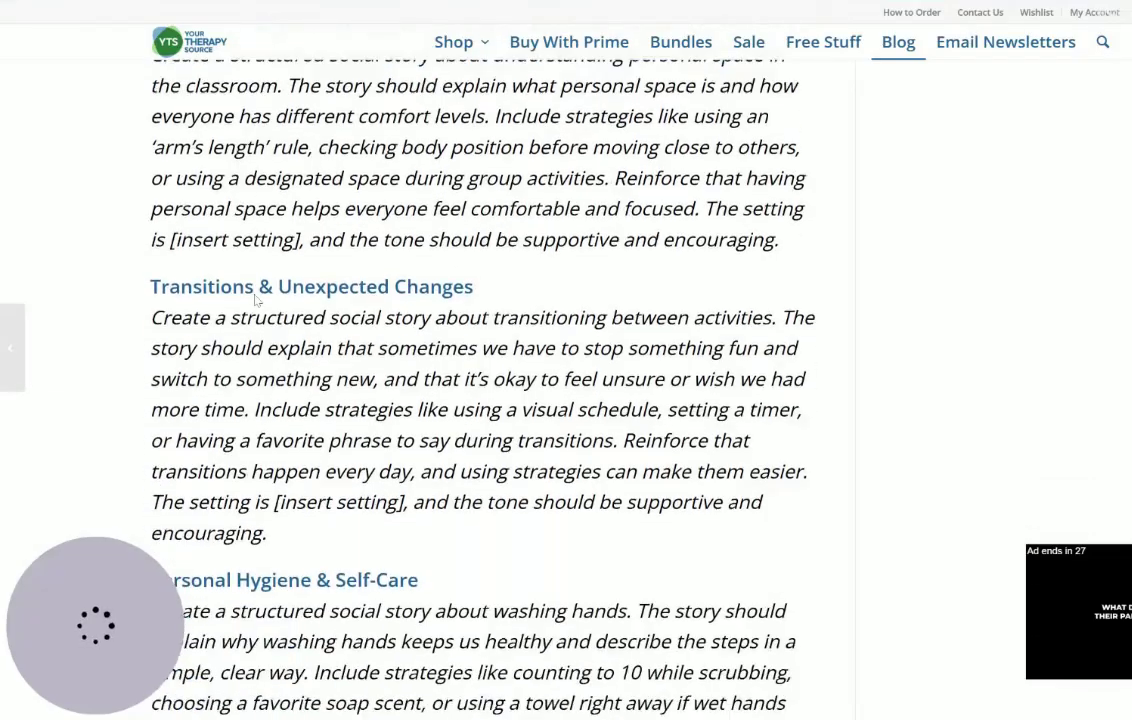
pyautogui.moveTo(274, 256); pyautogui.dragTo(331, 408)
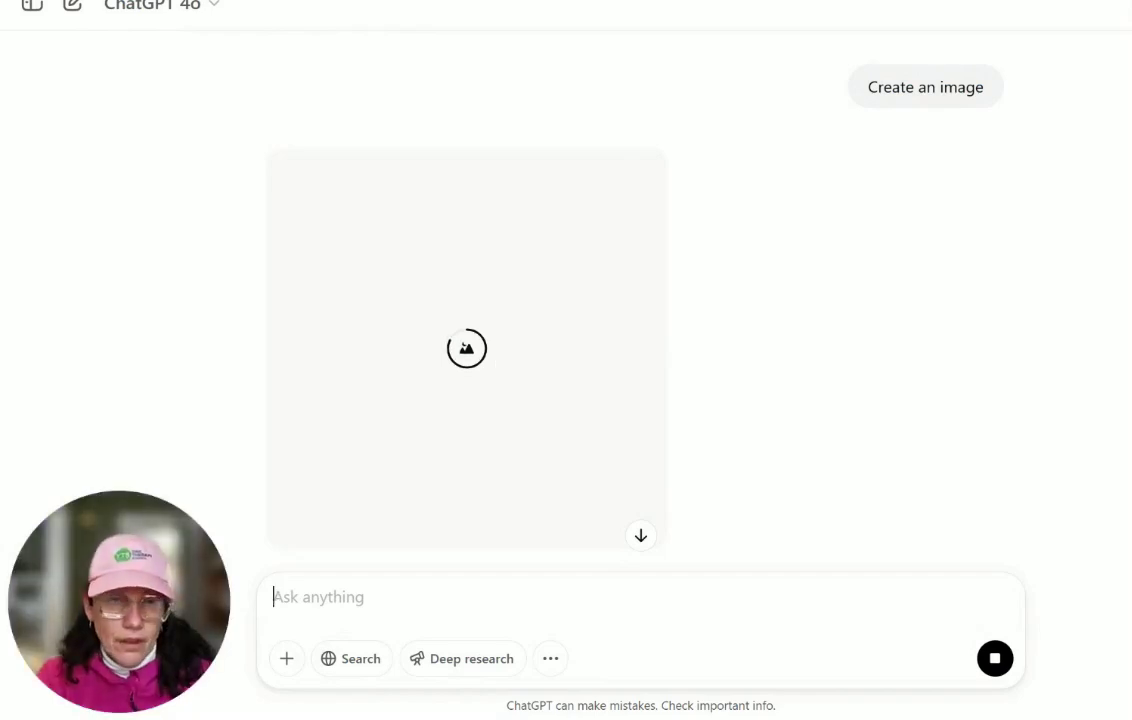
# Paste the transitions prompt, replace [insert setting] with 'high school', and send it.
pyautogui.write('Create a structured social story about transitioning between activities. The story should explain that sometimes we have to stop something fun and switch to something new, and that it’s okay to feel unsure or wish we had more time. Include strategies like using a visual schedule, setting a timer, or having a favorite phrase to say during transitions. Reinforce that transitions happen every day, and using strategies can make them easier. The setting is [insert setting], and the tone should be supportive and encouraging.')
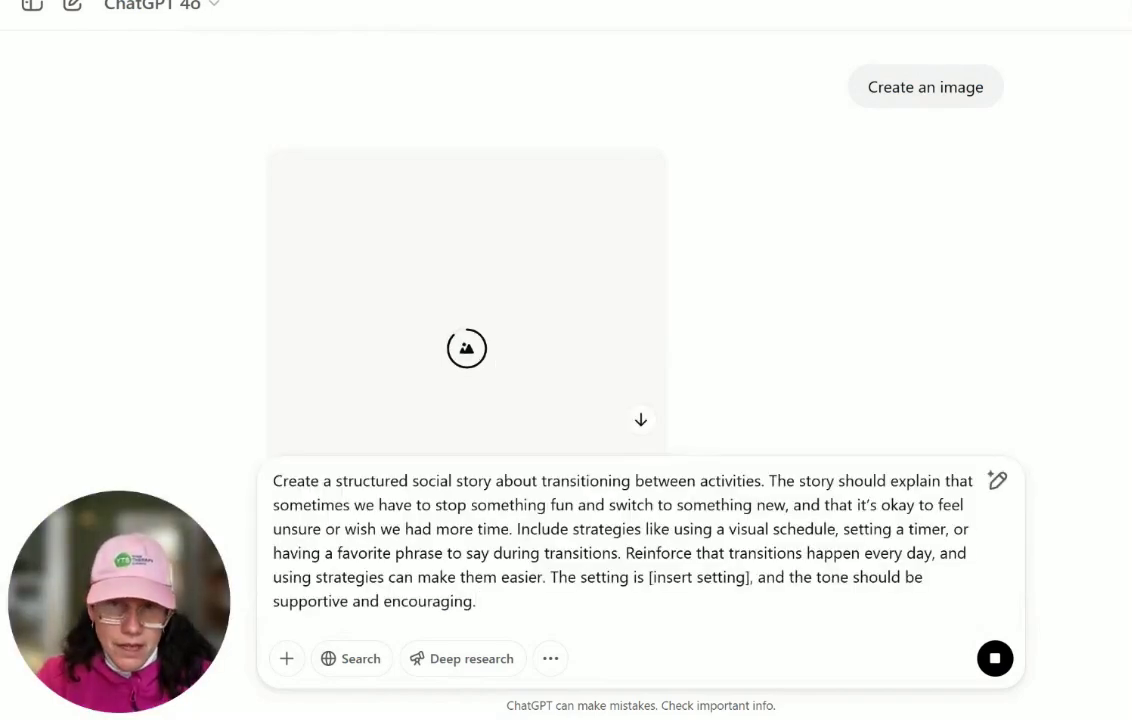
pyautogui.moveTo(653, 577); pyautogui.dragTo(746, 577)
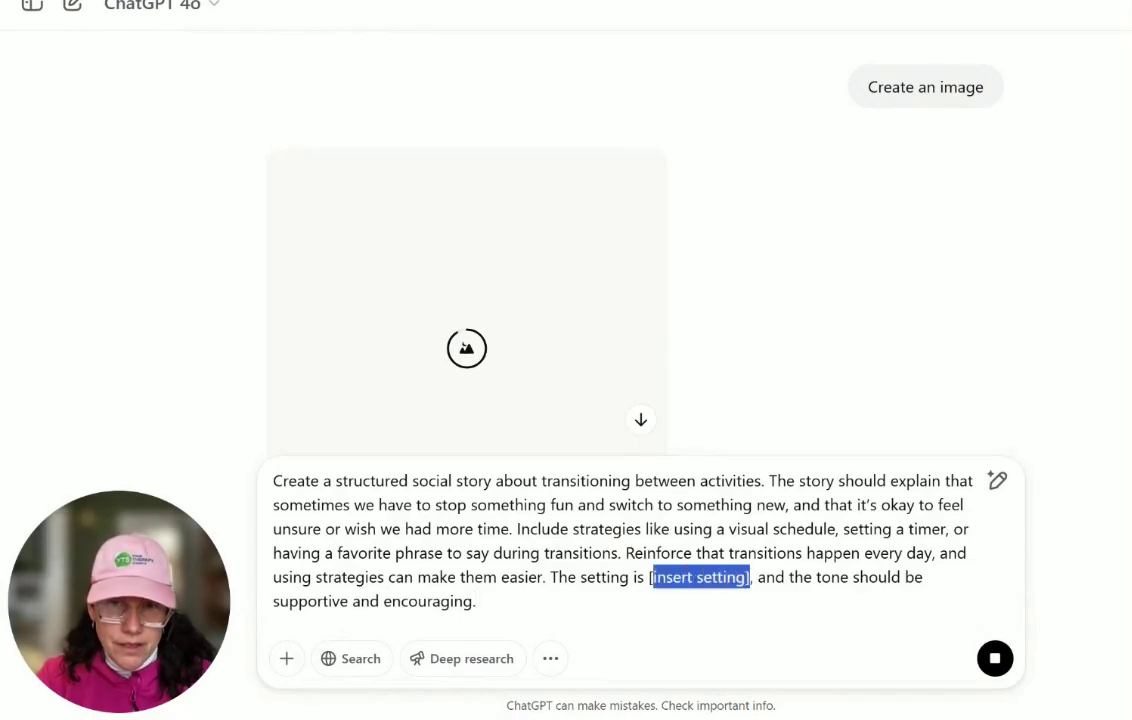
pyautogui.press('BackSpace')
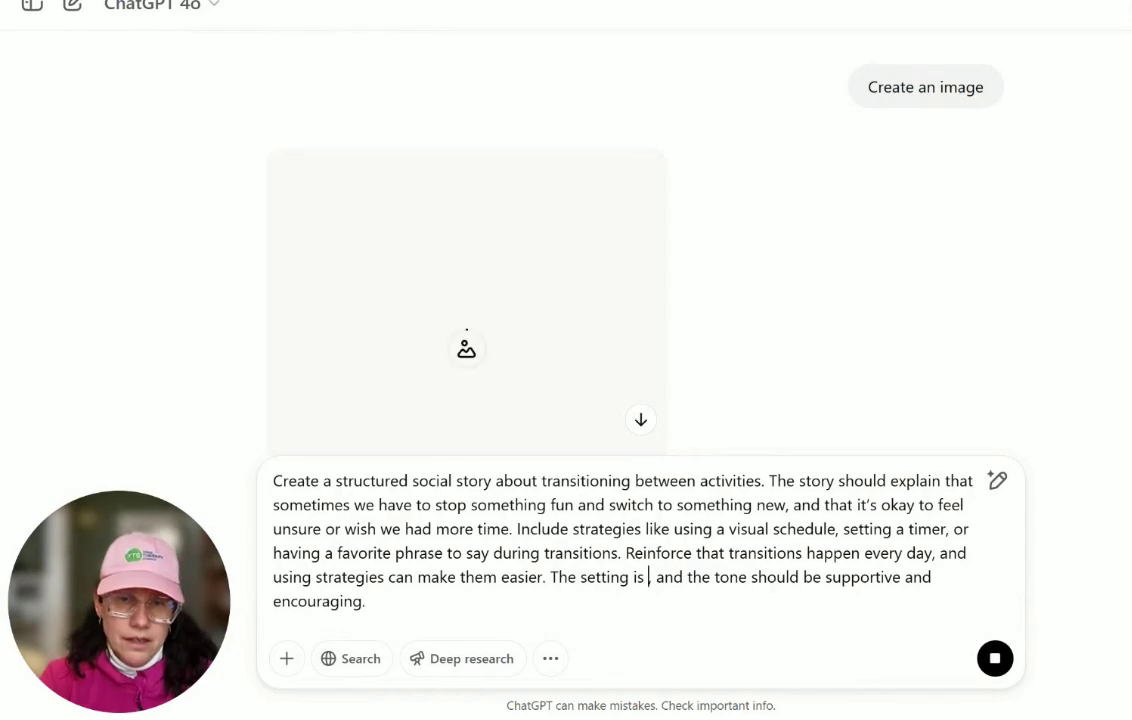
pyautogui.write('gh')
pyautogui.press('BackSpace')
pyautogui.press('BackSpace')
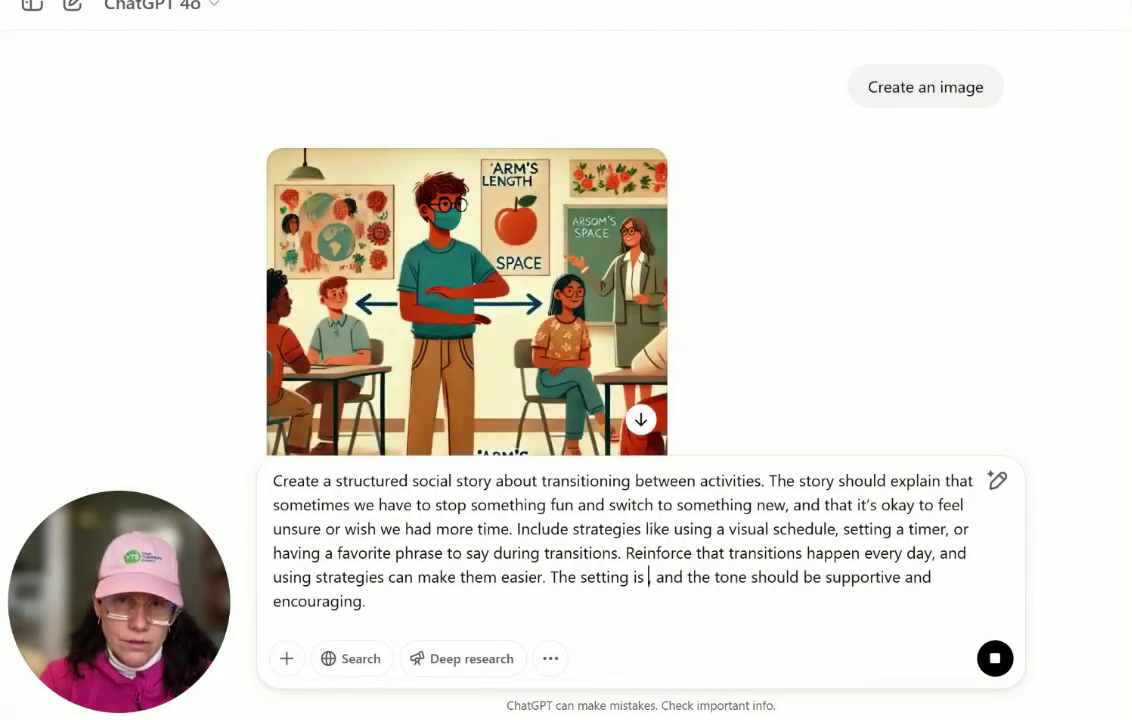
pyautogui.write('high school')
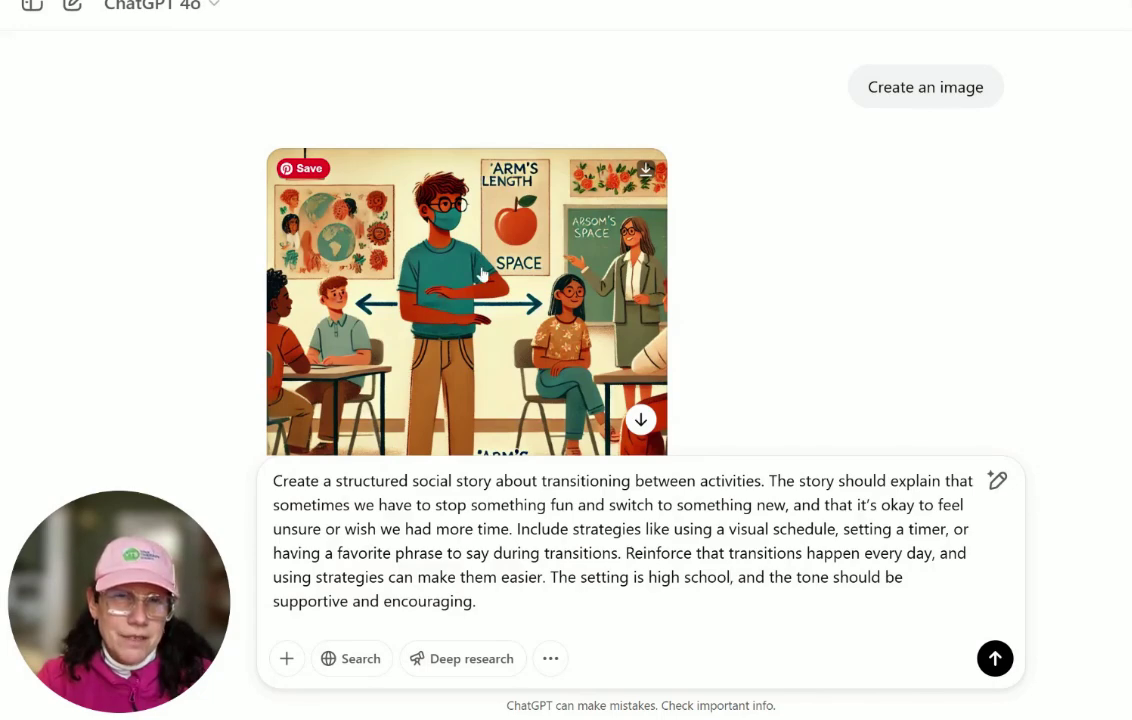
pyautogui.scroll(-3, 481, 275)
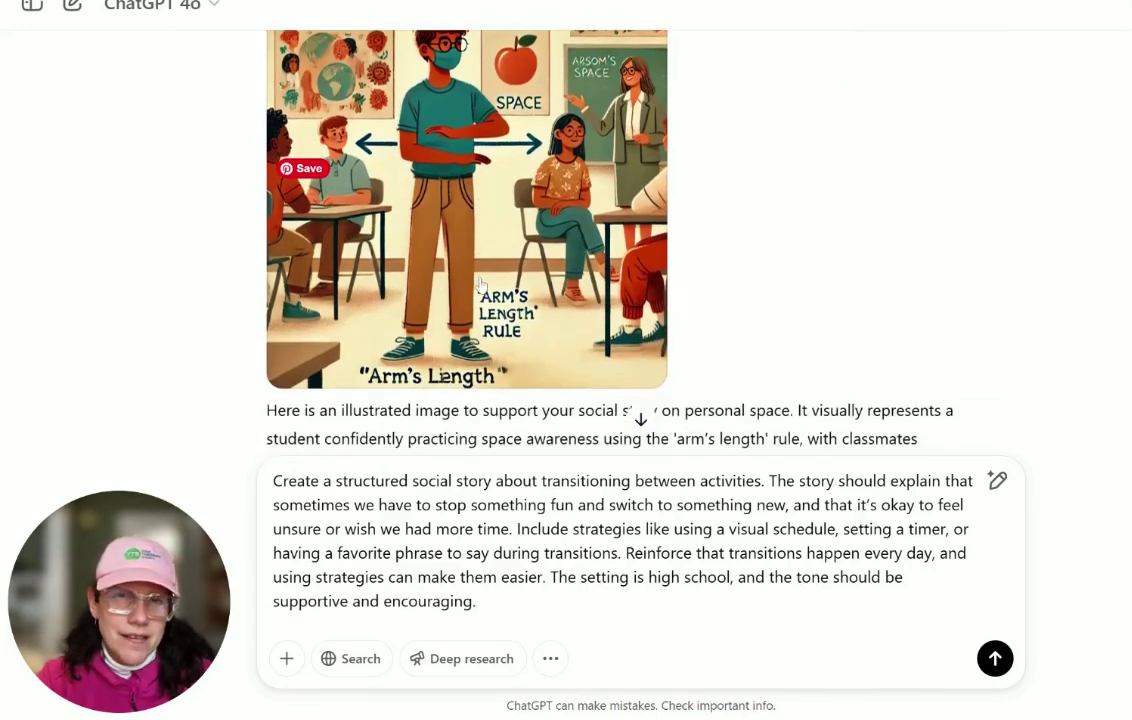
pyautogui.scroll(2, 481, 285)
pyautogui.scroll(-2, 481, 286)
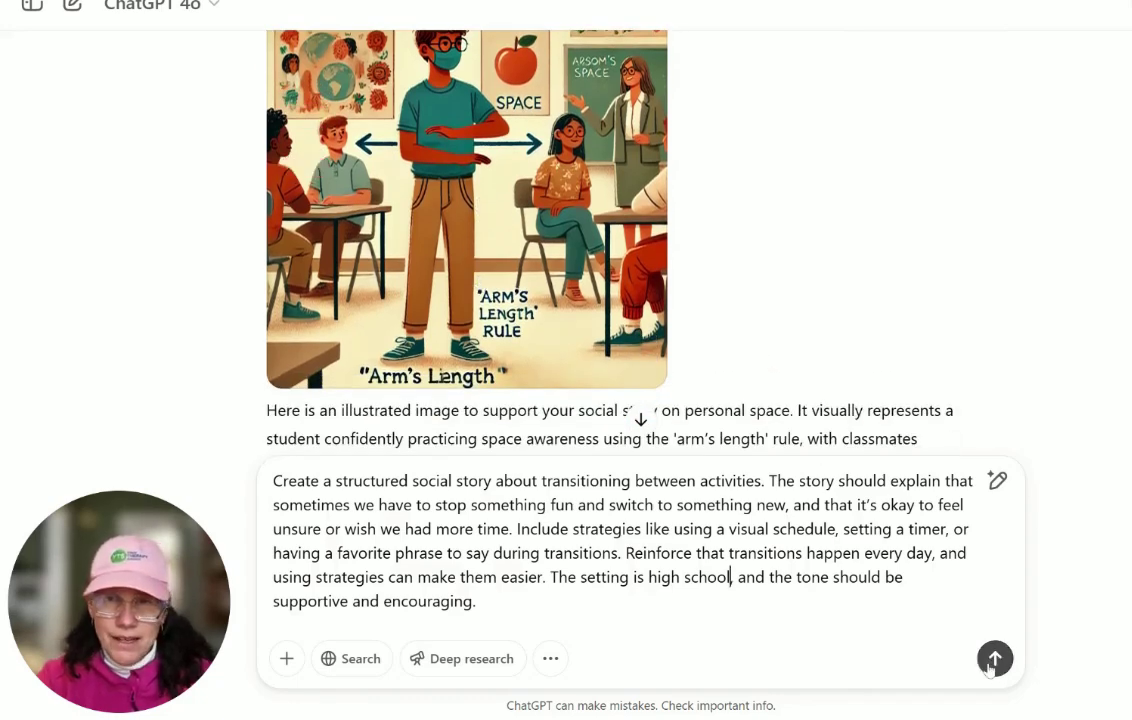
pyautogui.press('Return')
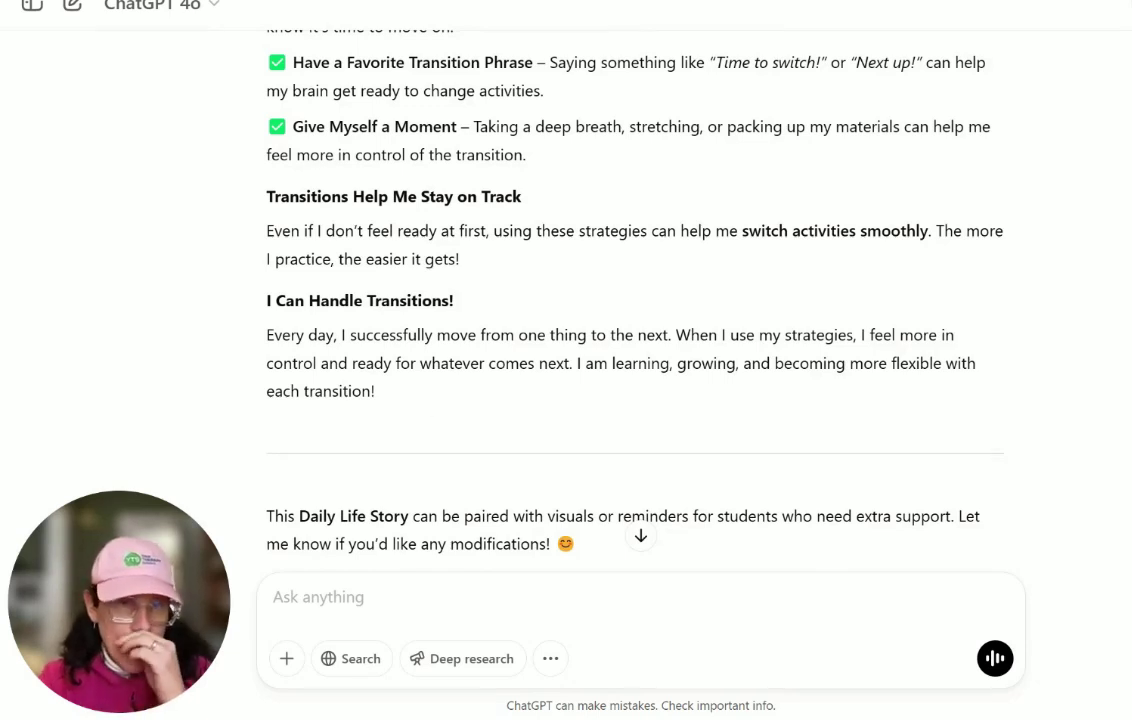
# Write praise asking to continue this story style, then paste the blog's handwashing prompt after it.
pyautogui.write('I really')
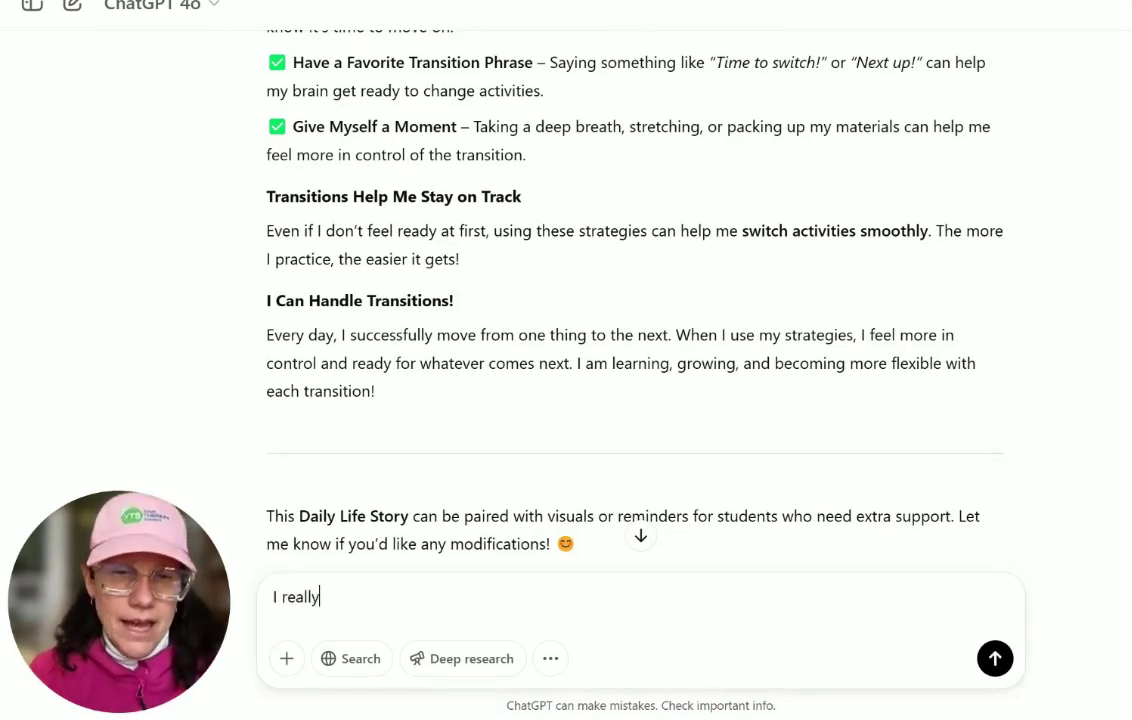
pyautogui.write(' like this one')
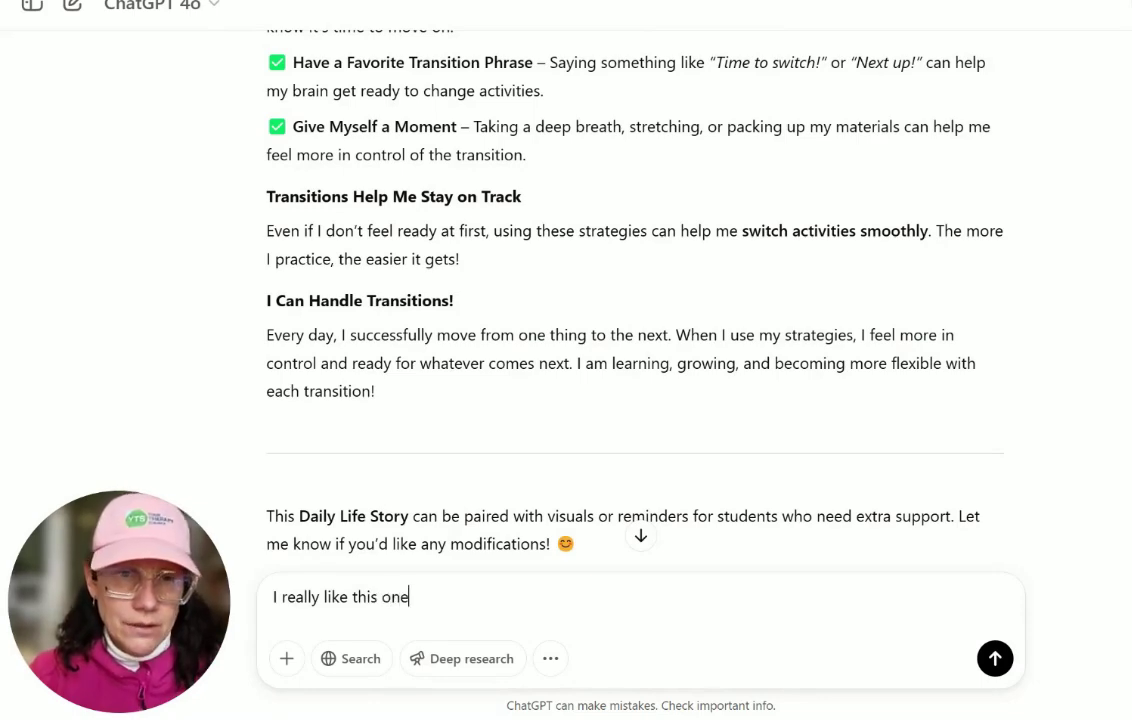
pyautogui.write(" - let's")
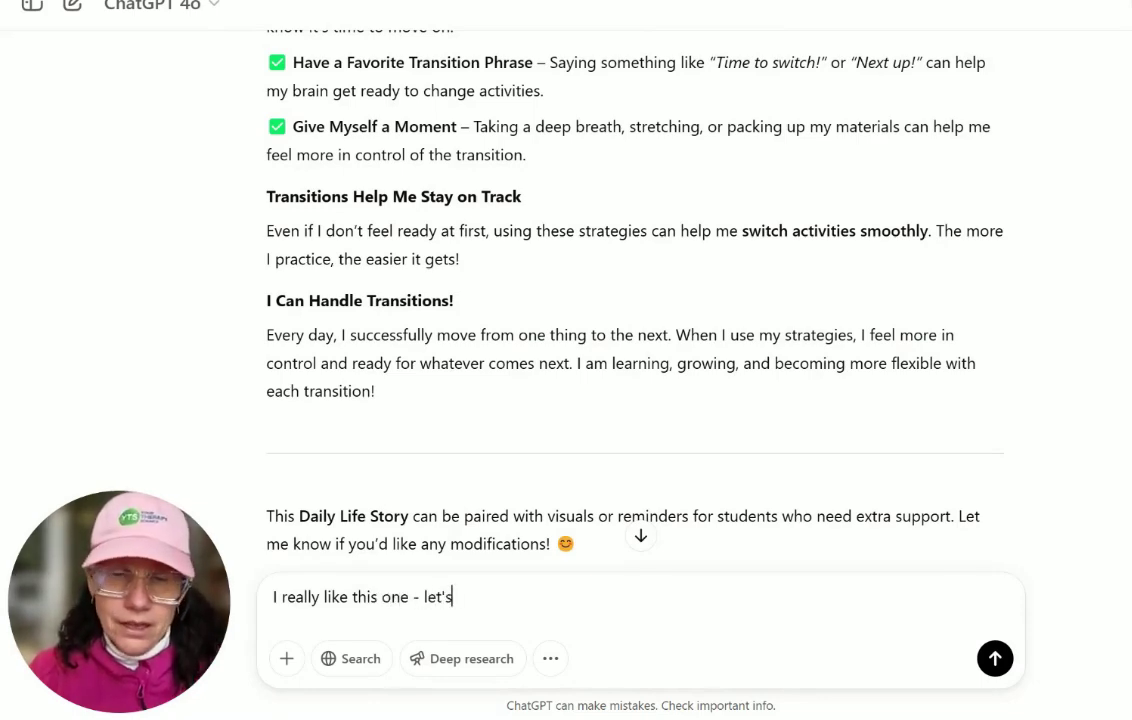
pyautogui.write(' continue this styl')
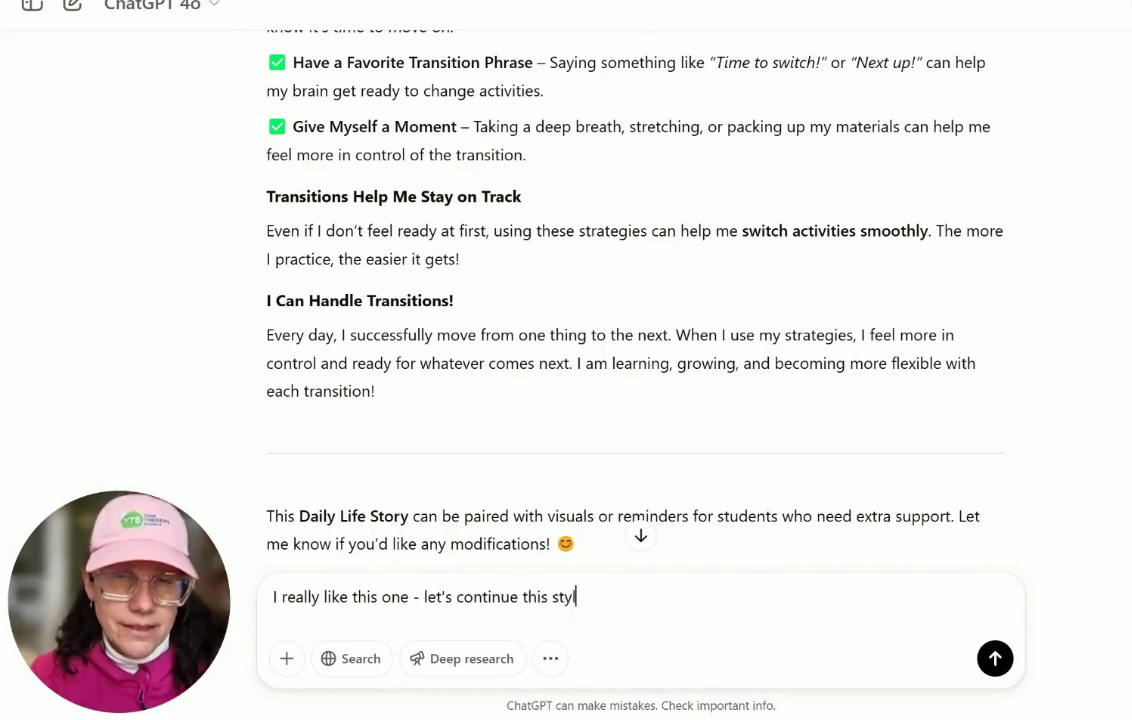
pyautogui.write('e with the next prom')
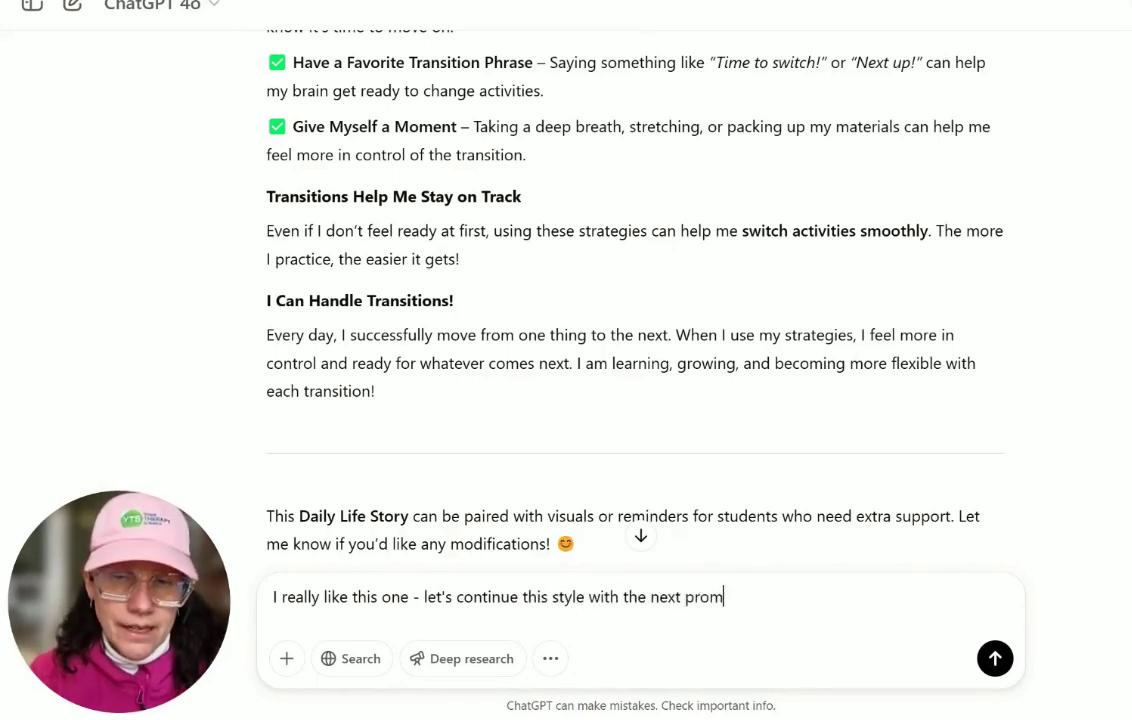
pyautogui.write('pt.  I li')
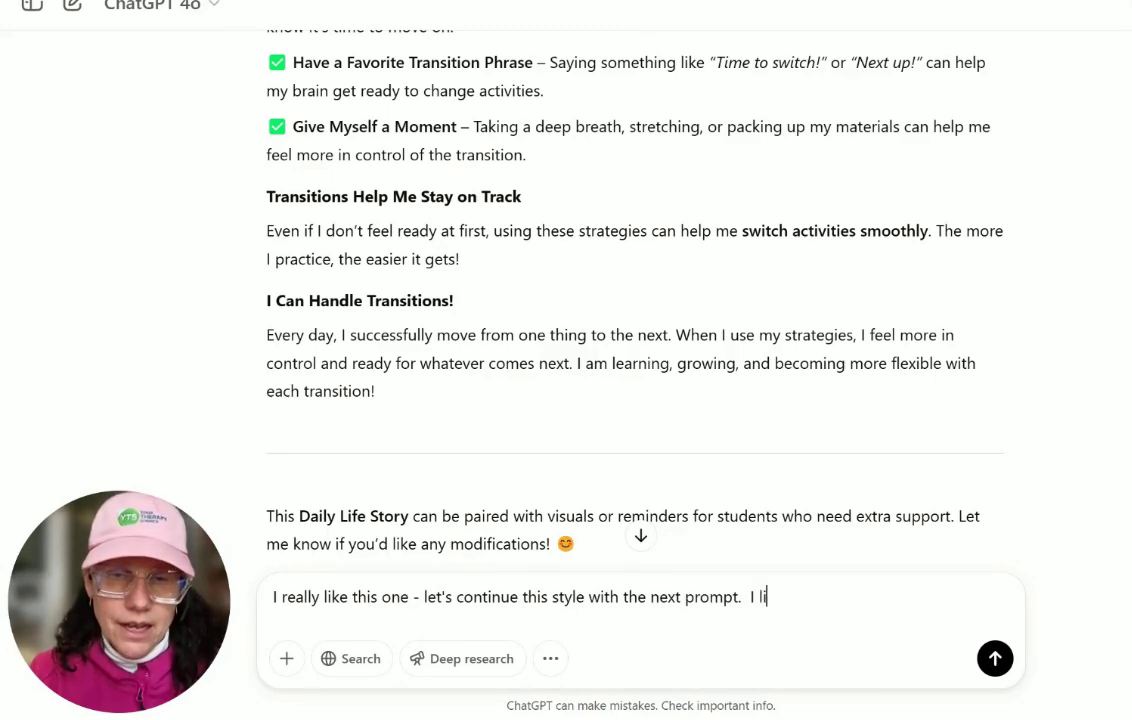
pyautogui.write('ke how empo')
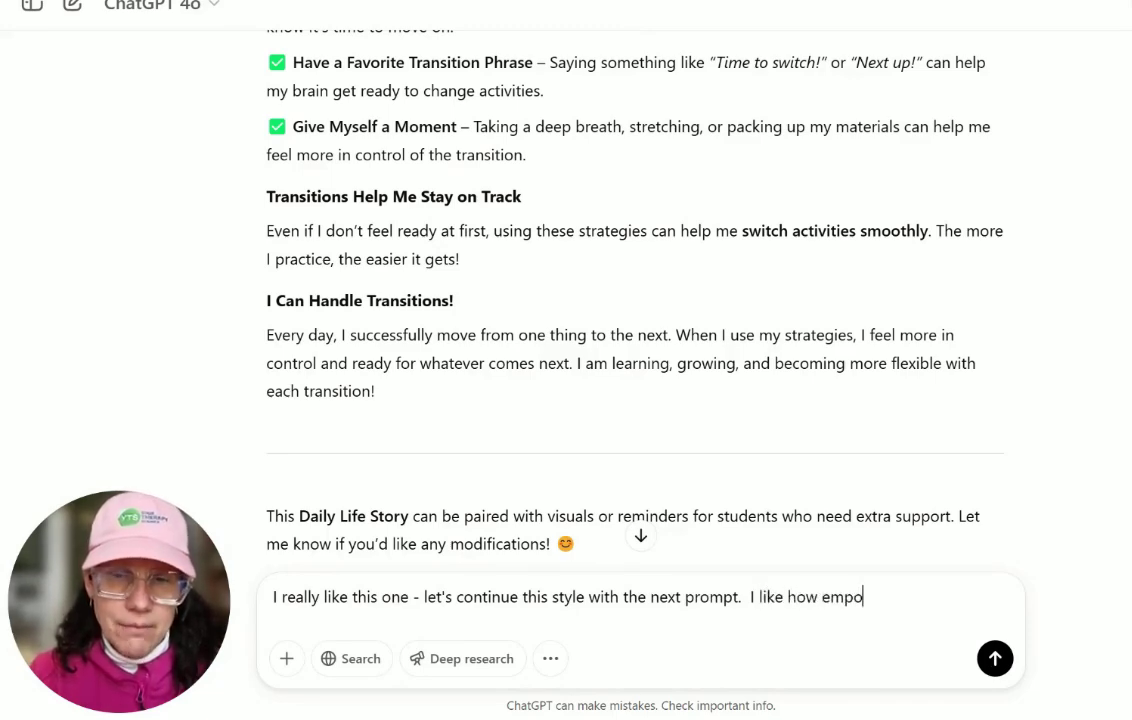
pyautogui.write('wering it is for the student')
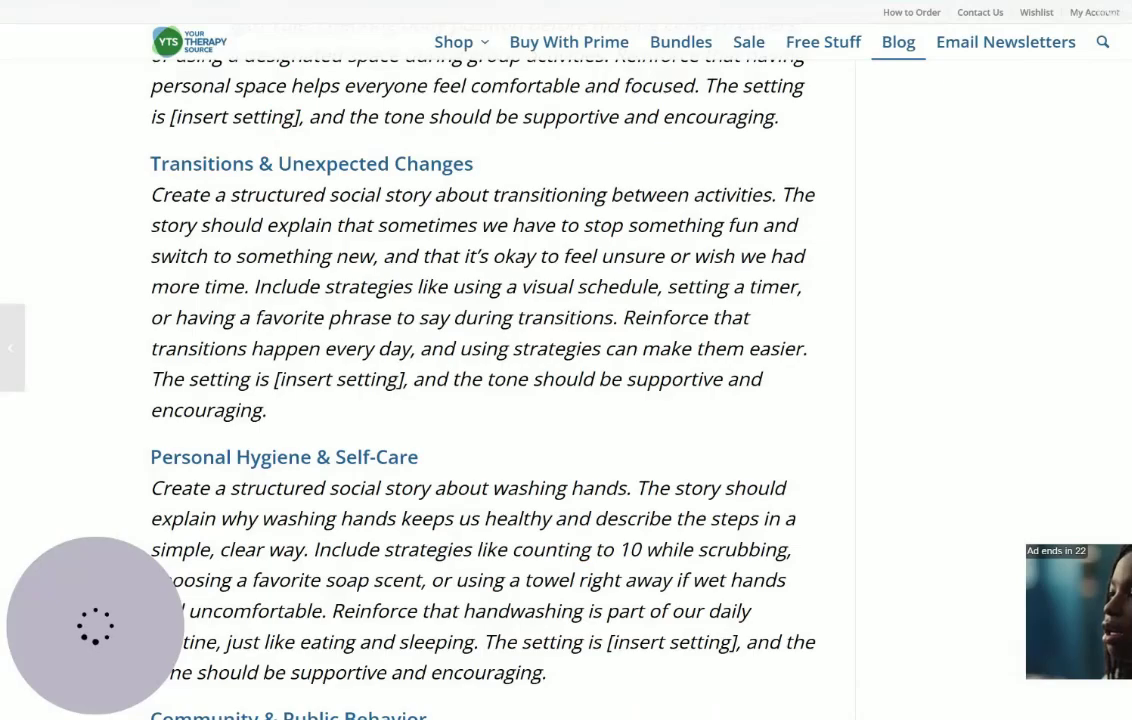
pyautogui.scroll(-4, 130, 163)
pyautogui.moveTo(151, 87); pyautogui.dragTo(590, 268)
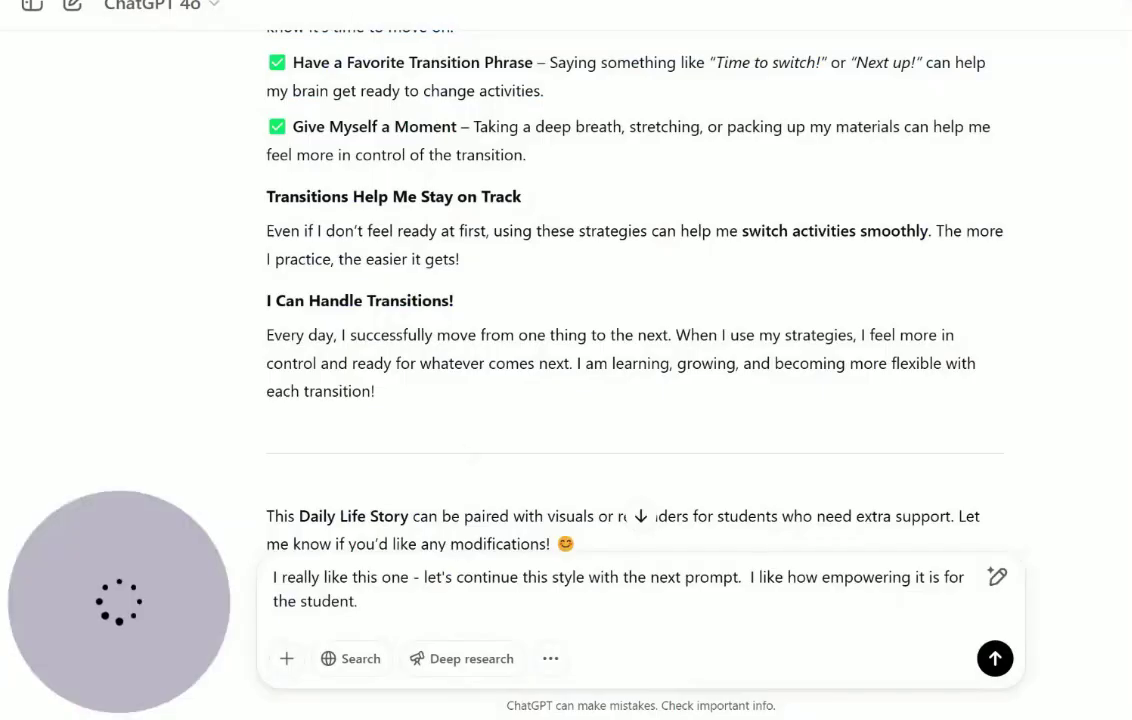
pyautogui.write('Create a structured social story about washing hands. The story should explain why washing hands keeps us healthy and describe the steps in a simple, clear way. Include strategies like counting to 10 while scrubbing, choosing a favorite soap scent, or using a towel right away if wet hands feel uncomfortable. Reinforce that handwashing is part of our daily routine, just like eating and sleeping. The setting is [insert setting], and the tone should be supportive and encouraging.')
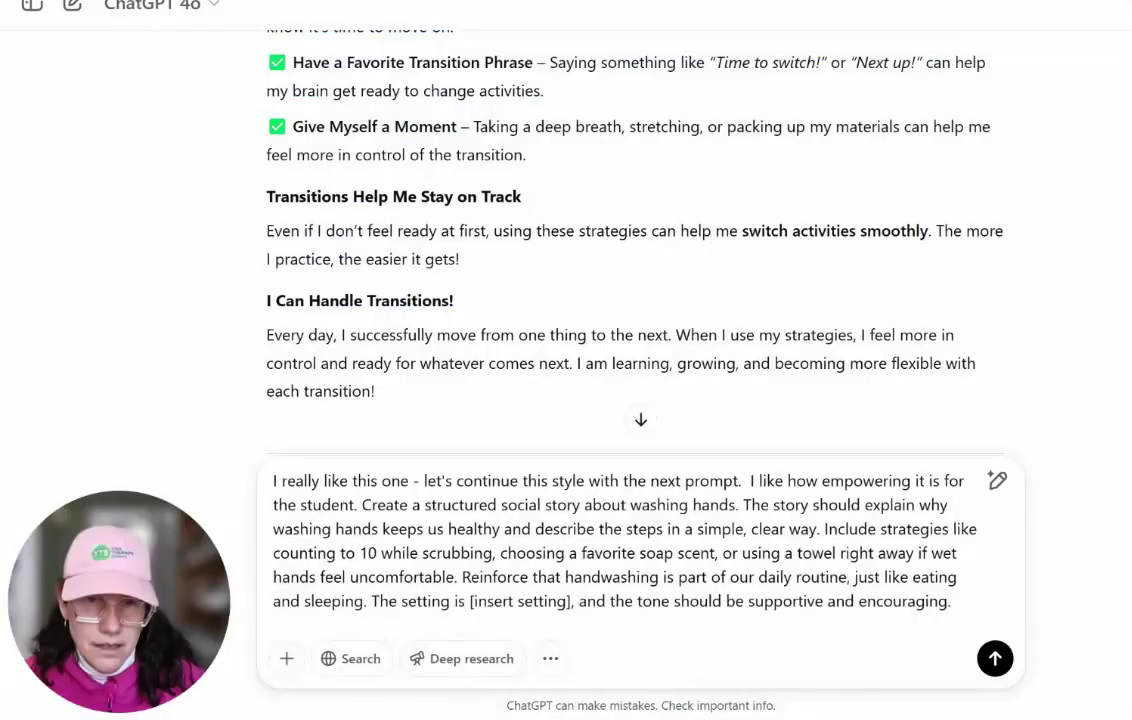
# Replace the handwashing prompt's [insert setting] with 'school' and send the request.
pyautogui.moveTo(470, 601); pyautogui.dragTo(571, 601)
pyautogui.press('BackSpace')
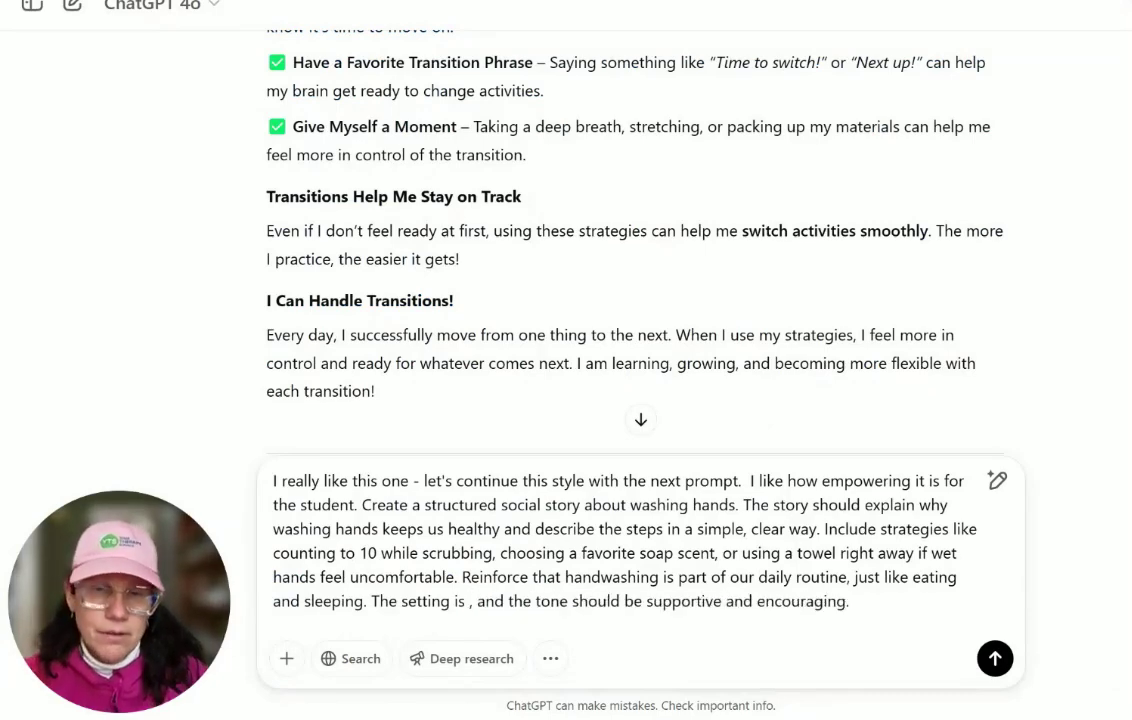
pyautogui.write('school')
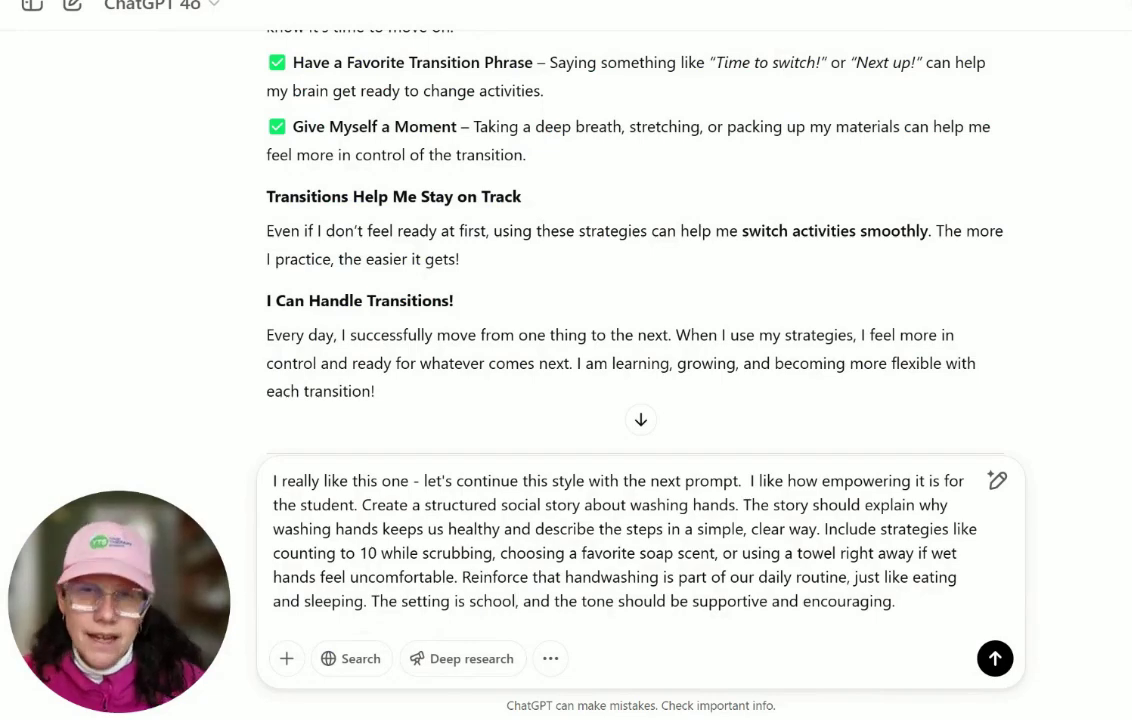
pyautogui.press('Return')
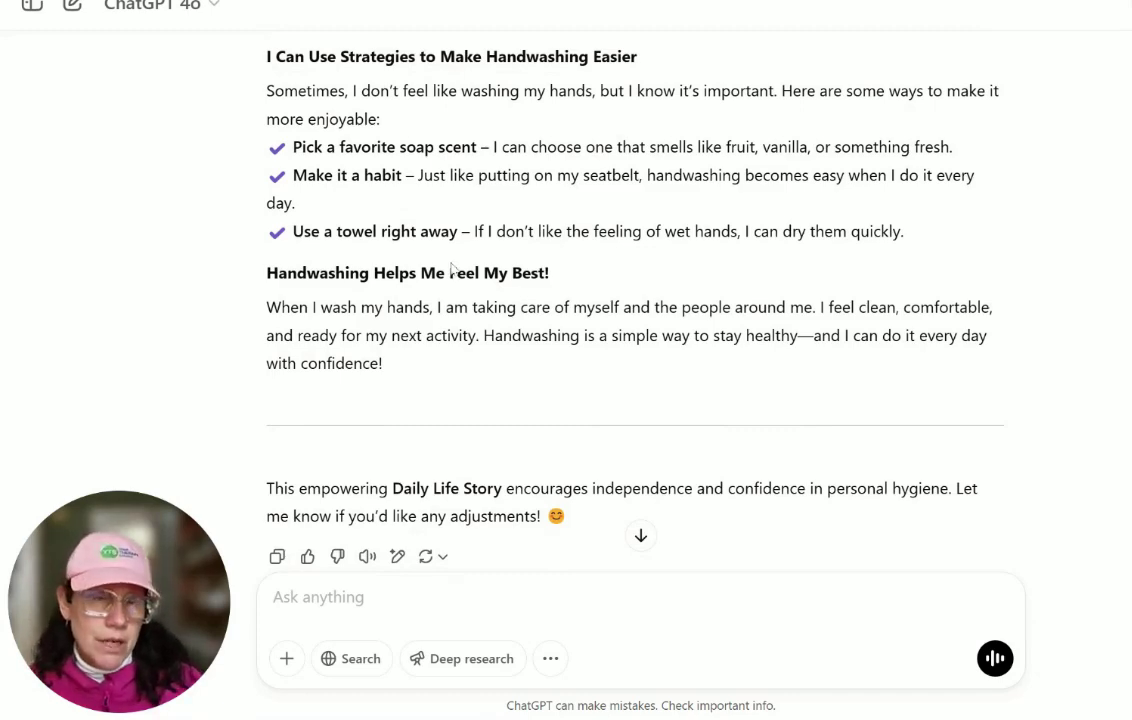
# Copy the handwashing story from its title to the end and return to the Google Docs document.
pyautogui.scroll(7, 451, 268)
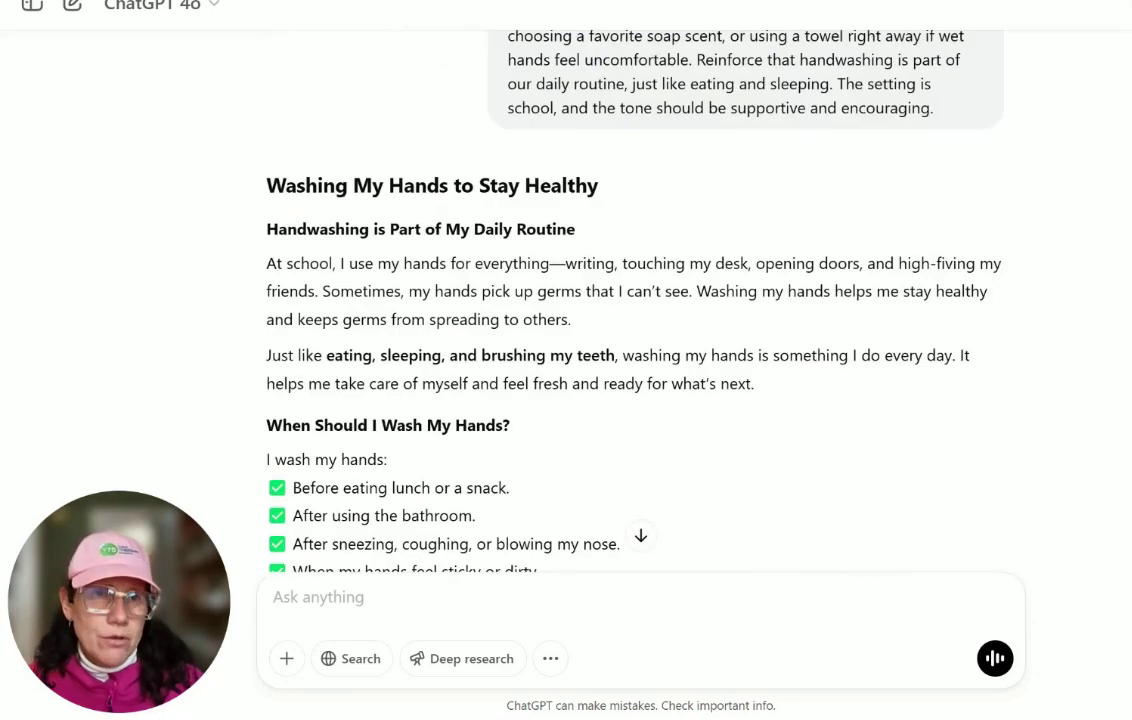
pyautogui.moveTo(266, 185)
pyautogui.mouseDown()
pyautogui.moveTo(468, 263)
pyautogui.moveTo(538, 331)
pyautogui.moveTo(397, 442)
pyautogui.moveTo(557, 307)
pyautogui.moveTo(561, 363)
pyautogui.mouseUp()
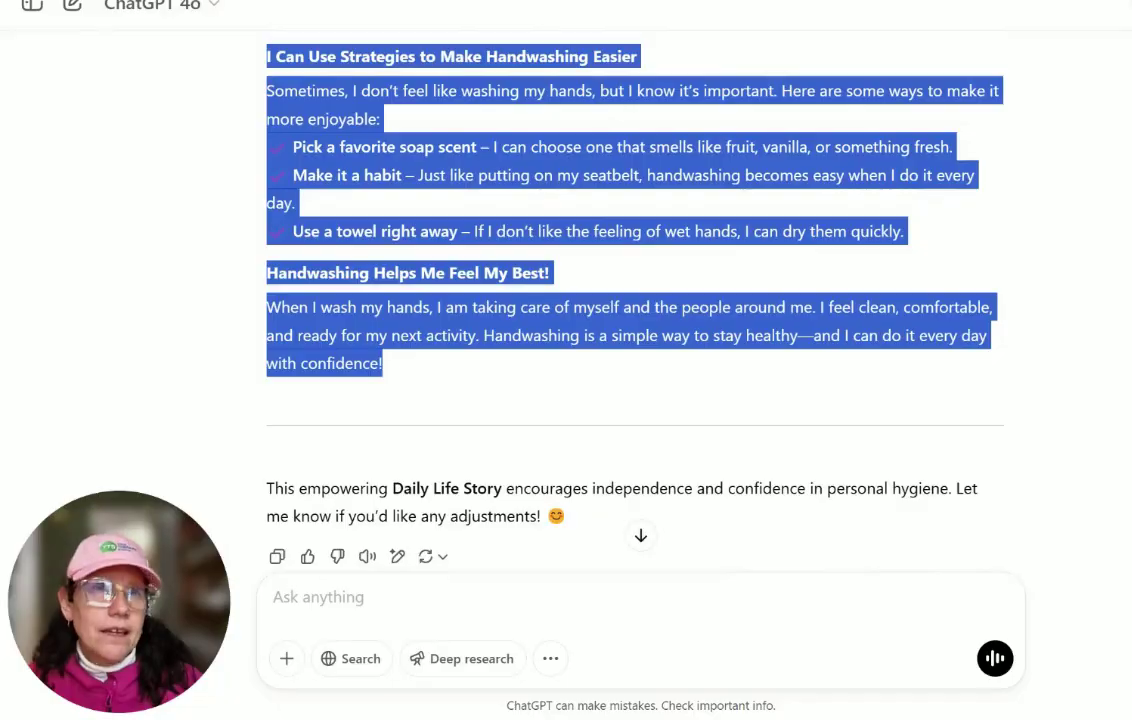
pyautogui.hotkey('alt', 'Tab')
pyautogui.scroll(-5, 603, 370)
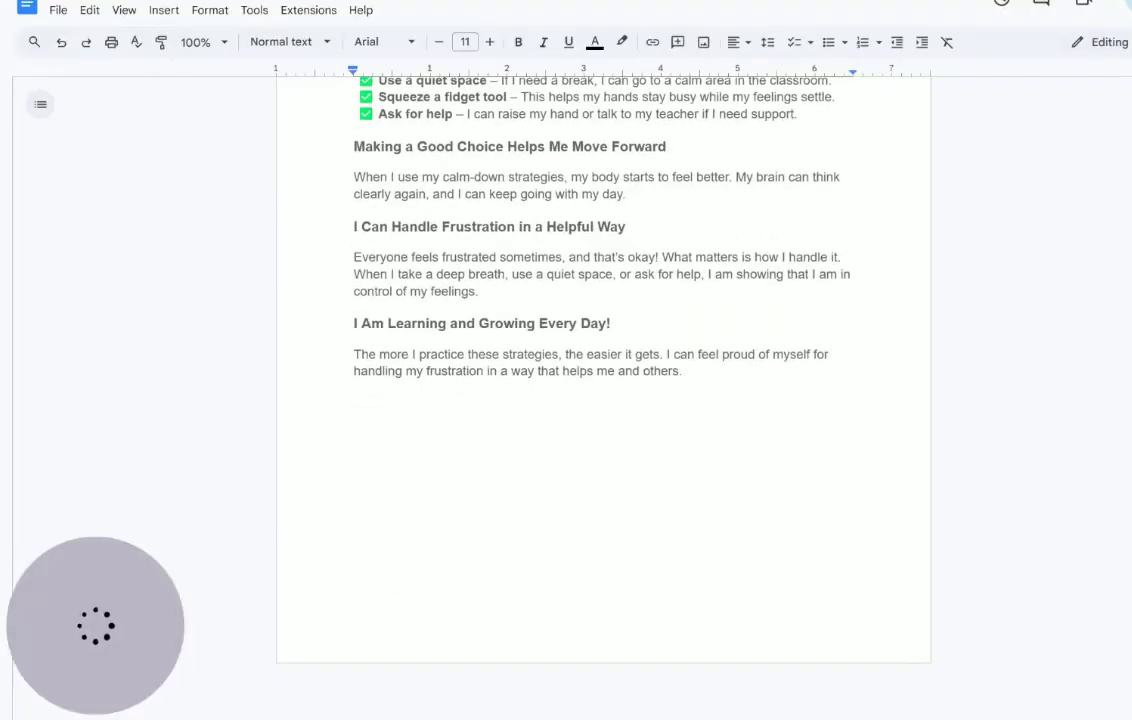
# Paste the handwashing story at the document's end and delete 'paper towel or' from the drying step.
pyautogui.click(682, 371)
pyautogui.press('Return')
pyautogui.hotkey('ctrl', 'v')
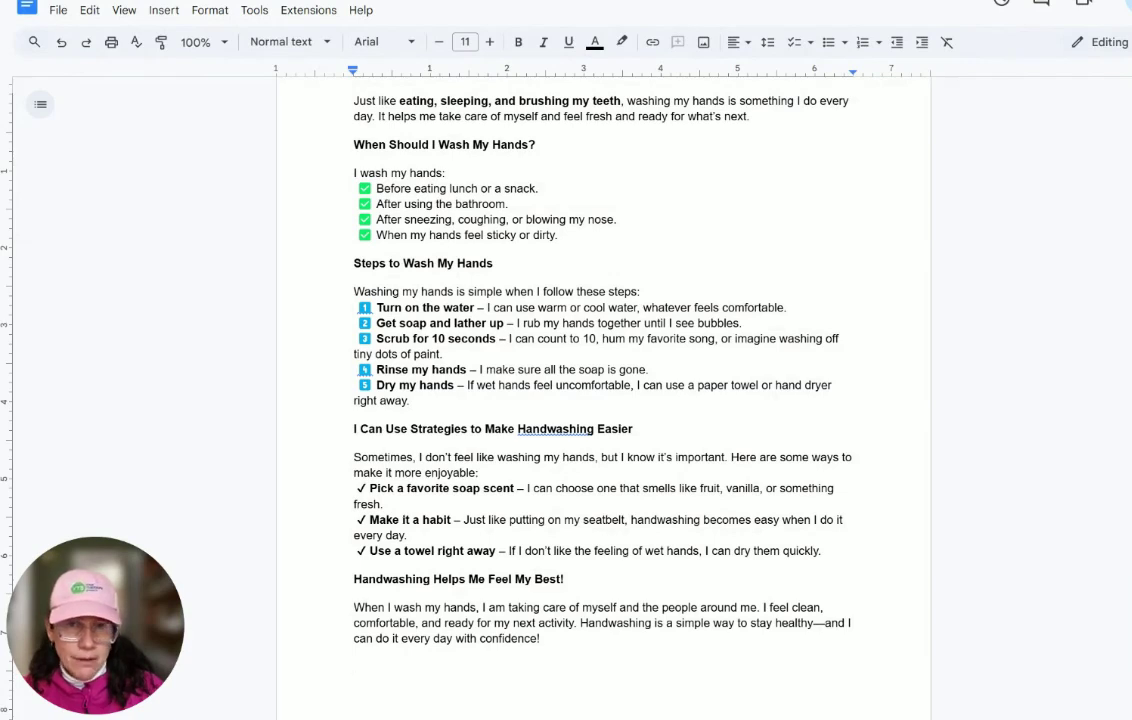
pyautogui.moveTo(697, 385); pyautogui.dragTo(770, 385)
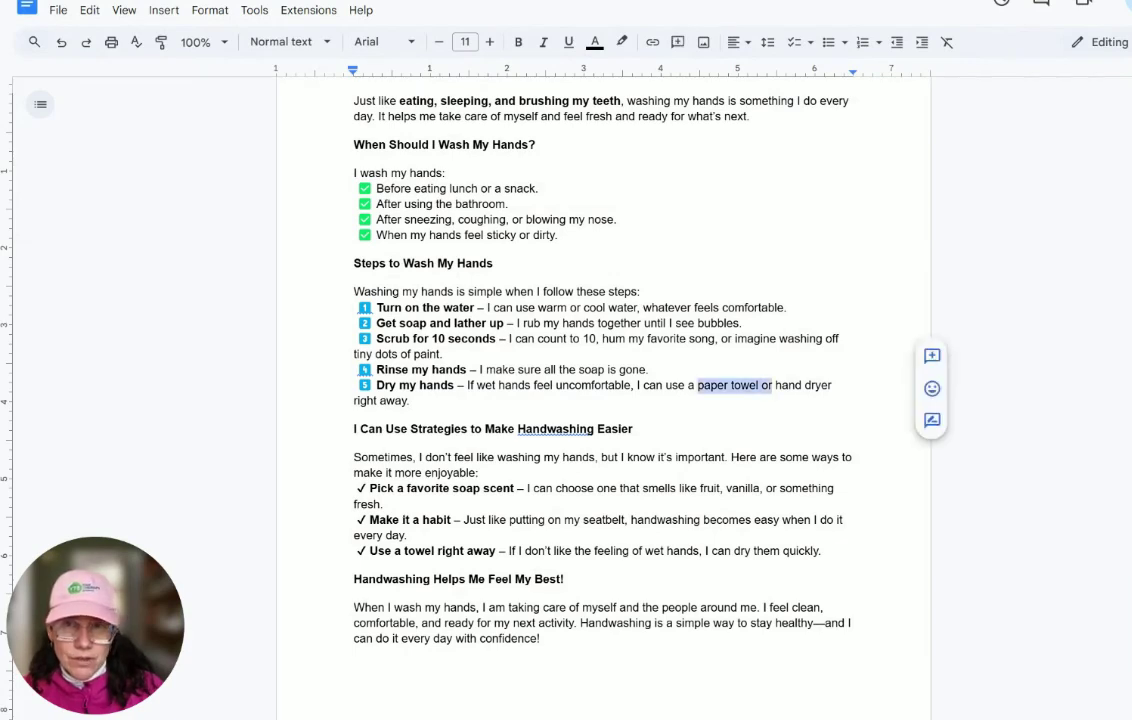
pyautogui.press('BackSpace')
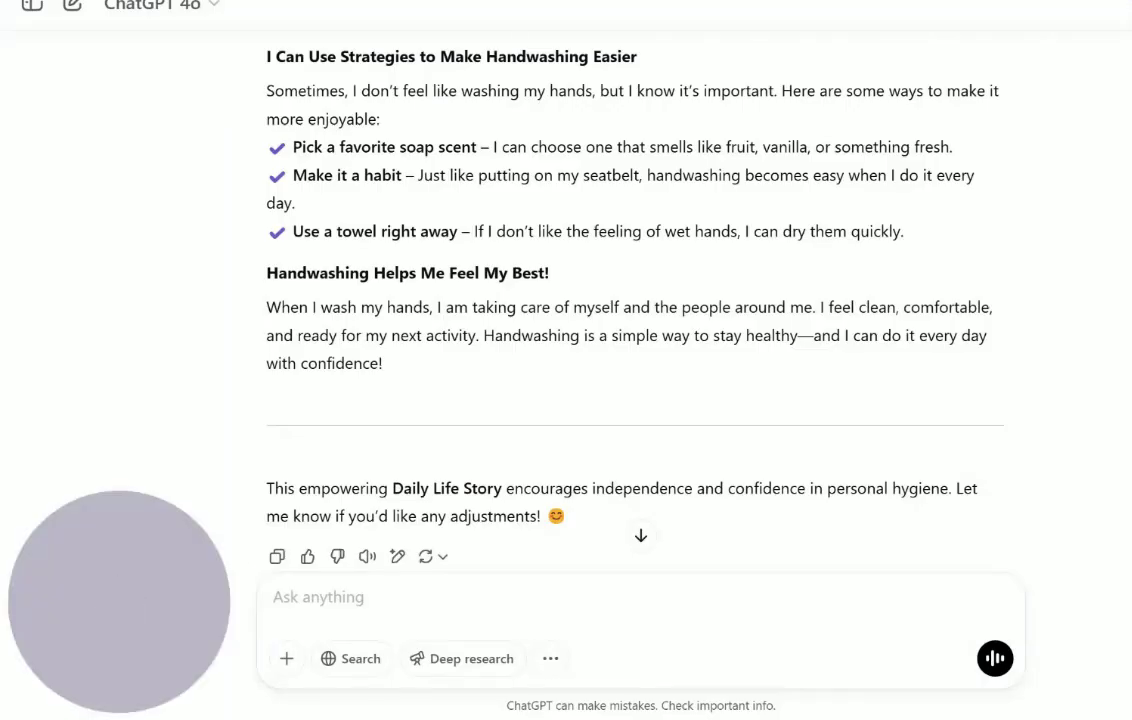
# Ask ChatGPT to 'Create a visual for the handwashing social story' and review the image.
pyautogui.write('Creat')
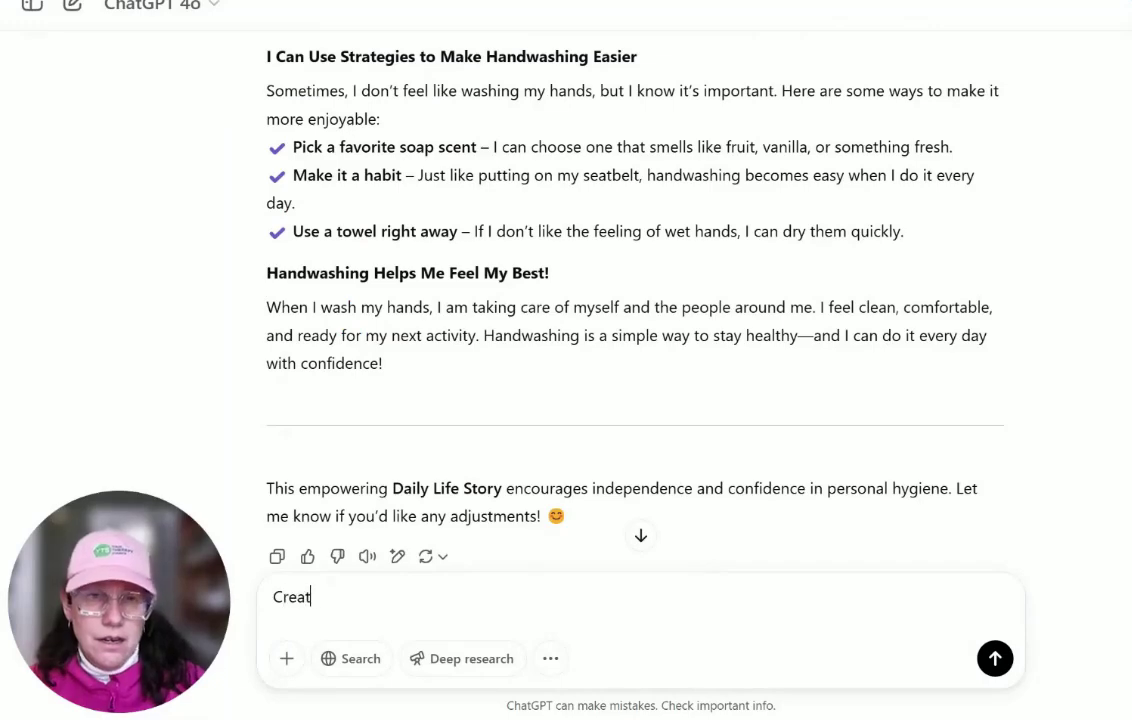
pyautogui.write('e a visual for the')
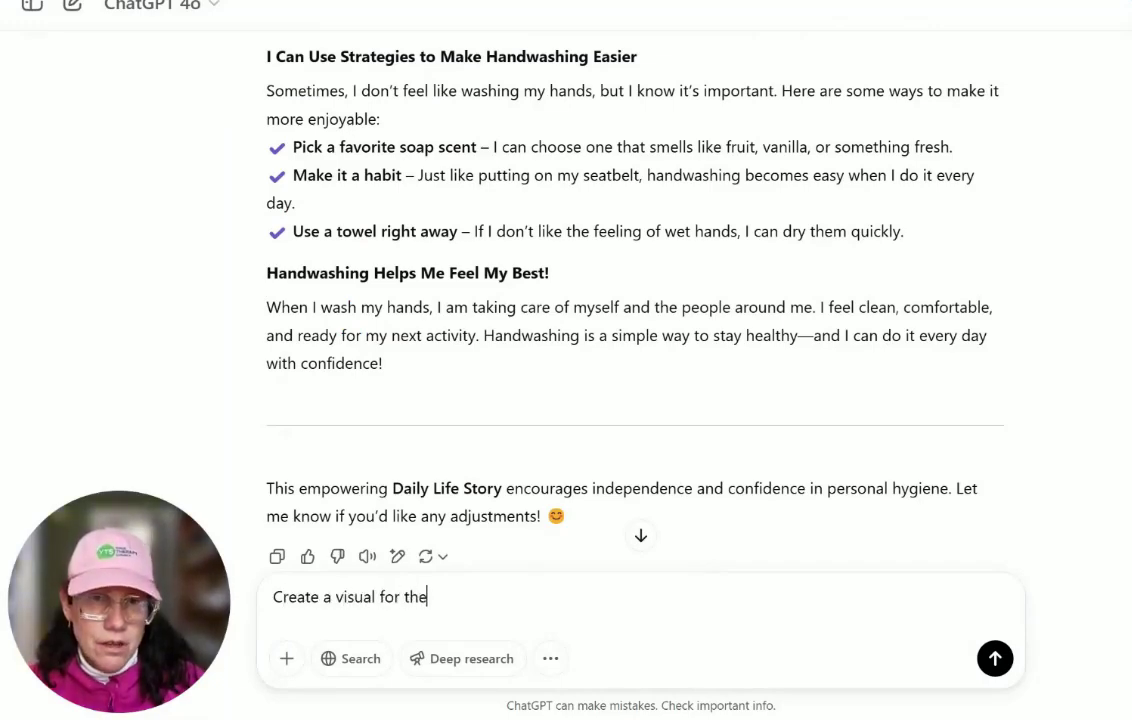
pyautogui.write(' handwriting')
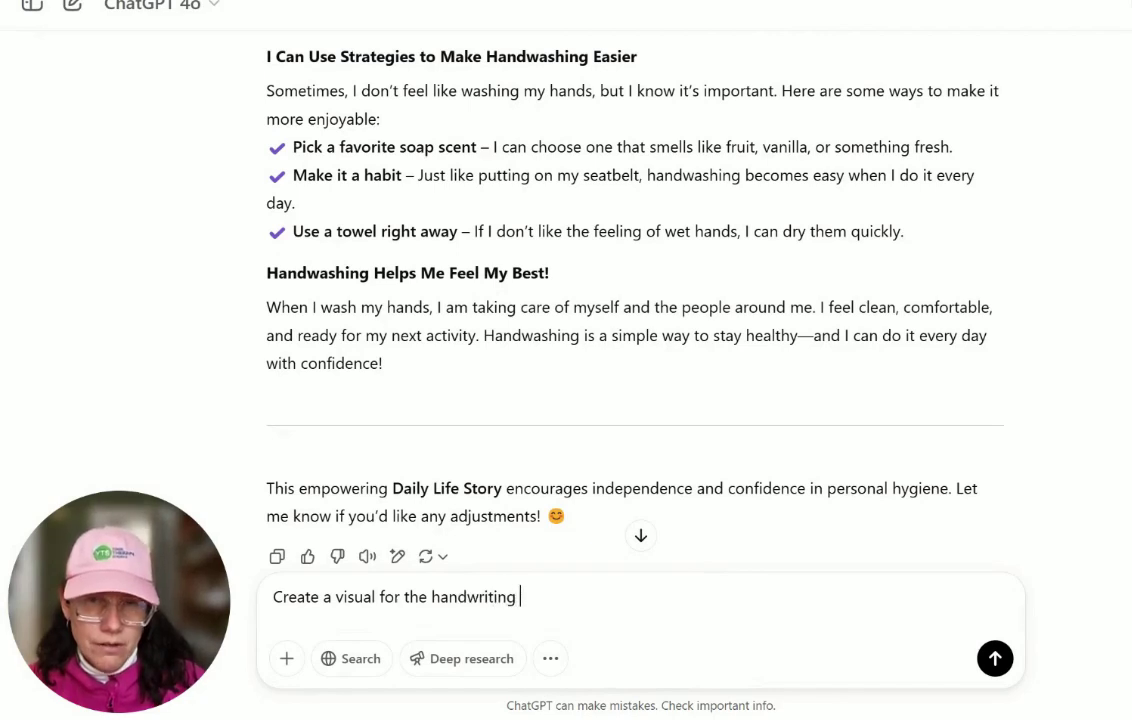
pyautogui.press('BackSpace')
pyautogui.press('BackSpace')
pyautogui.press('BackSpace')
pyautogui.press('BackSpace')
pyautogui.press('BackSpace')
pyautogui.press('BackSpace')
pyautogui.press('BackSpace')
pyautogui.write('a')
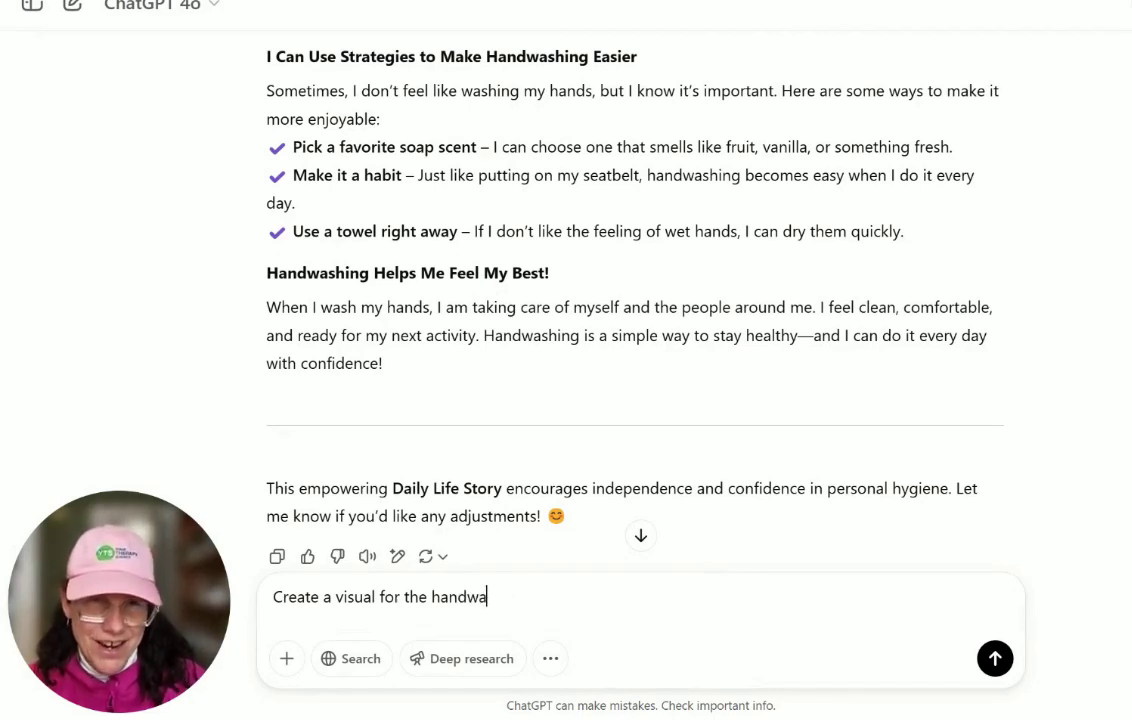
pyautogui.write('shing social story')
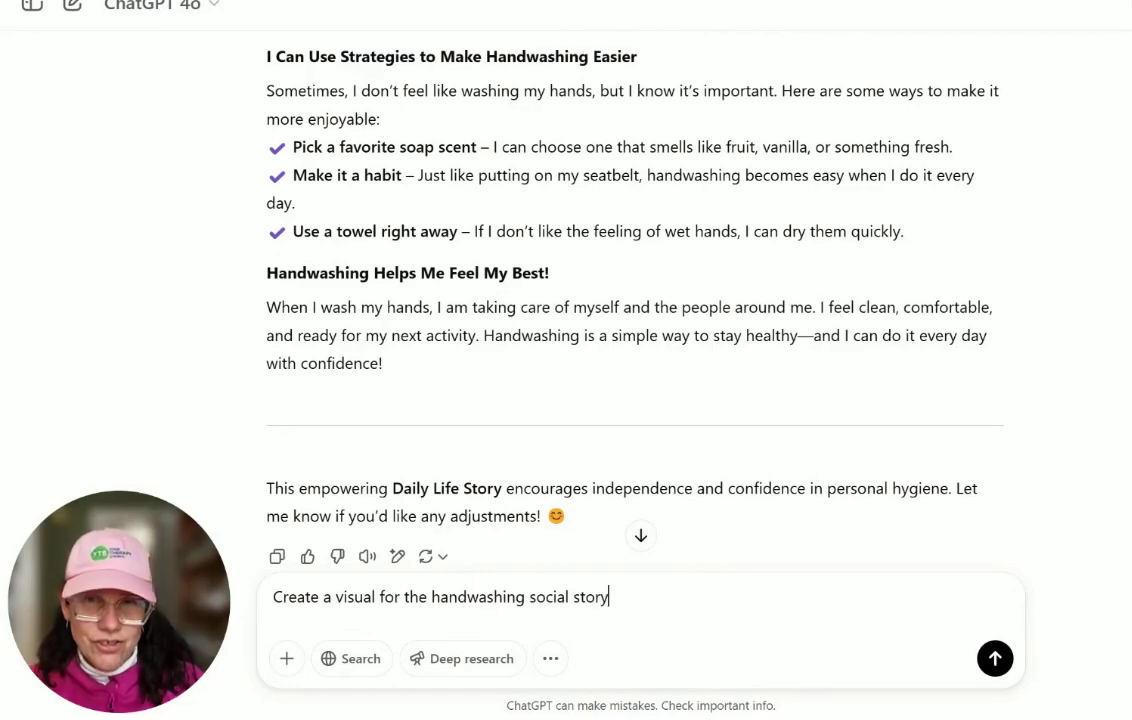
pyautogui.press('Return')
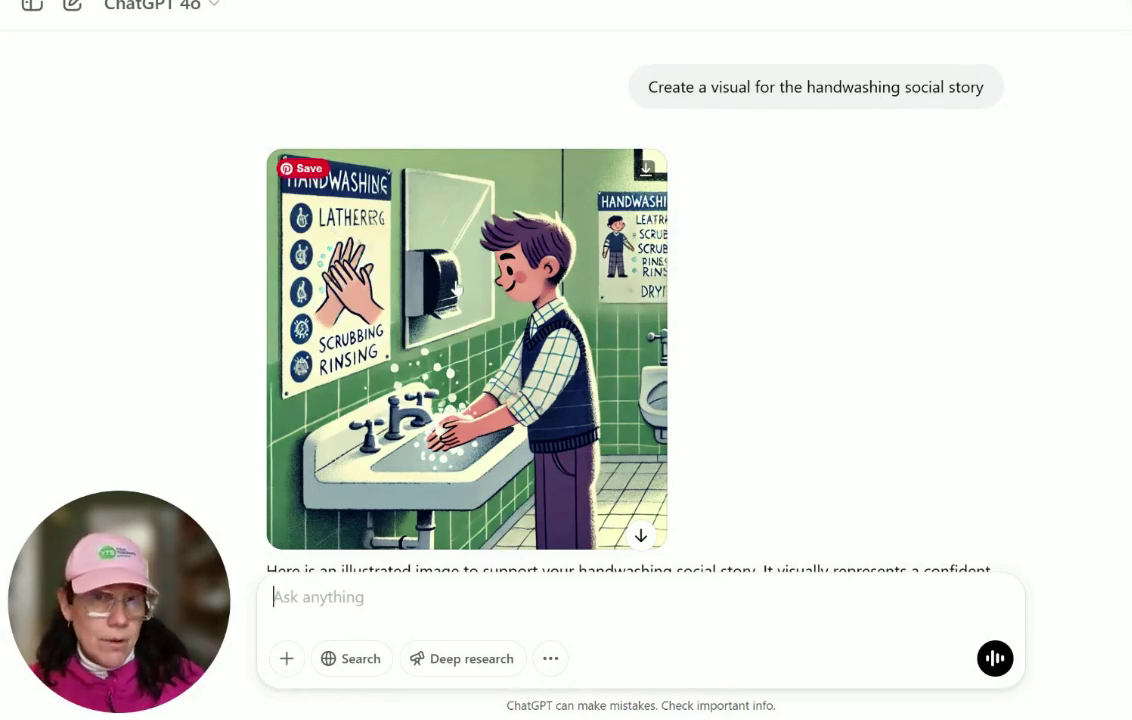
pyautogui.scroll(-1, 455, 288)
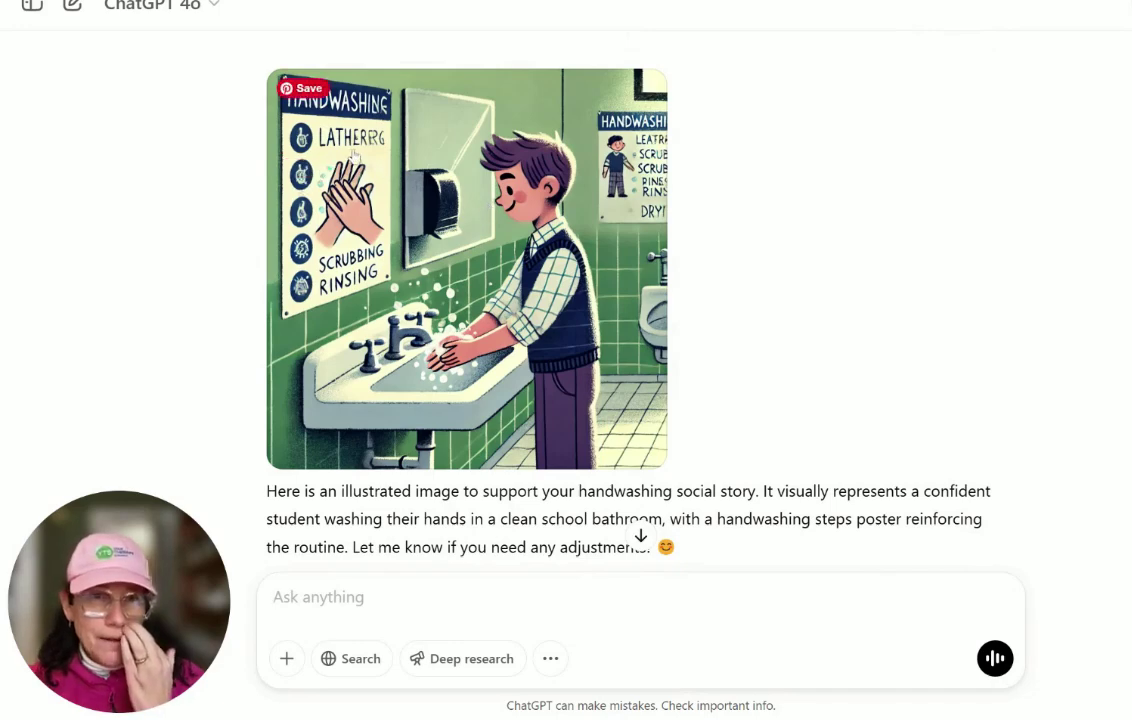
pyautogui.scroll(-2, 473, 337)
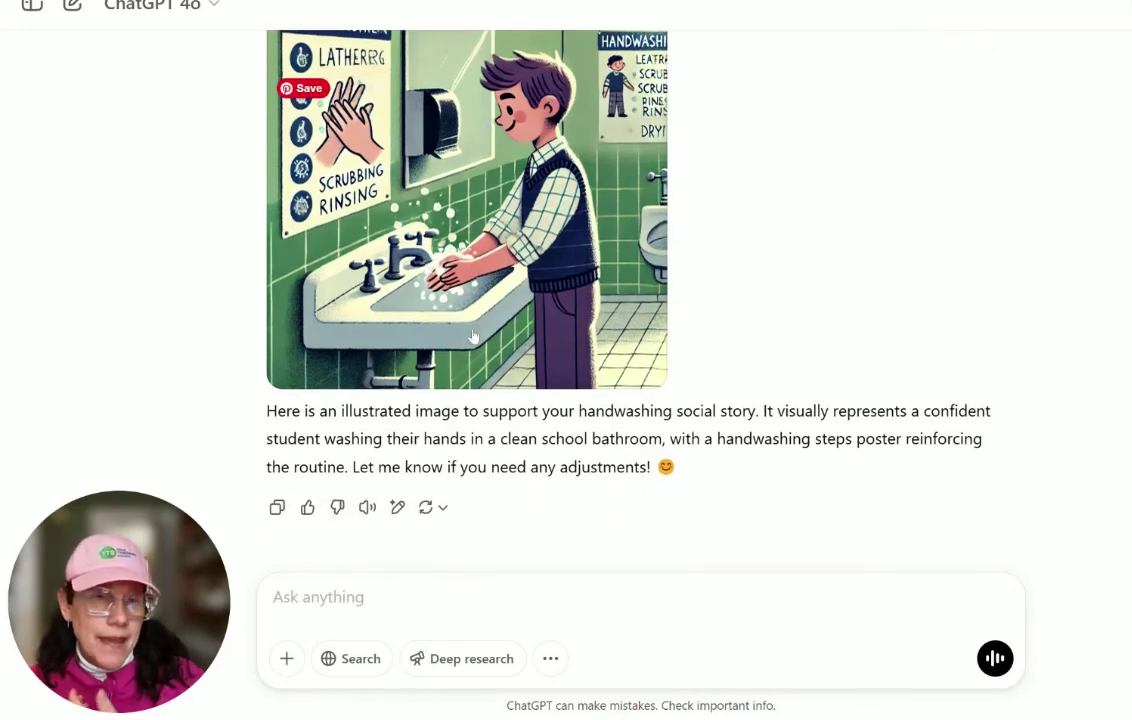
pyautogui.scroll(2, 447, 262)
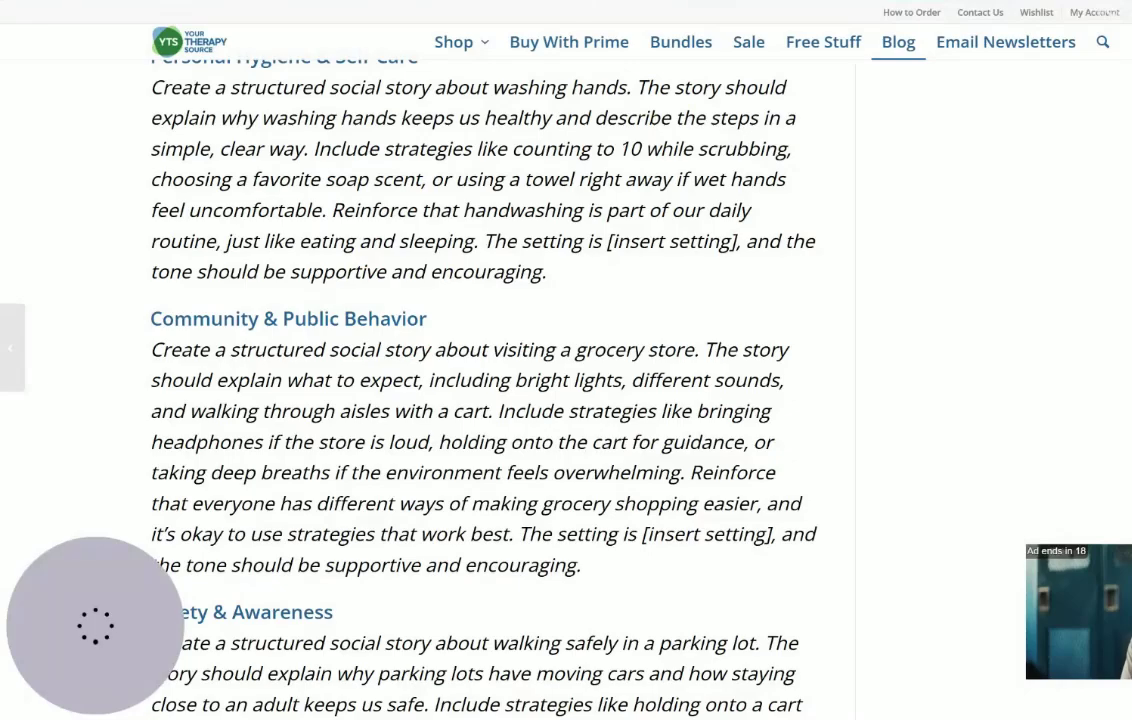
# Scroll the blog back up to the 'Creating Social Stories with AI' post title.
pyautogui.scroll(-7, 480, 390)
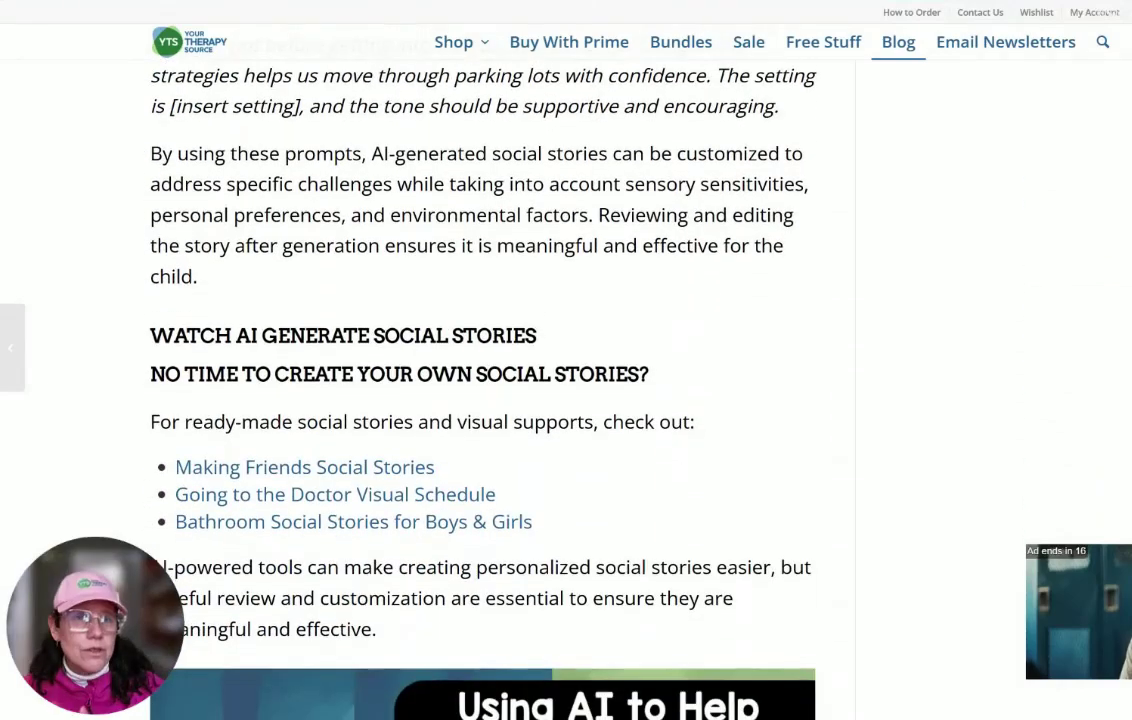
pyautogui.scroll(-3, 488, 359)
pyautogui.scroll(1, 488, 359)
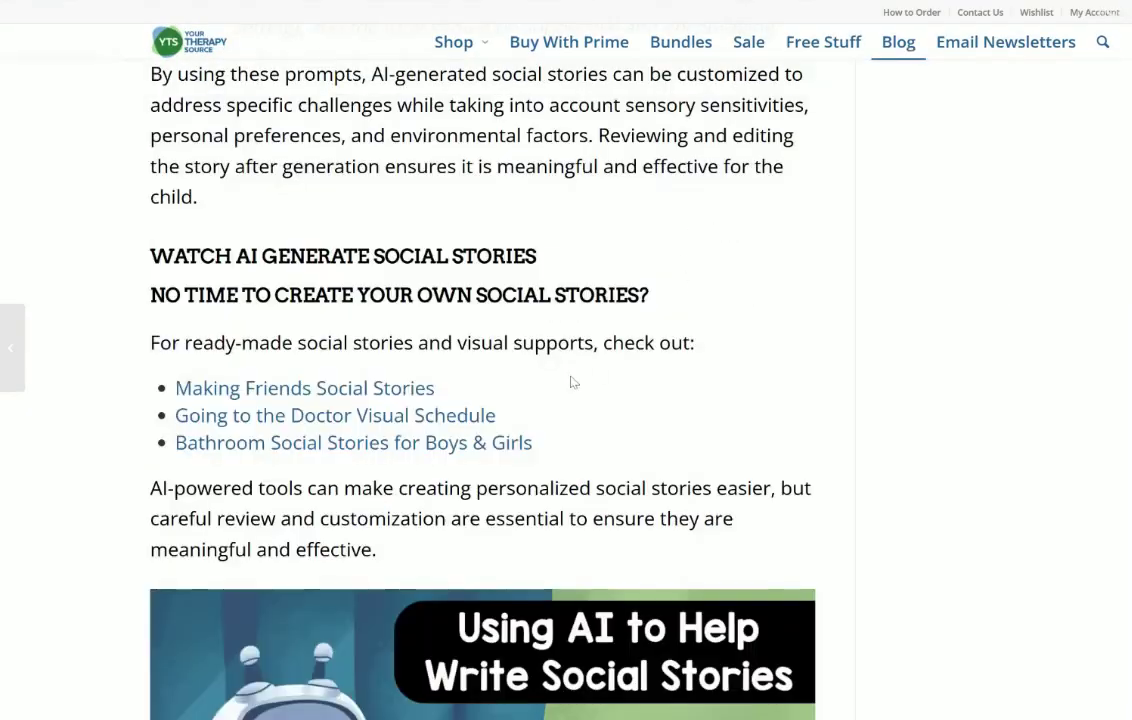
pyautogui.scroll(20, 572, 382)
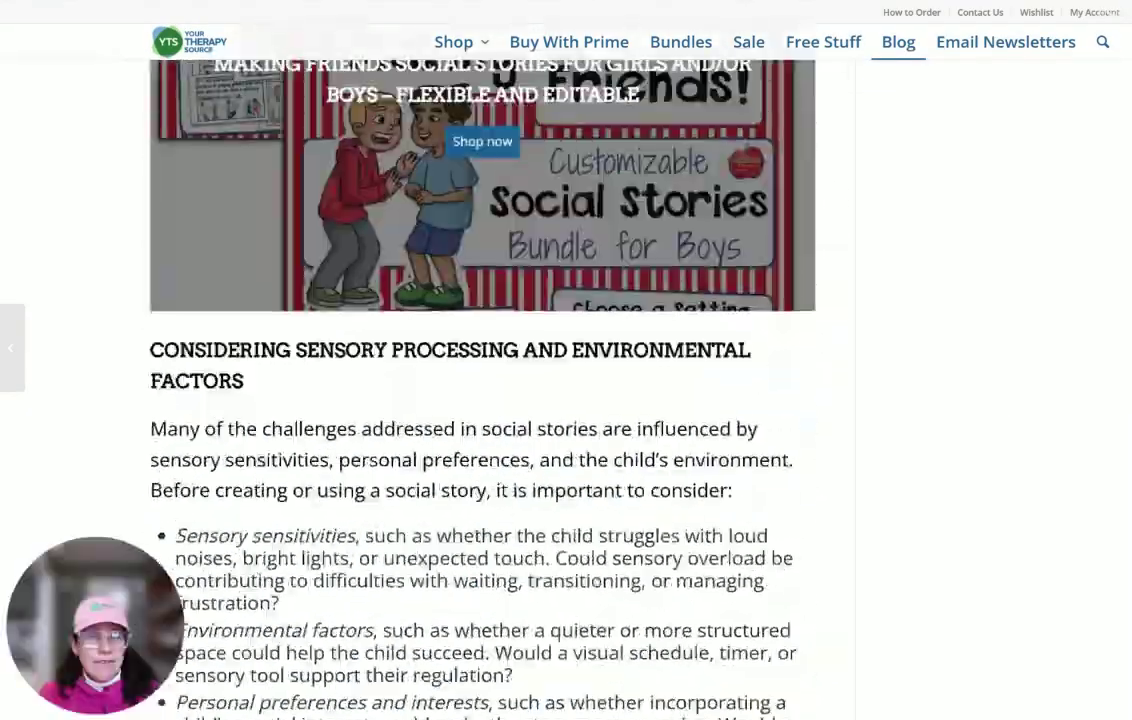
pyautogui.scroll(20, 482, 382)
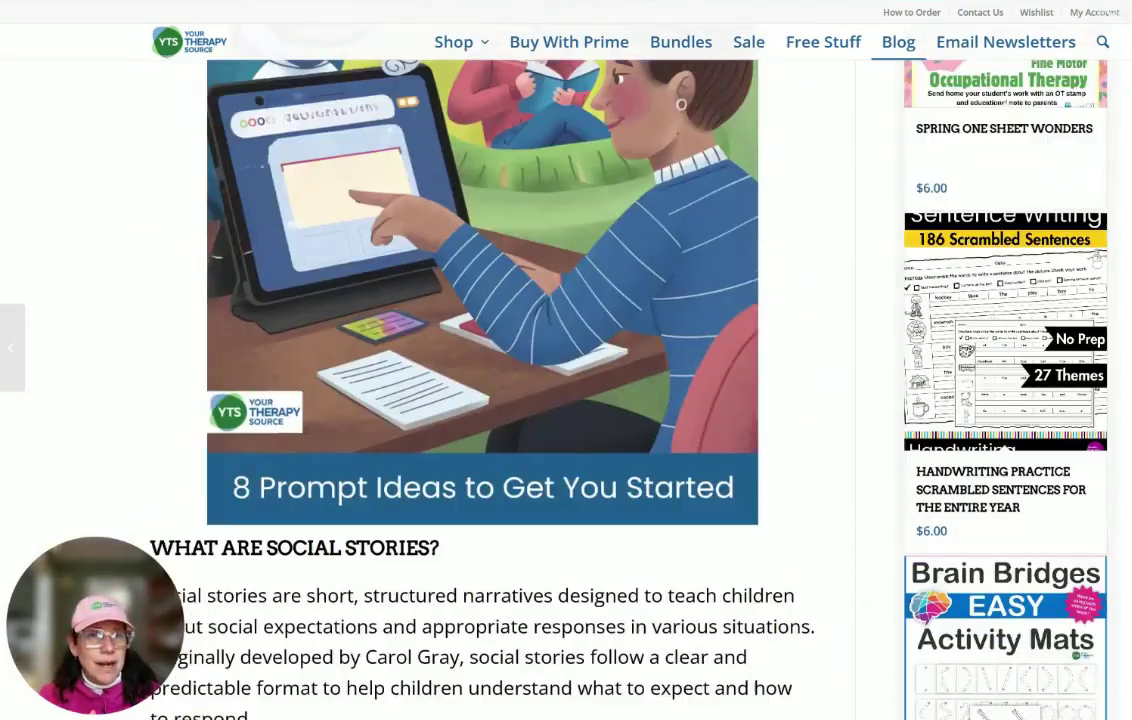
pyautogui.scroll(12, 482, 382)
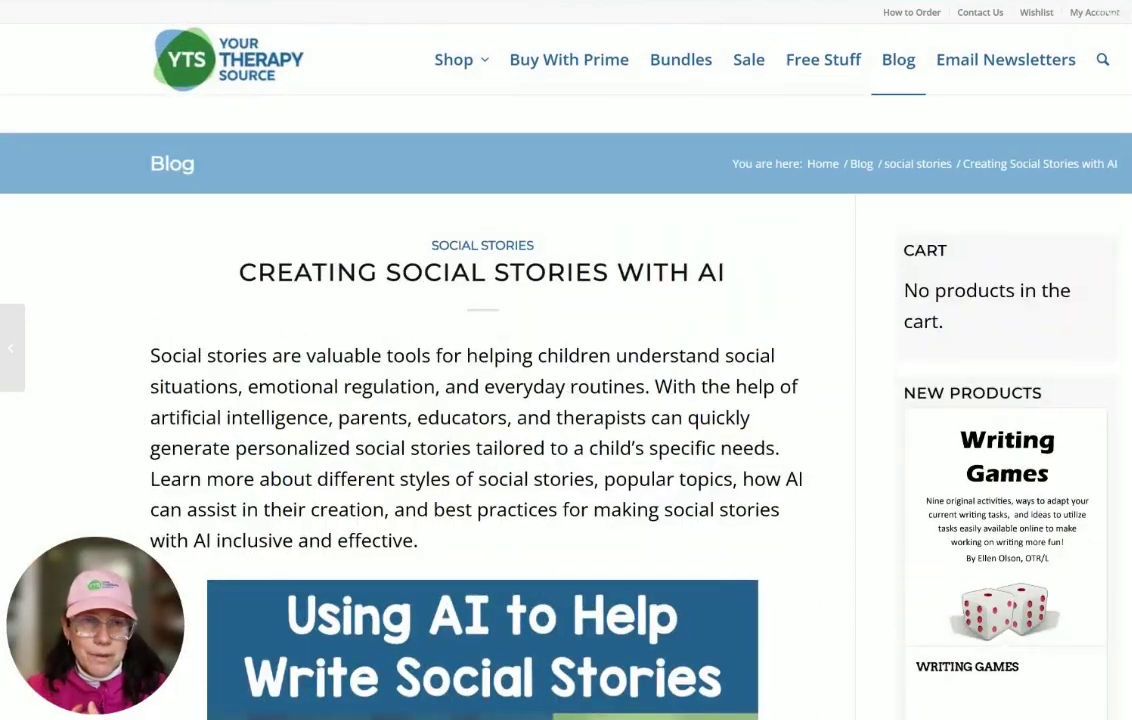